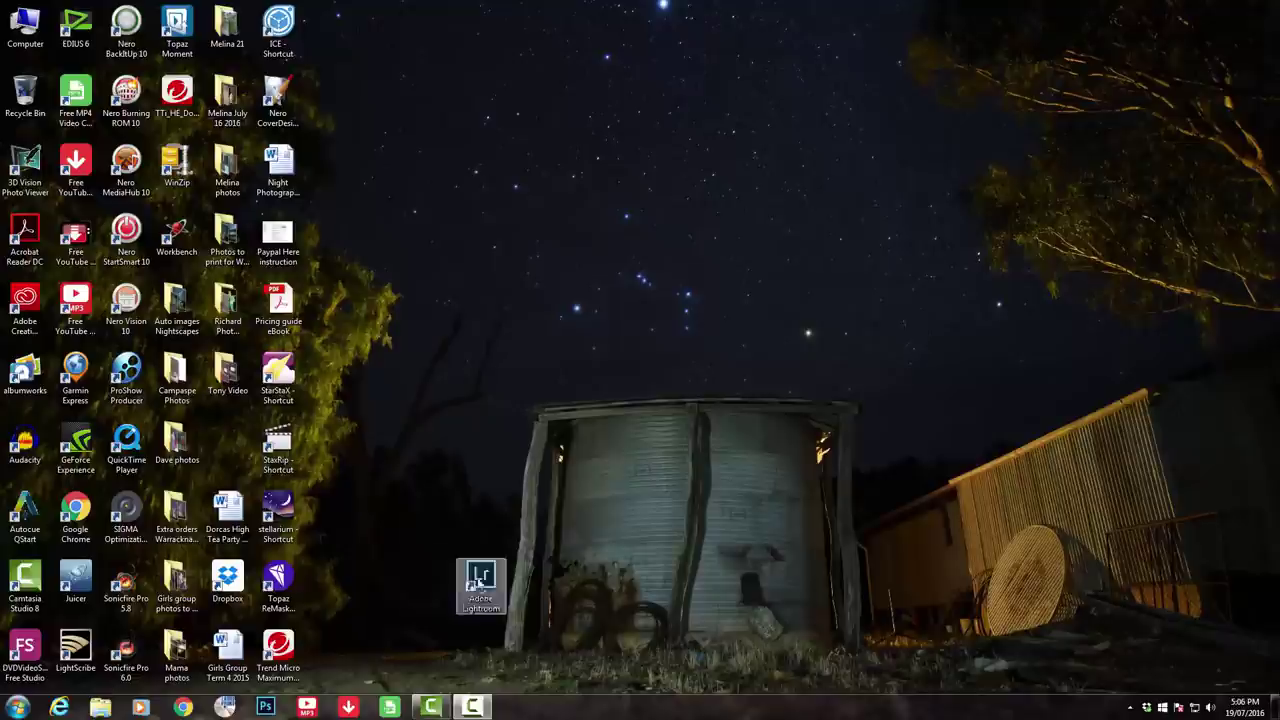
Launch Adobe Lightroom from the desktop and switch to the Library module.
drag(478, 582, 432, 583)
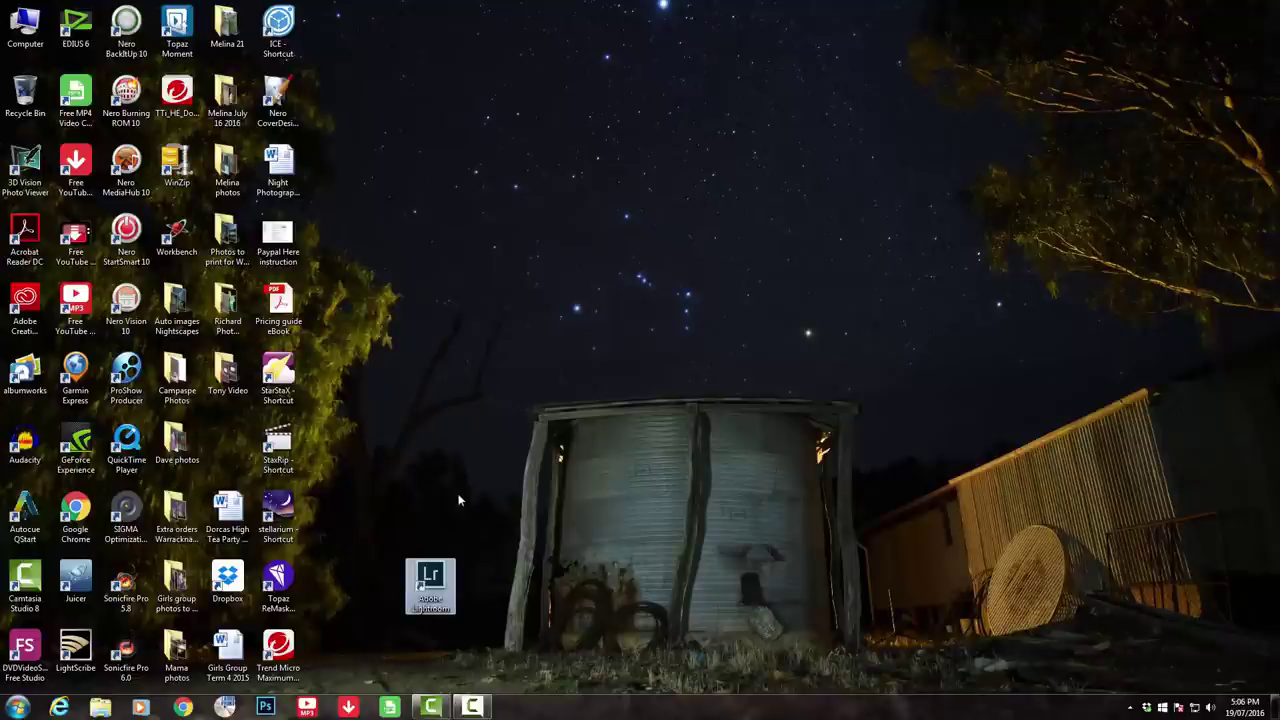
double_click(432, 575)
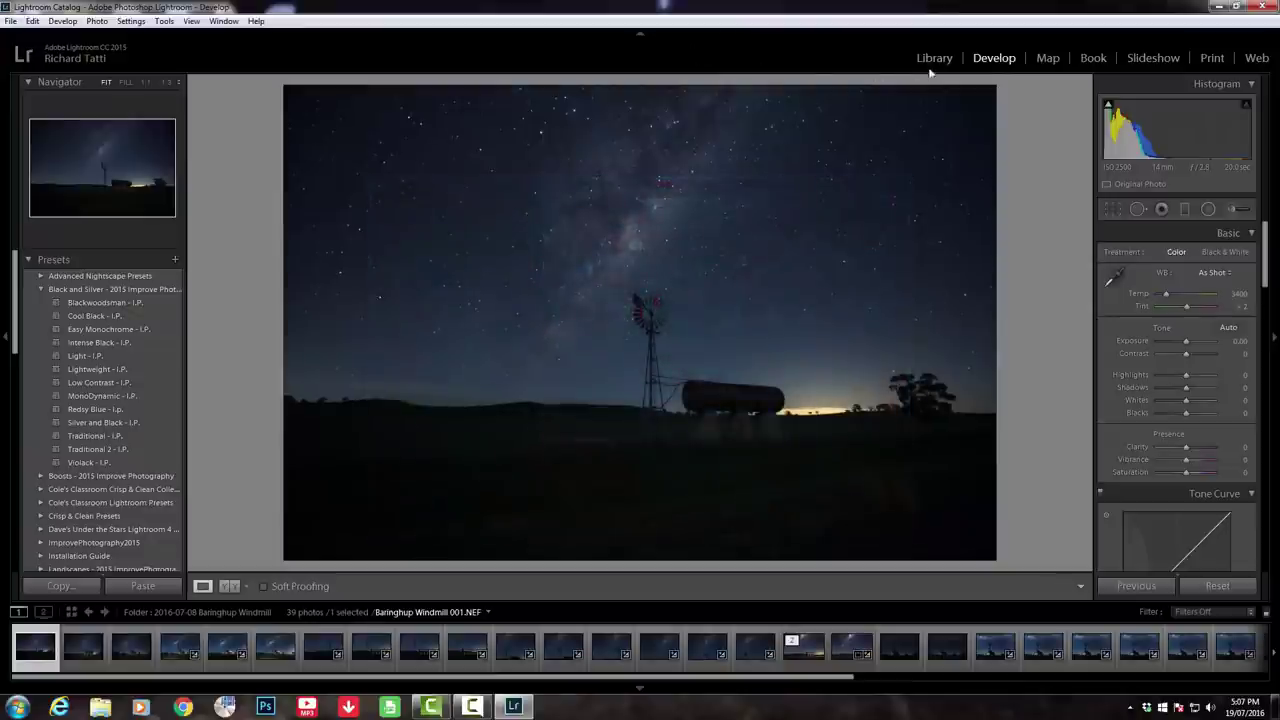
click(935, 59)
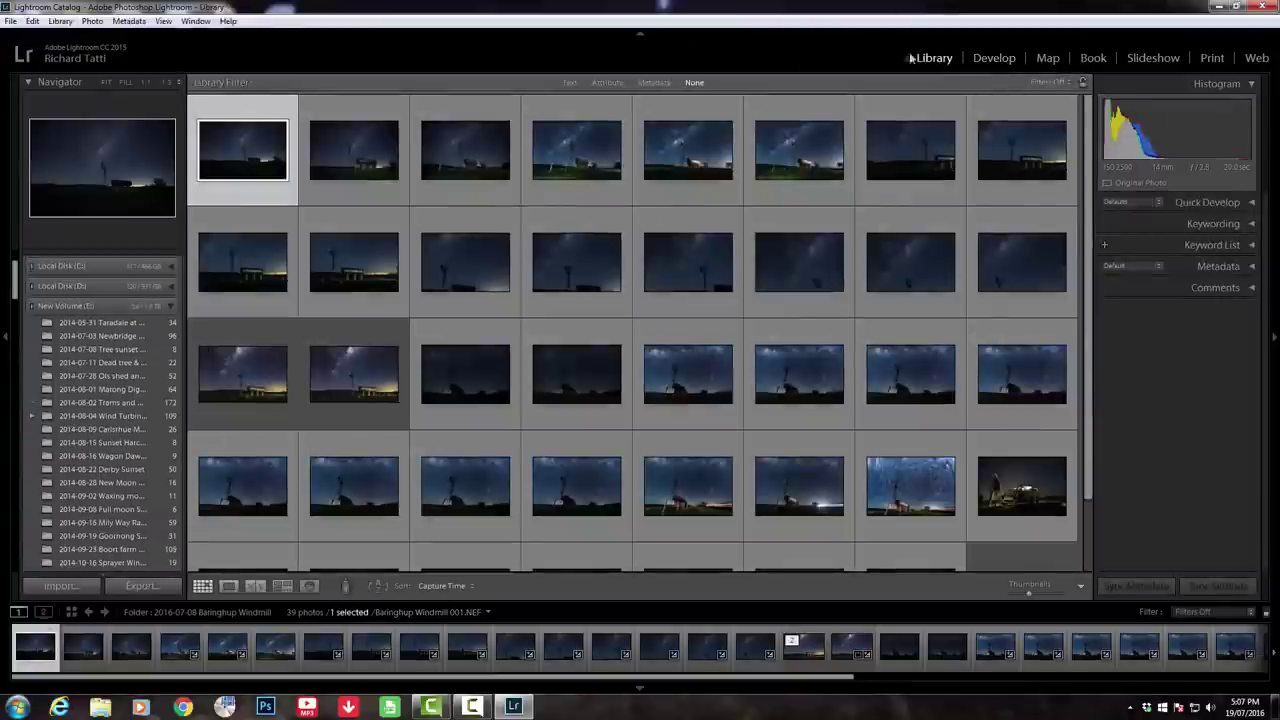
Import all photos from the 2016-06-29 D750 Star Trails subfolder of D750 images, adding them to the catalog without moving them.
click(10, 21)
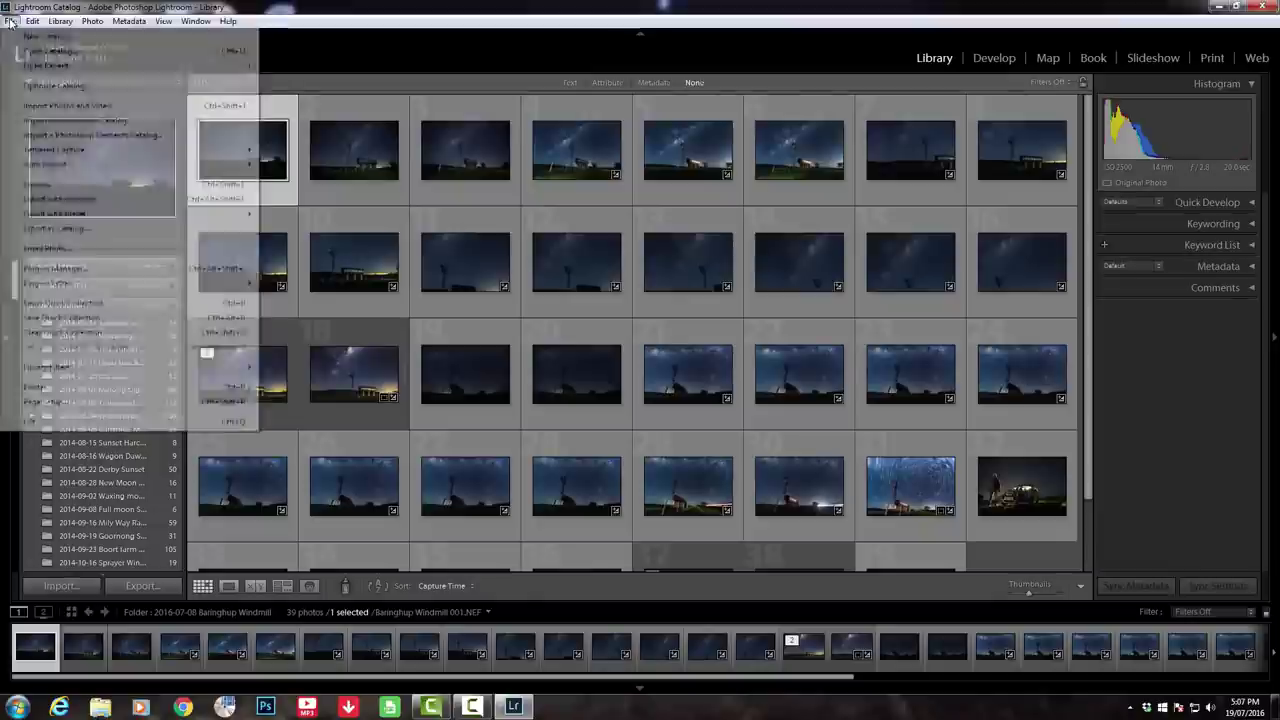
click(71, 106)
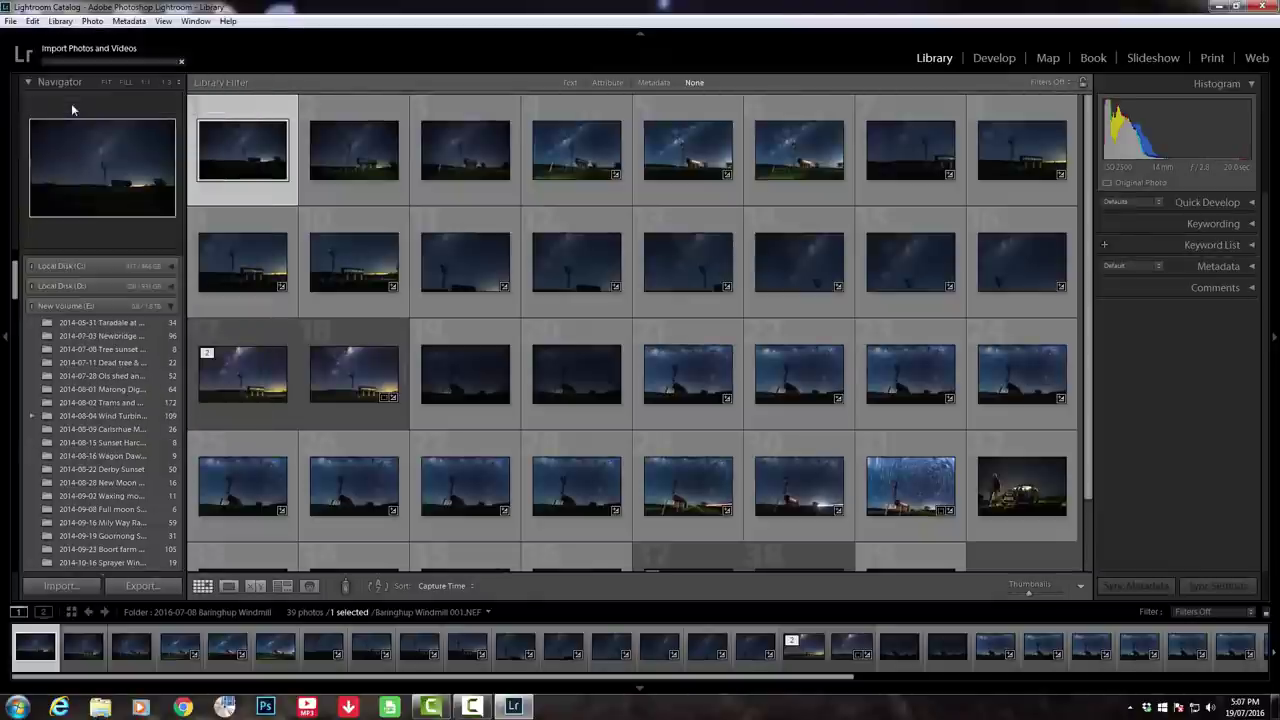
click(68, 176)
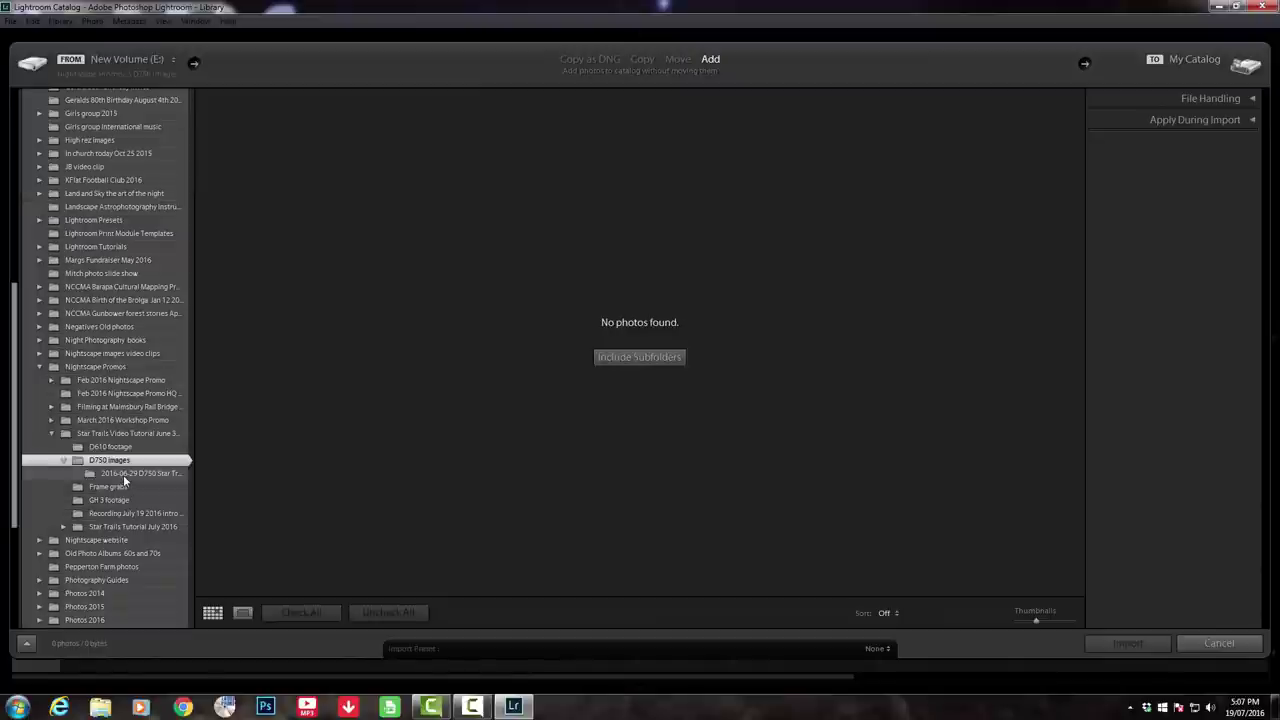
click(124, 475)
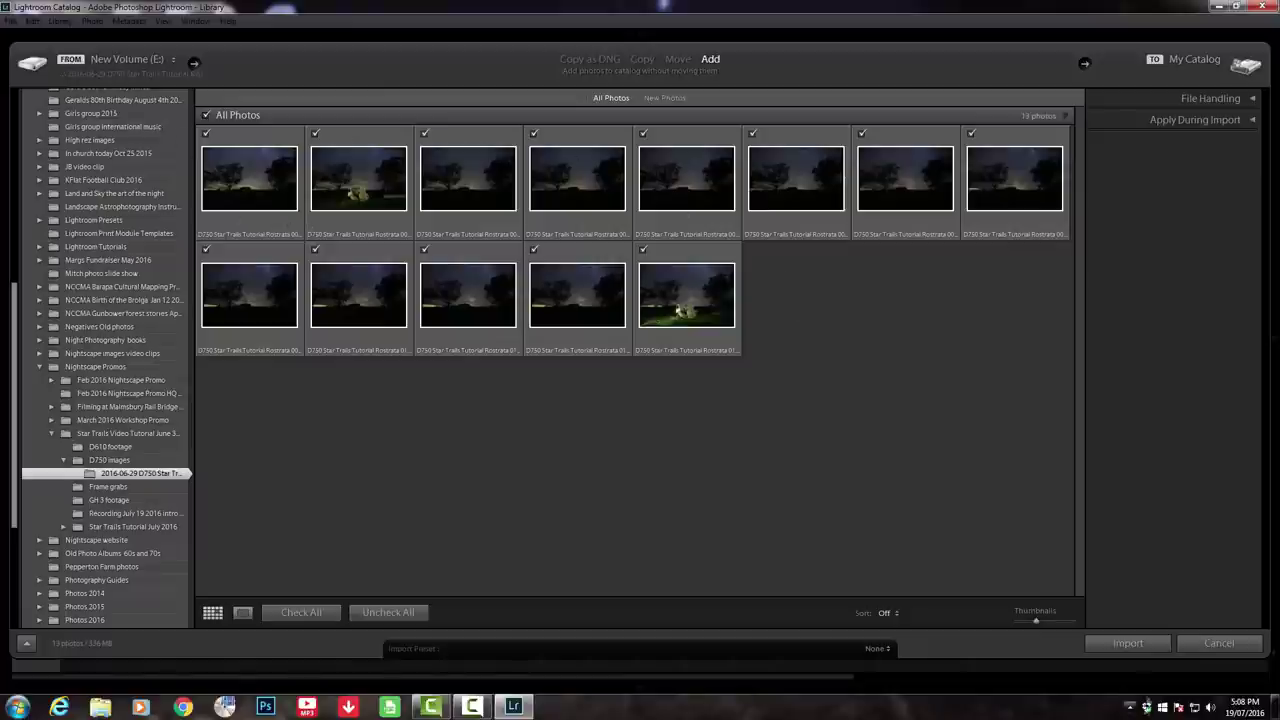
click(1128, 644)
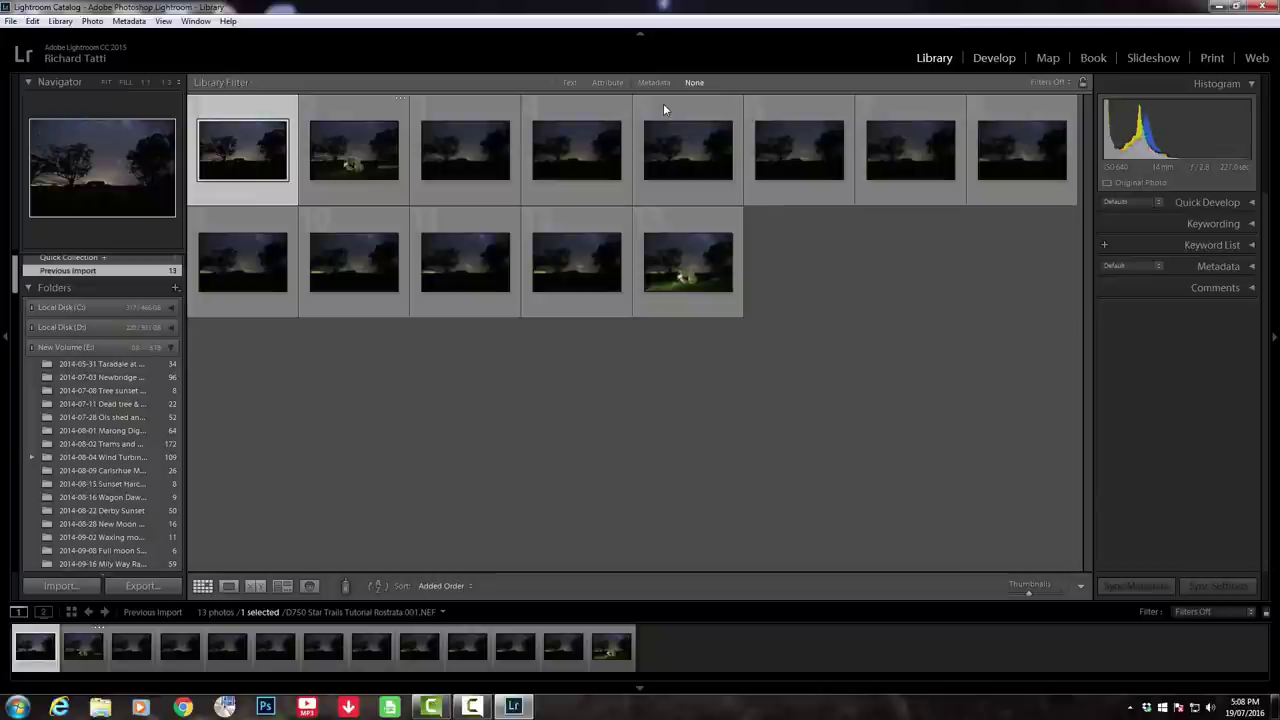
Look through the imported photos one by one in the Develop module, finishing on the last one, Rostrata 013.
key(d)
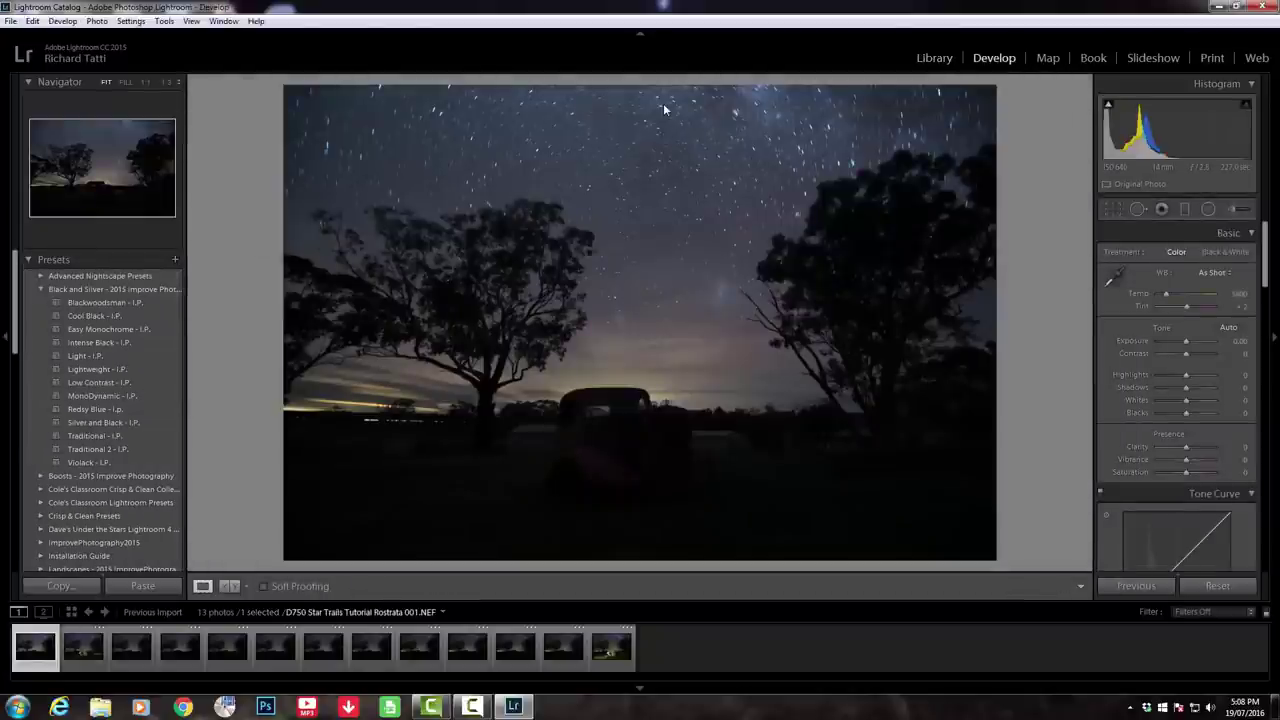
key(Right)
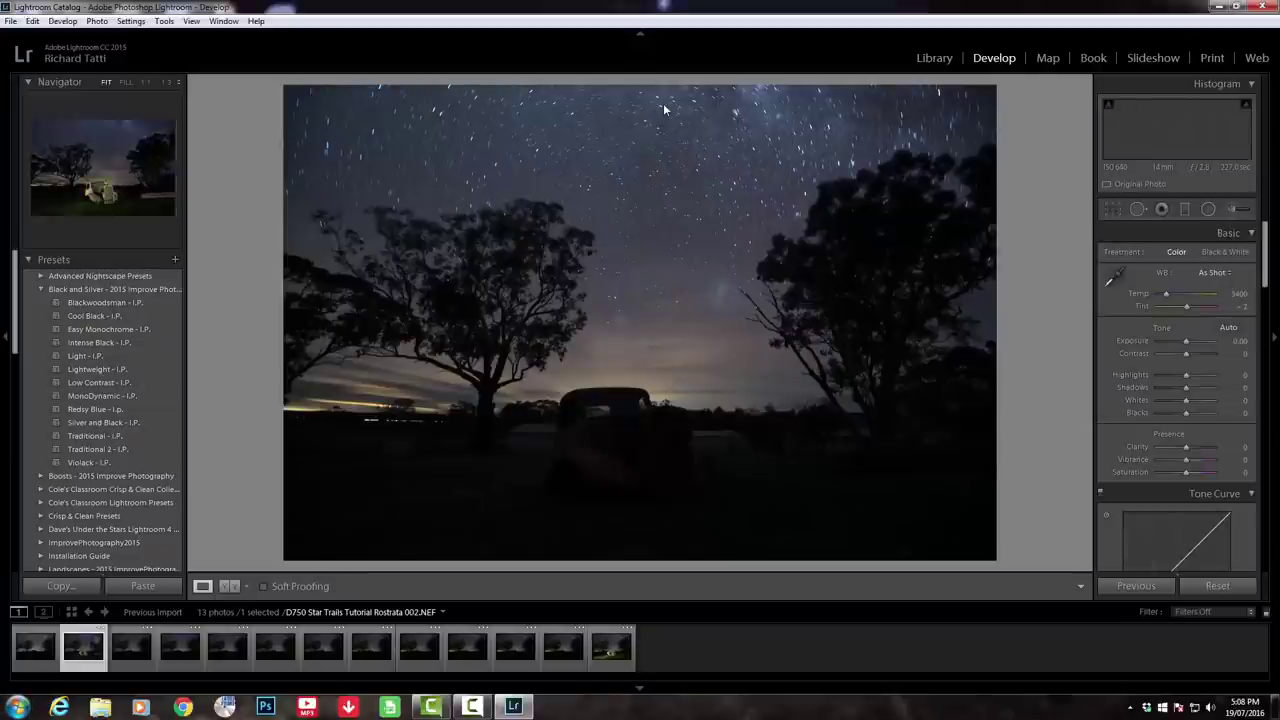
key(Right)
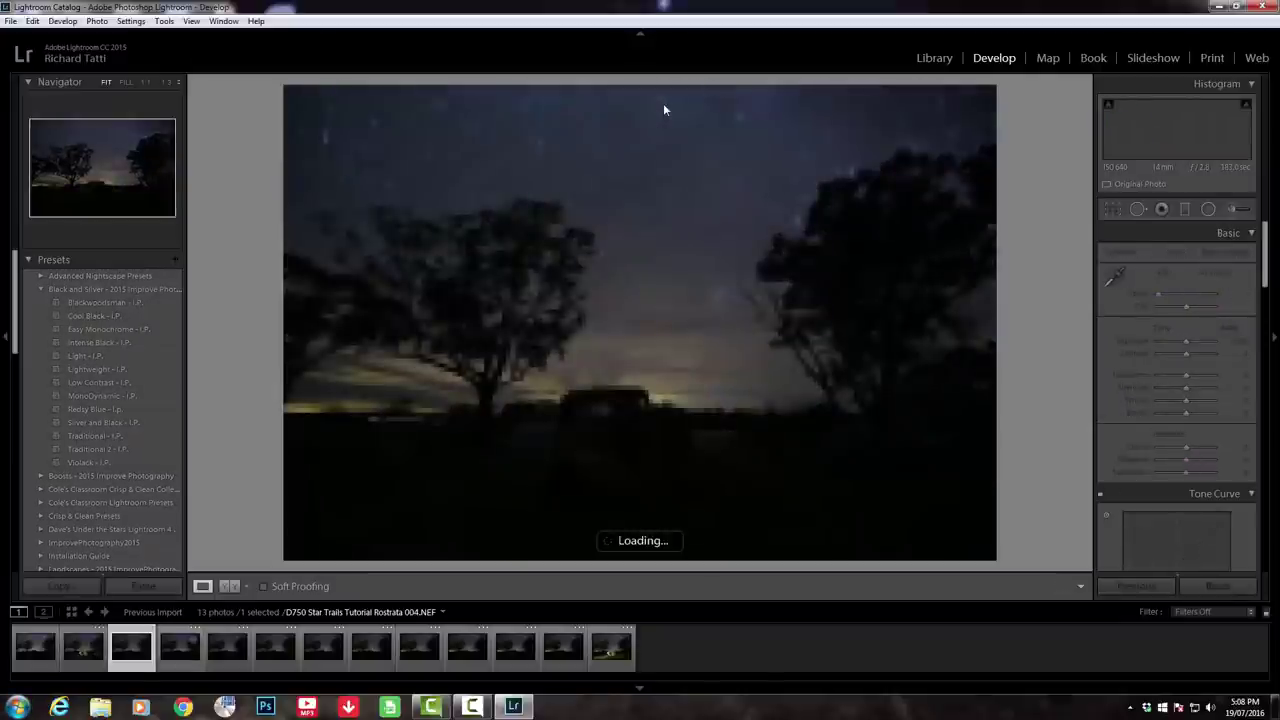
key(Right)
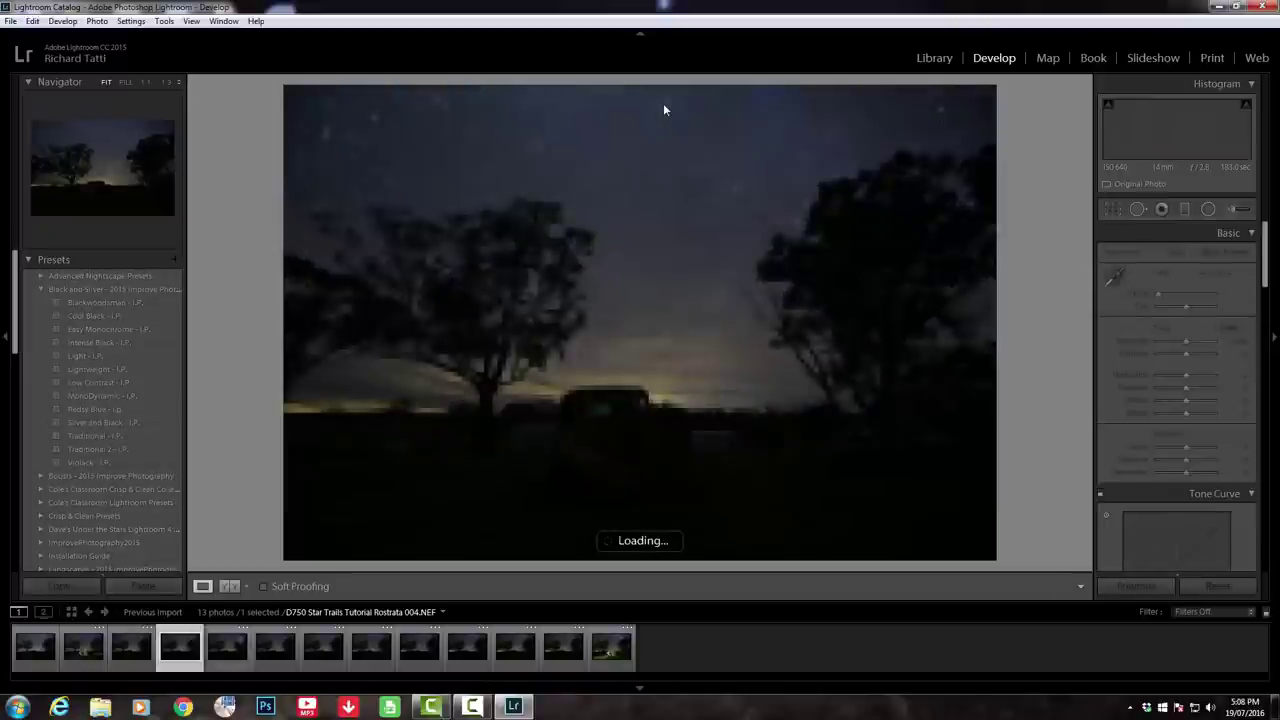
key(Right)
key(Right)
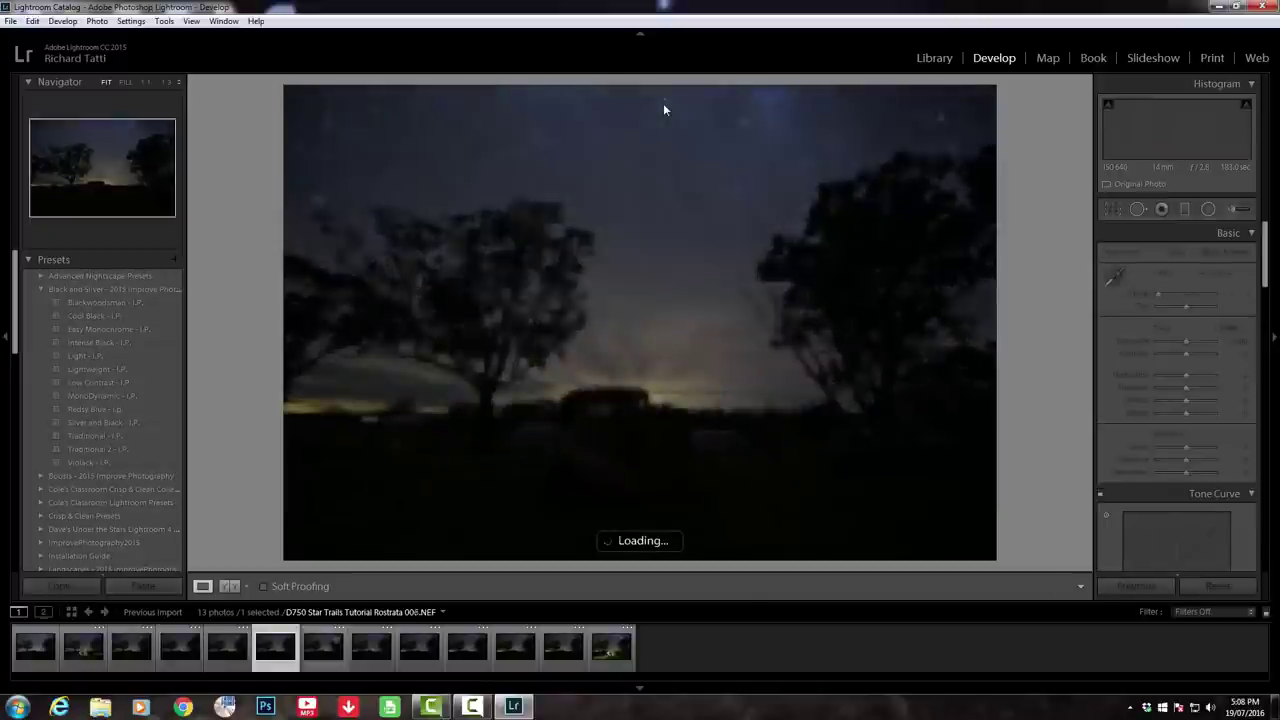
key(Right)
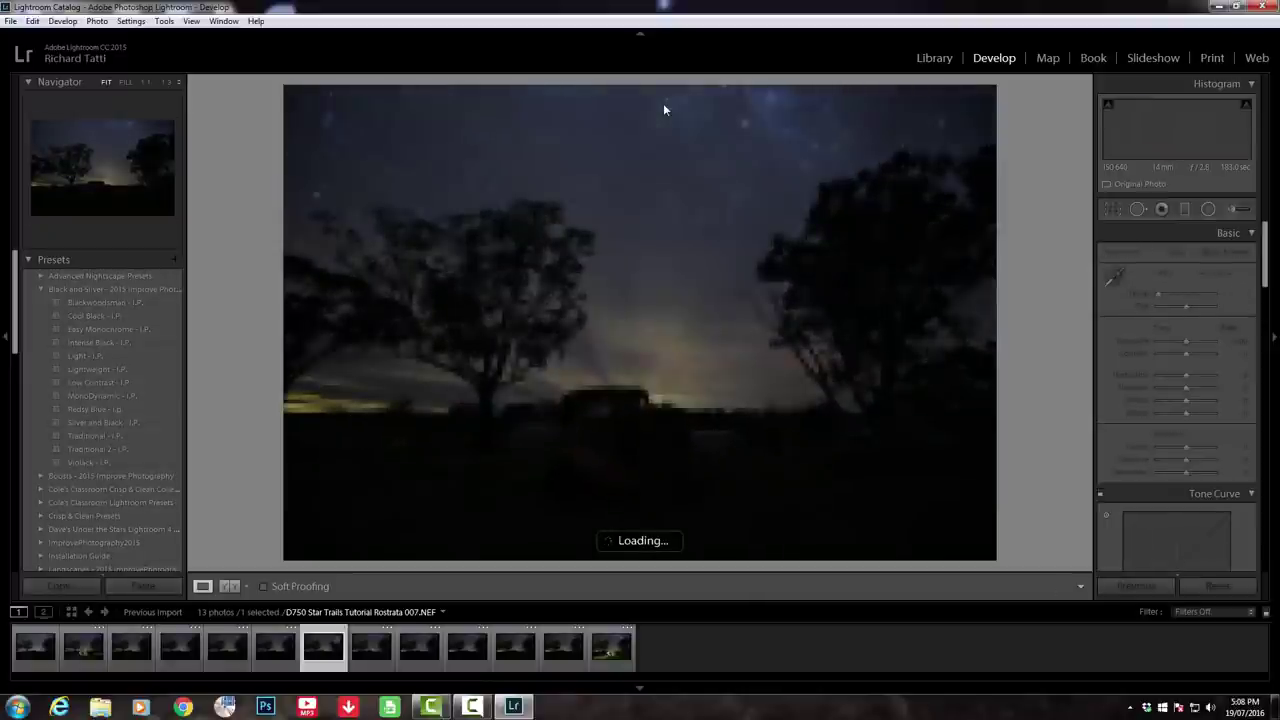
key(Right)
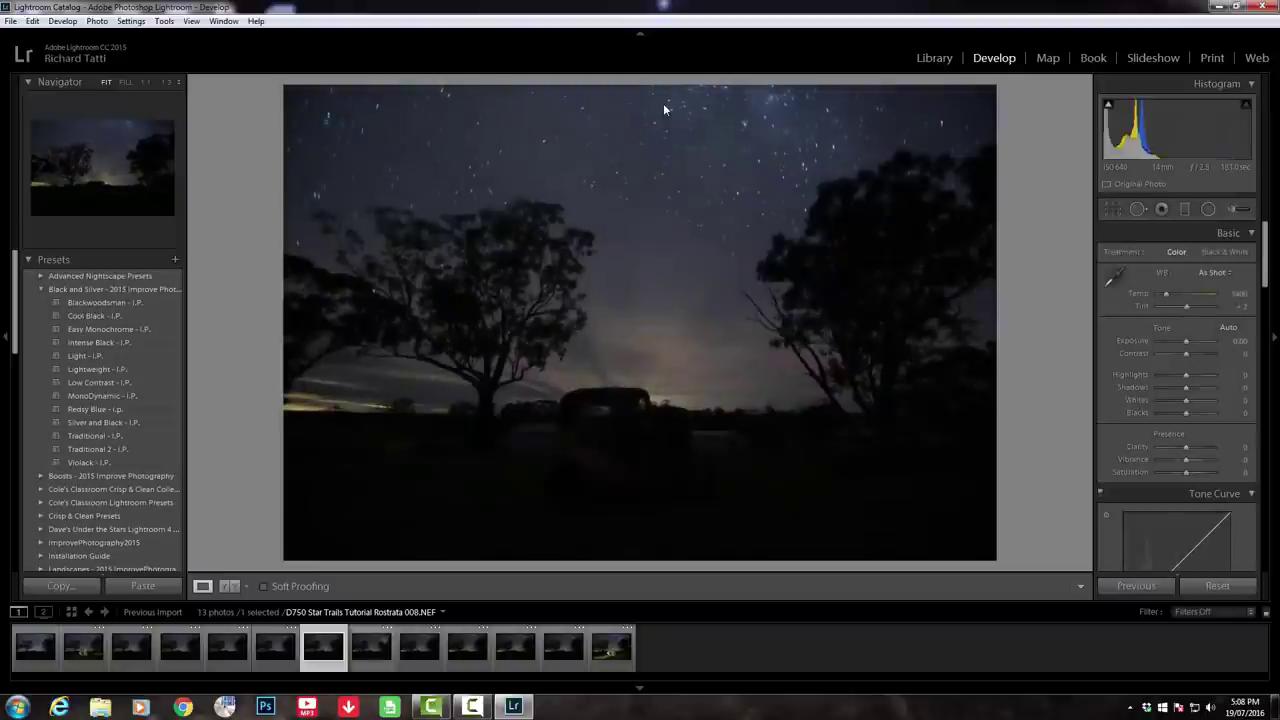
key(End)
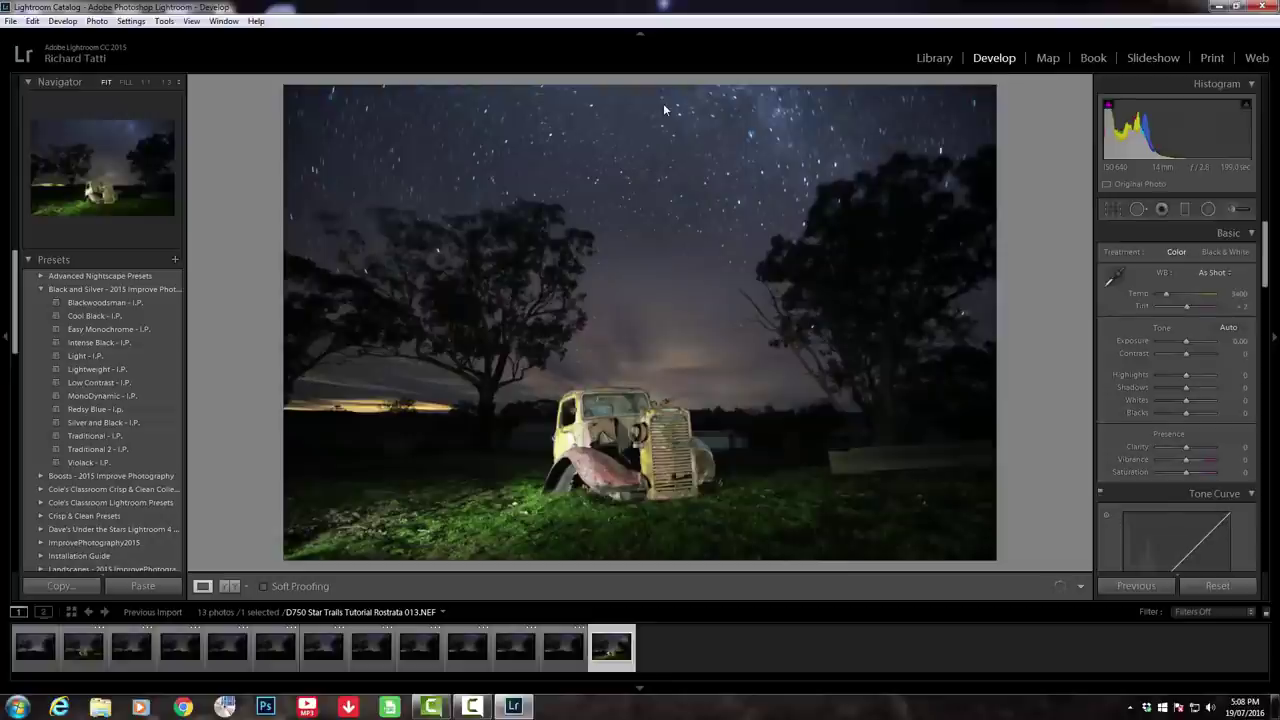
Inspect the light-painted truck at 1:1 in photos Rostrata 013 and Rostrata 002, returning each to the full view.
key(z)
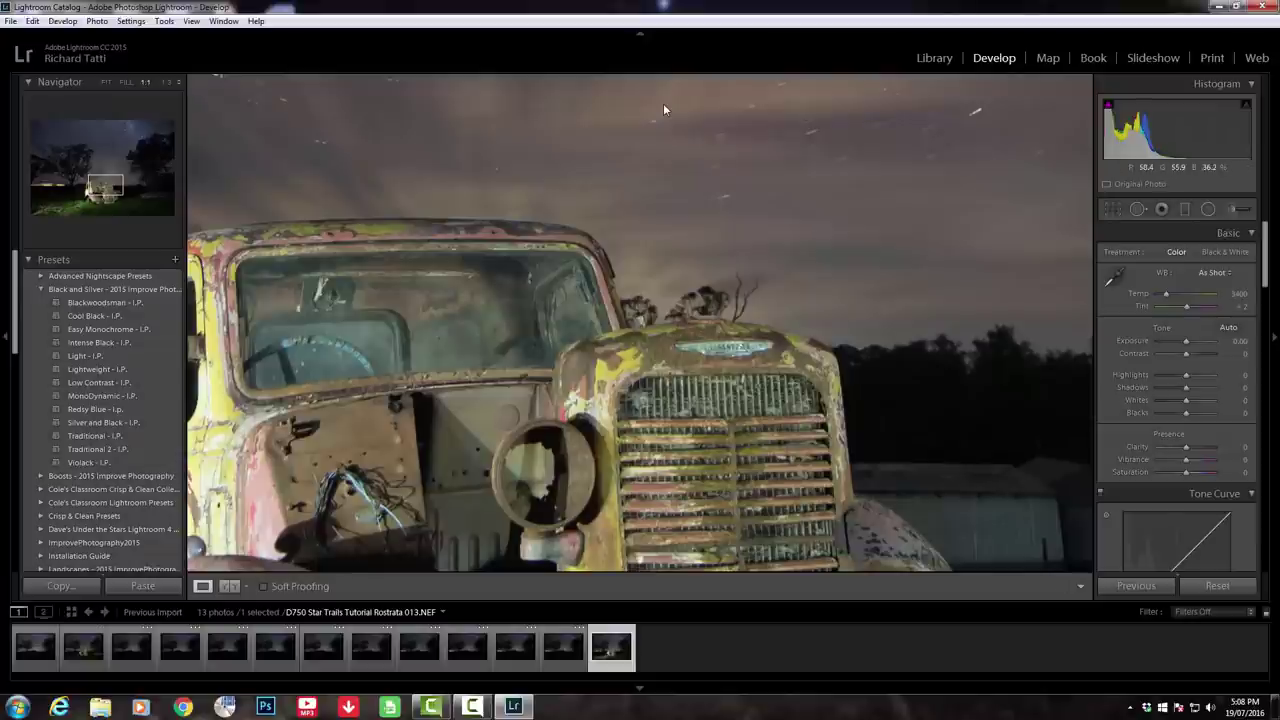
key(z)
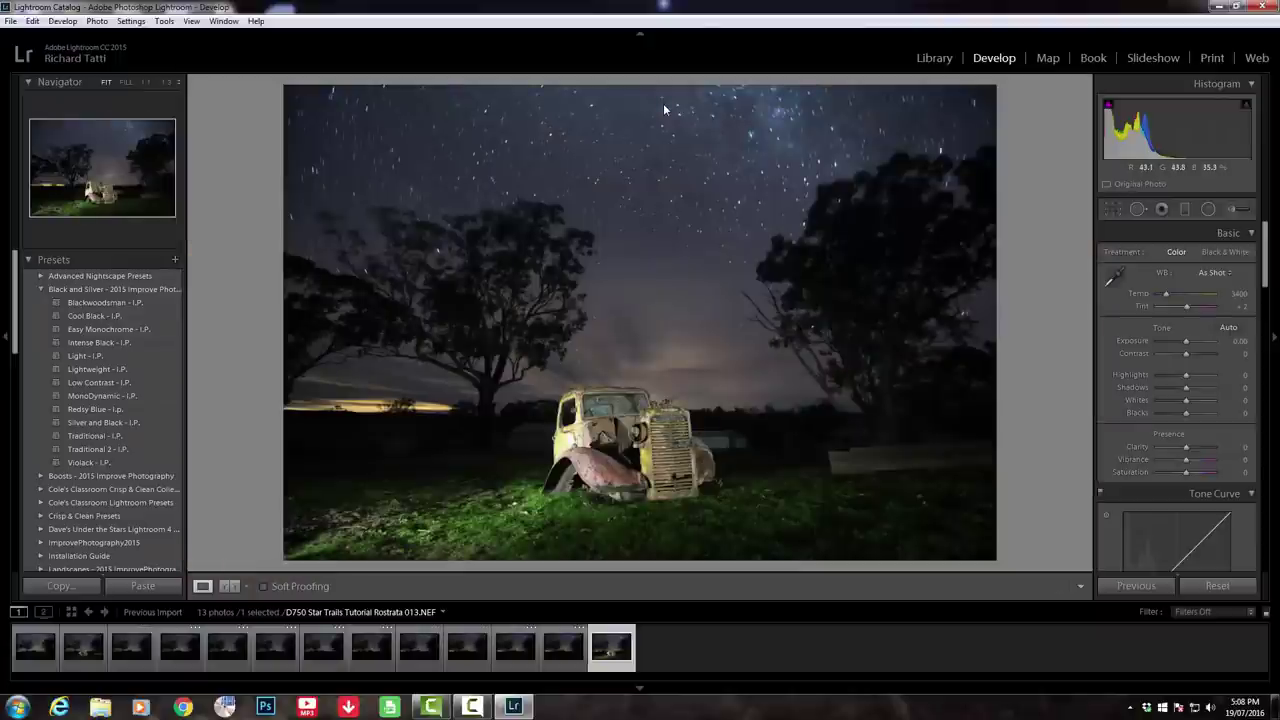
key(Left)
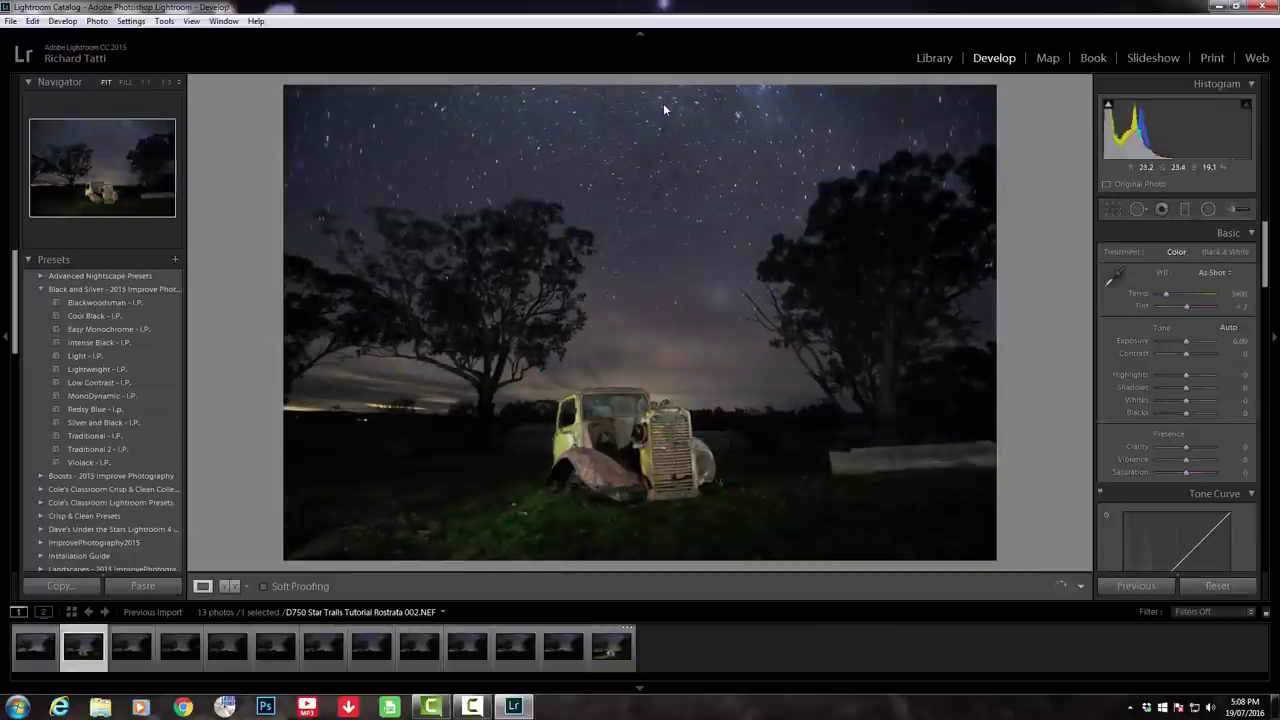
key(z)
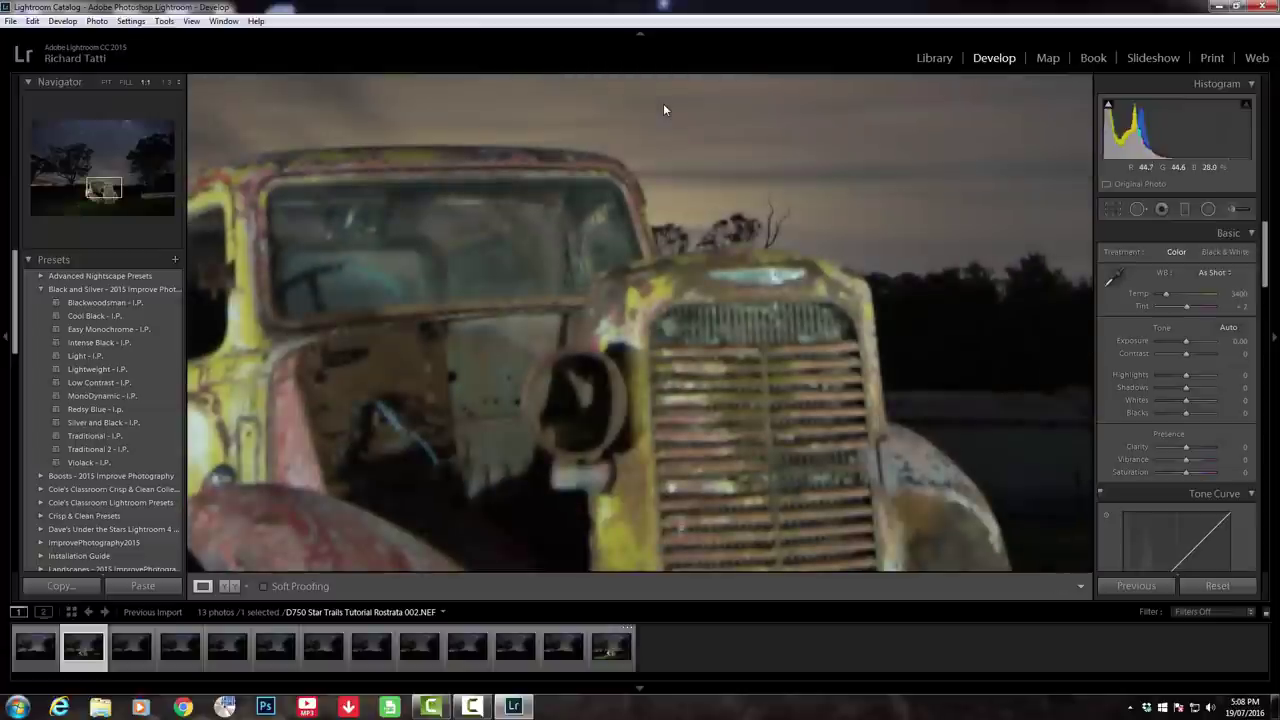
key(z)
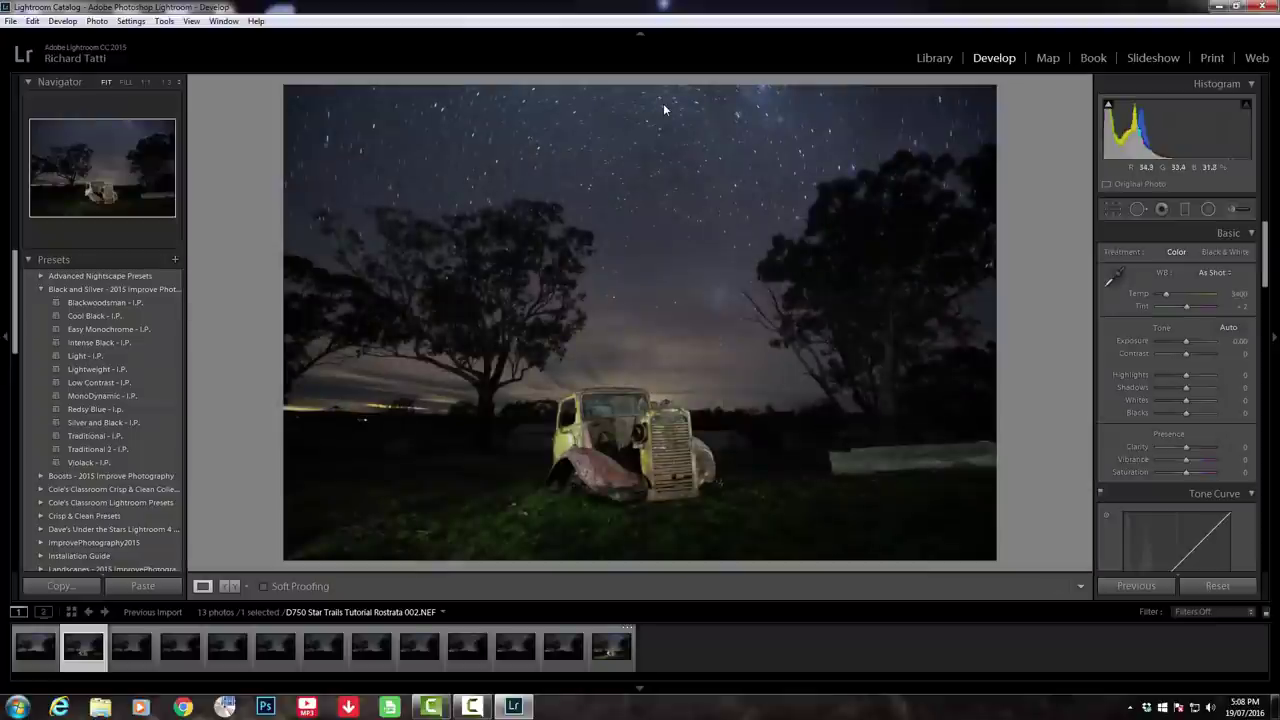
Step back and forth through the star trail sequence to compare the frames, returning to photo Rostrata 002.
key(Right)
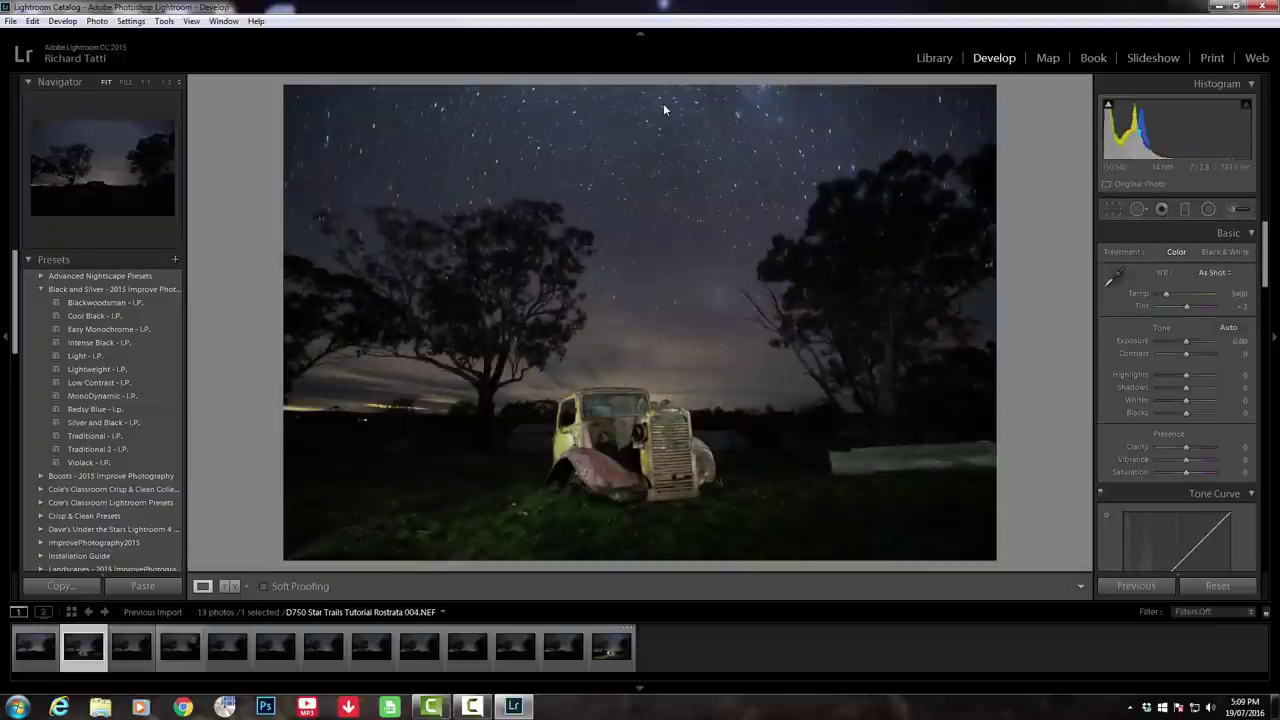
key(Left)
key(Left)
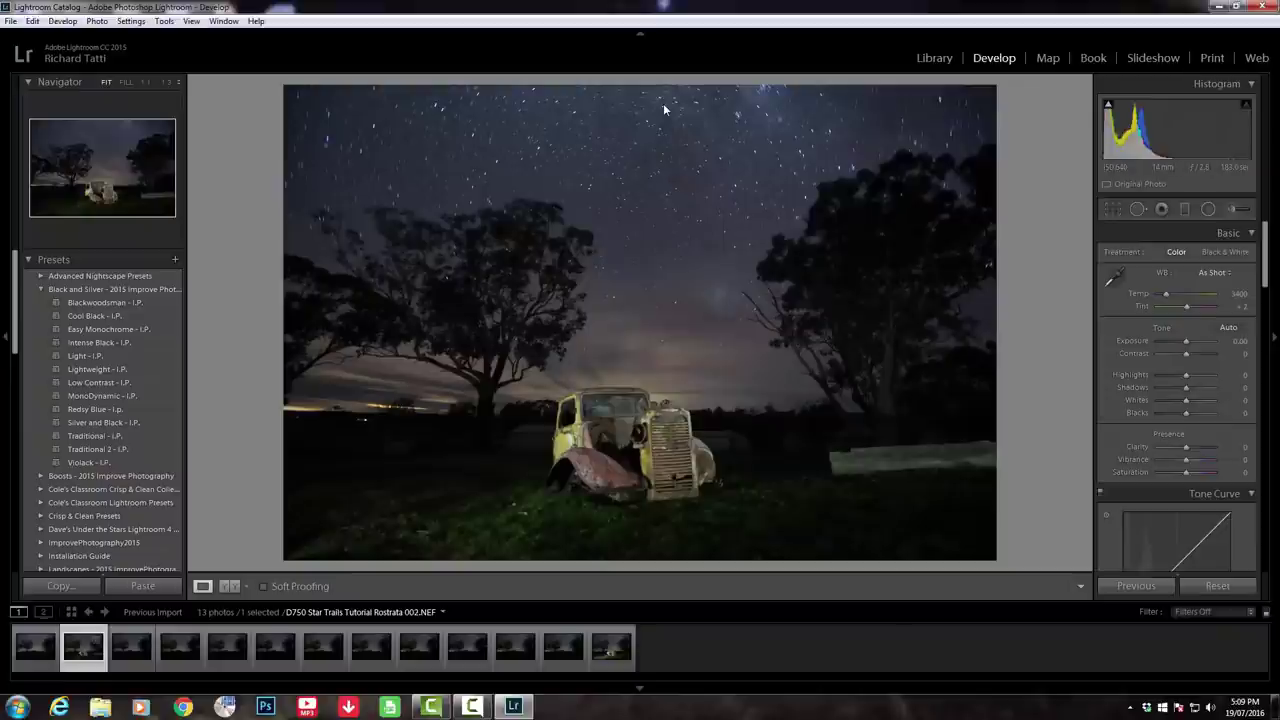
key(Right)
key(Right)
key(Right)
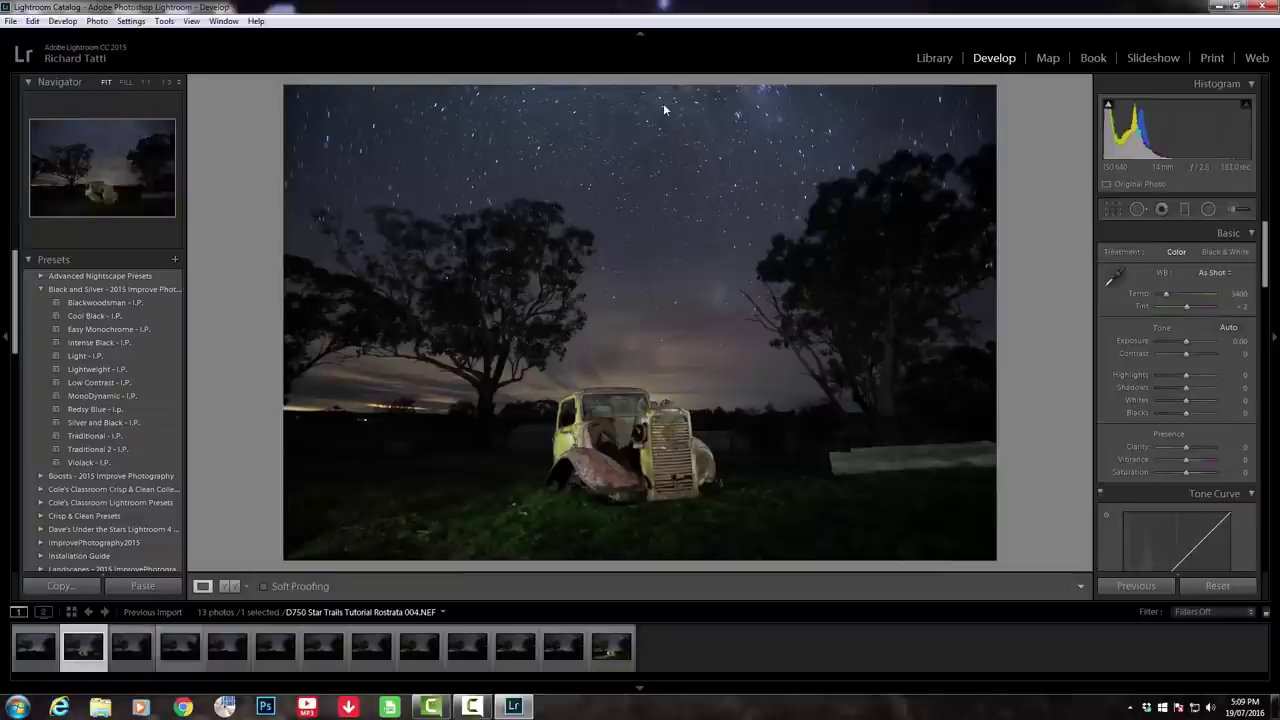
key(Right)
key(Right)
key(Right)
key(Right)
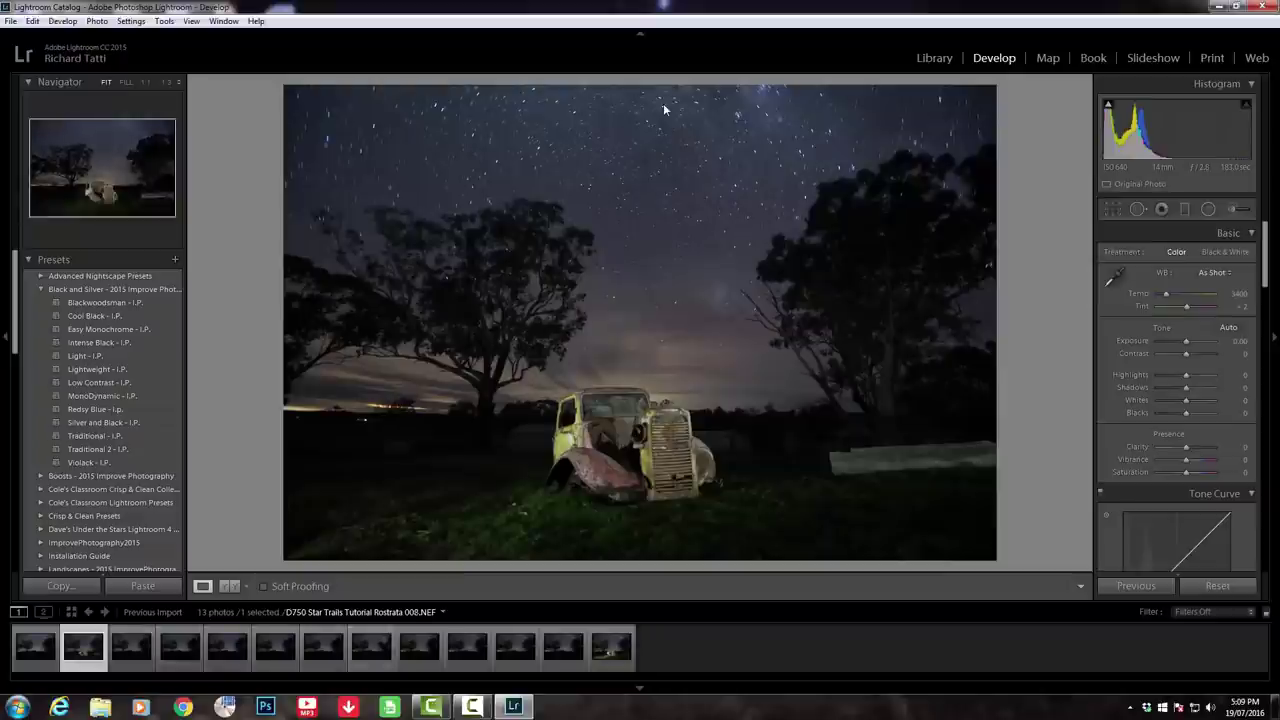
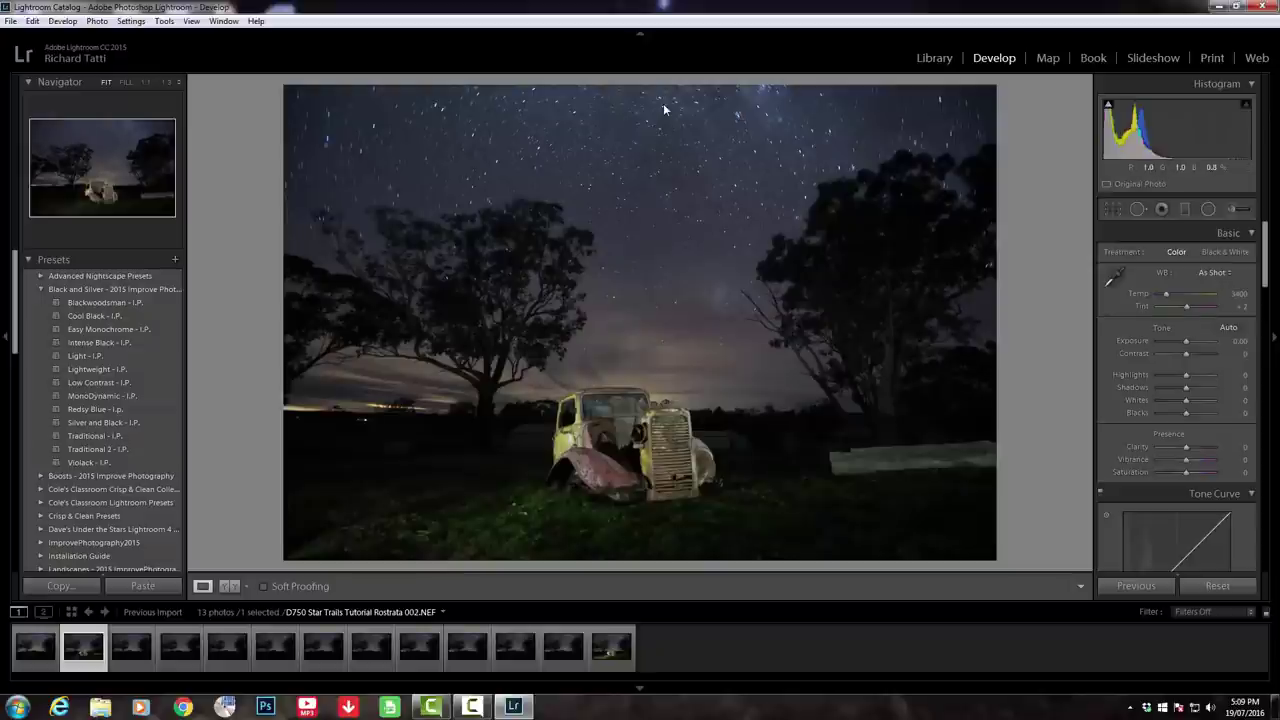
Raise the Whites of photo Rostrata 002 to +45.
key(comma)
key(comma)
key(equal)
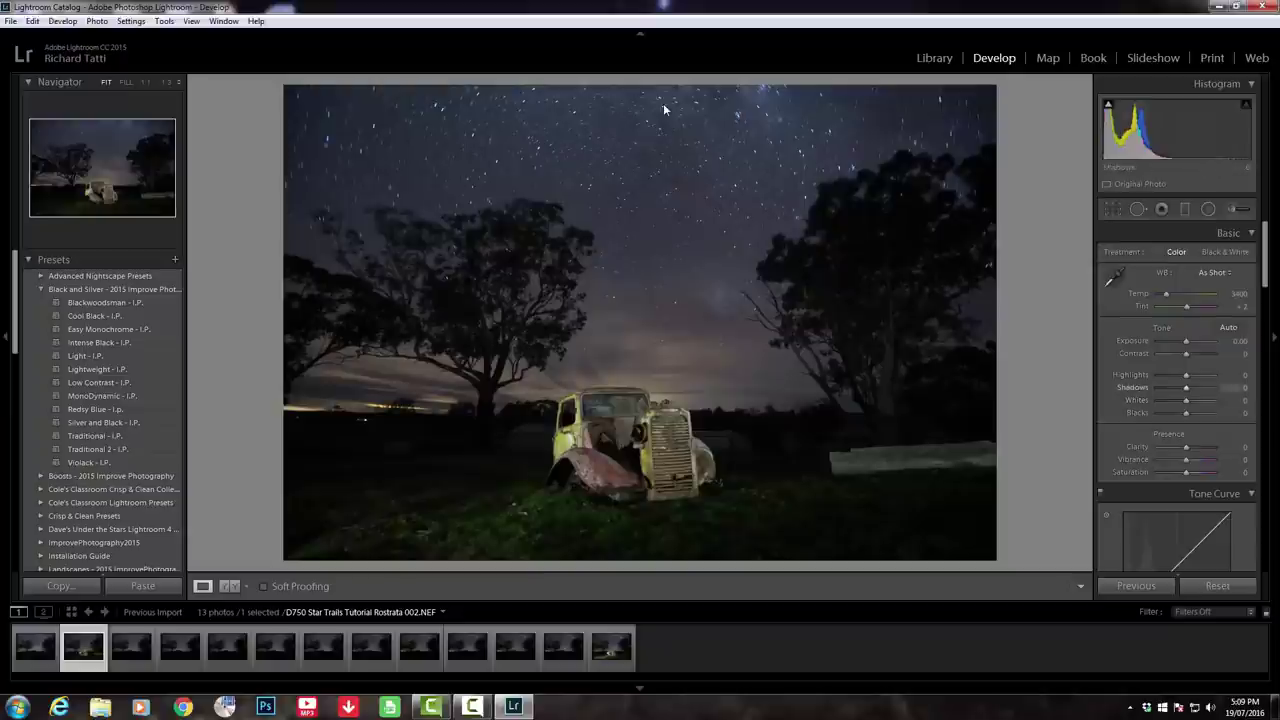
key(equal)
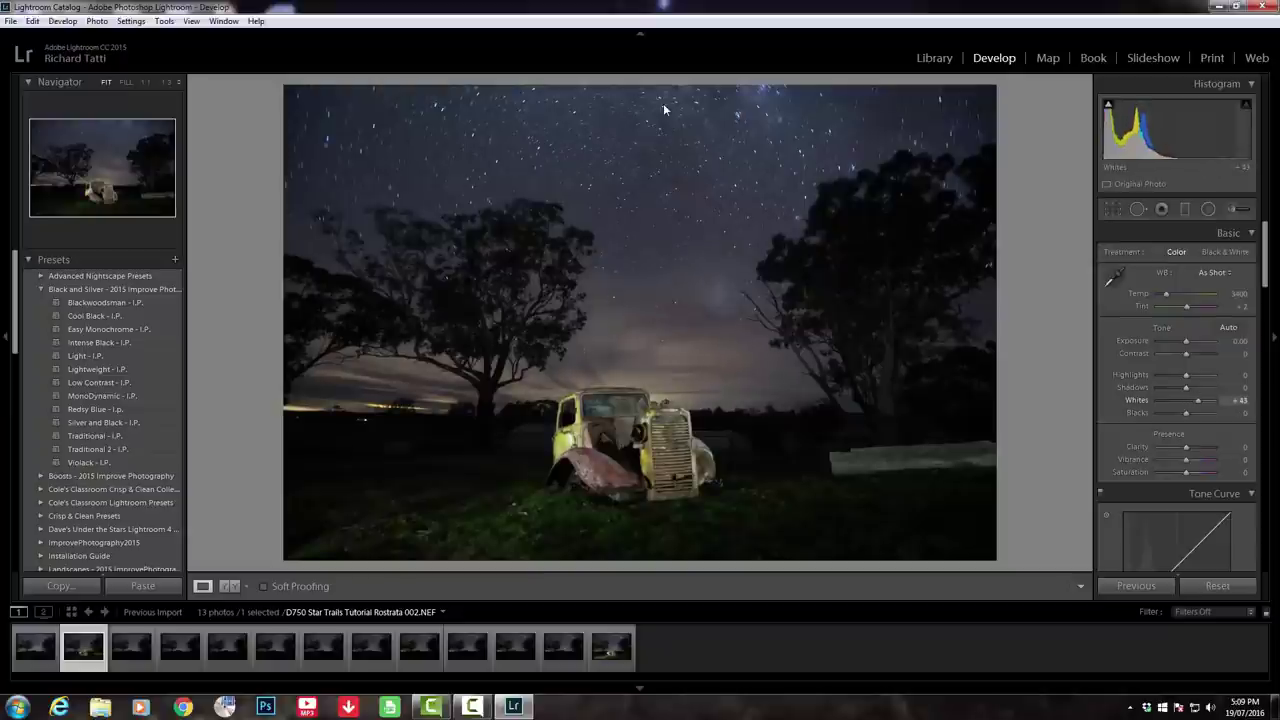
Lower the Highlights of photo Rostrata 002 to -24.
key(comma)
key(comma)
key(minus)
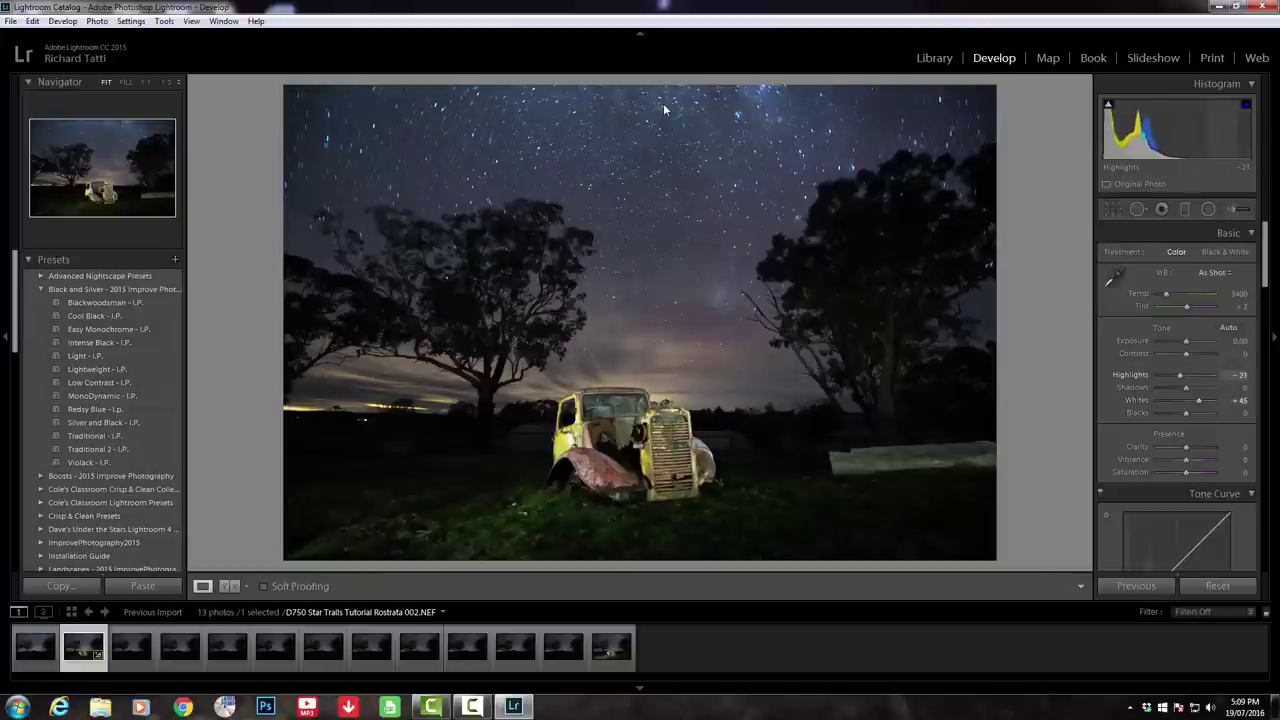
key(minus)
Increase the Clarity of photo Rostrata 002 to +31.
key(period)
key(period)
key(period)
key(period)
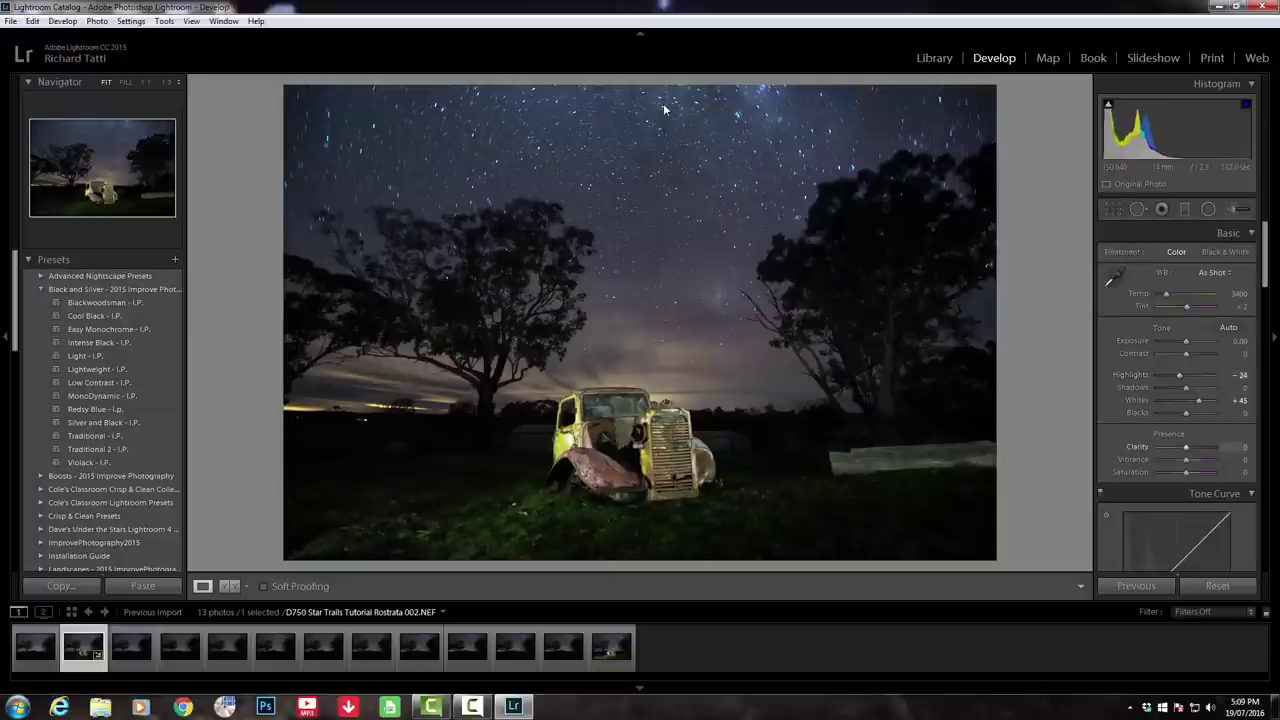
key(plus)
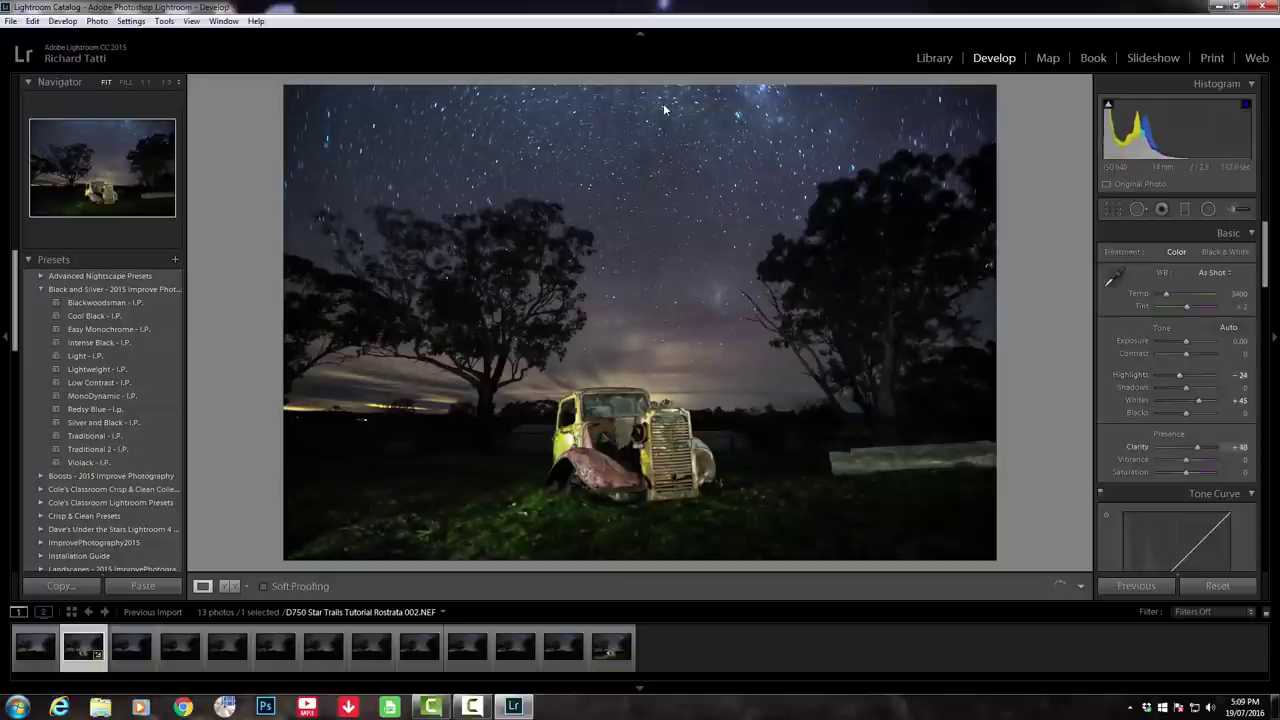
key(minus)
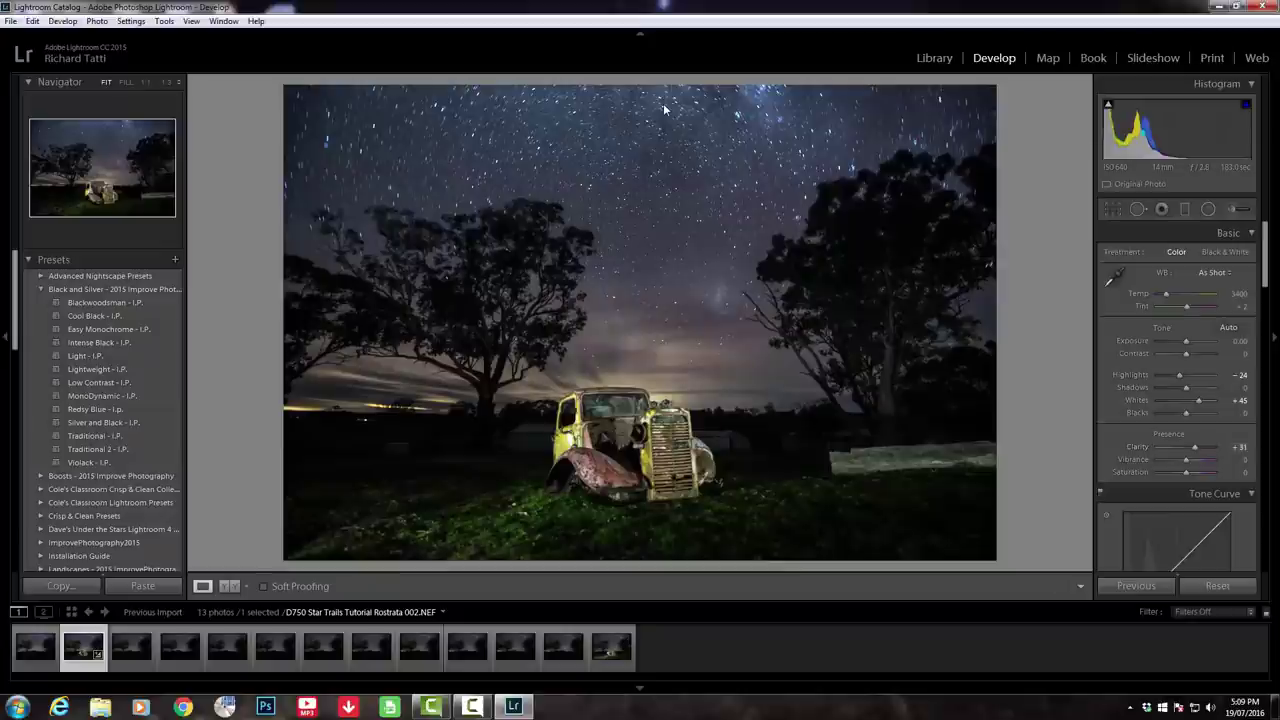
Raise the Luminance noise reduction of photo Rostrata 002 to 25 in the Detail settings.
key(comma)
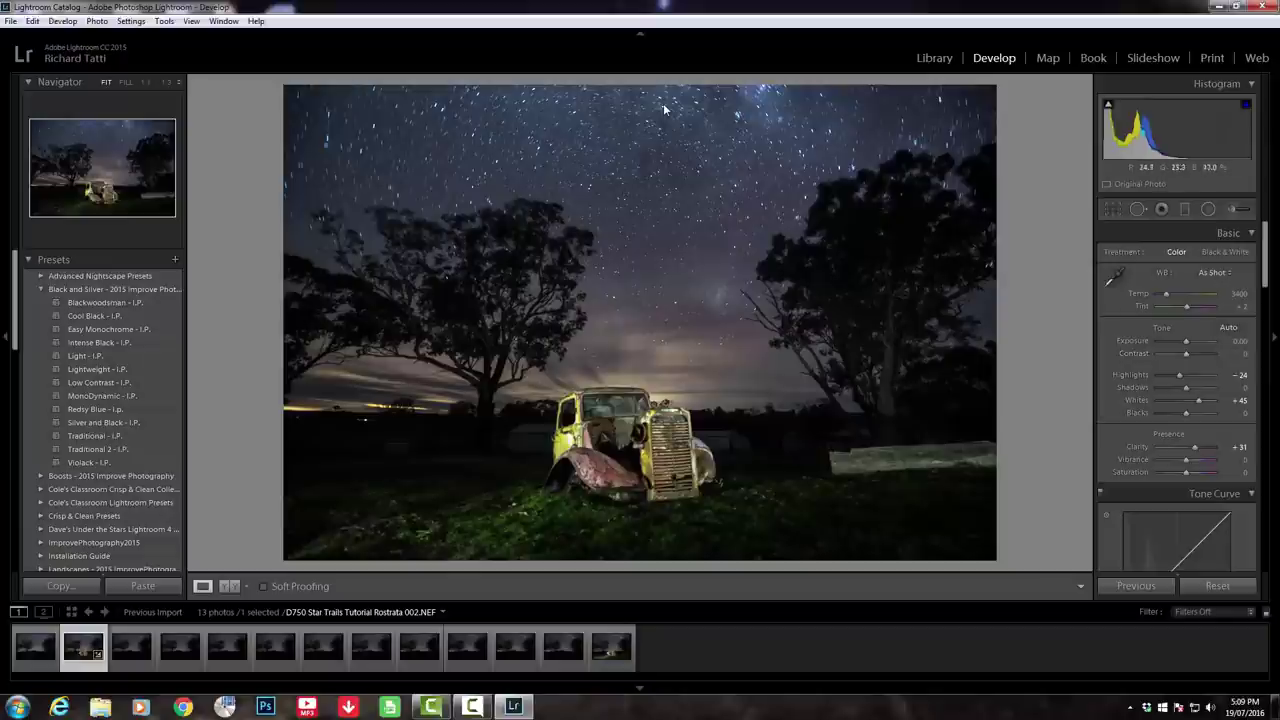
key(comma)
key(comma)
key(comma)
key(period)
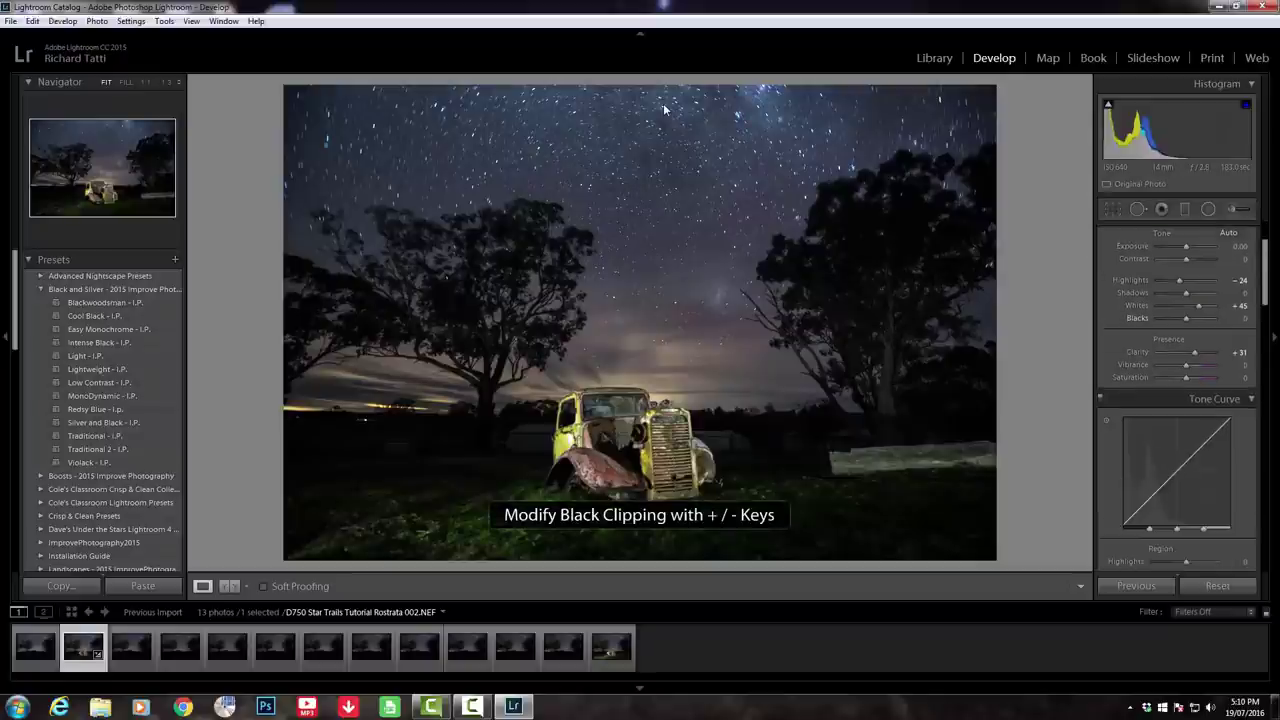
key(period)
key(period)
key(period)
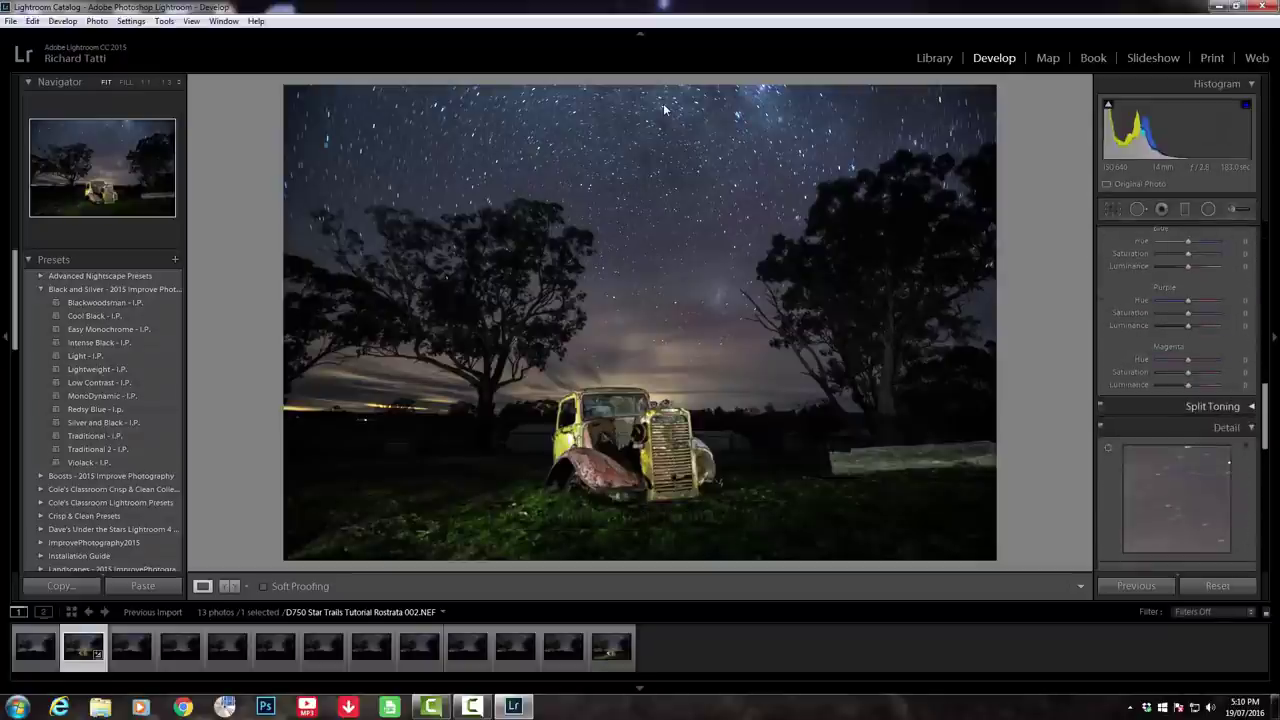
key(period)
key(period)
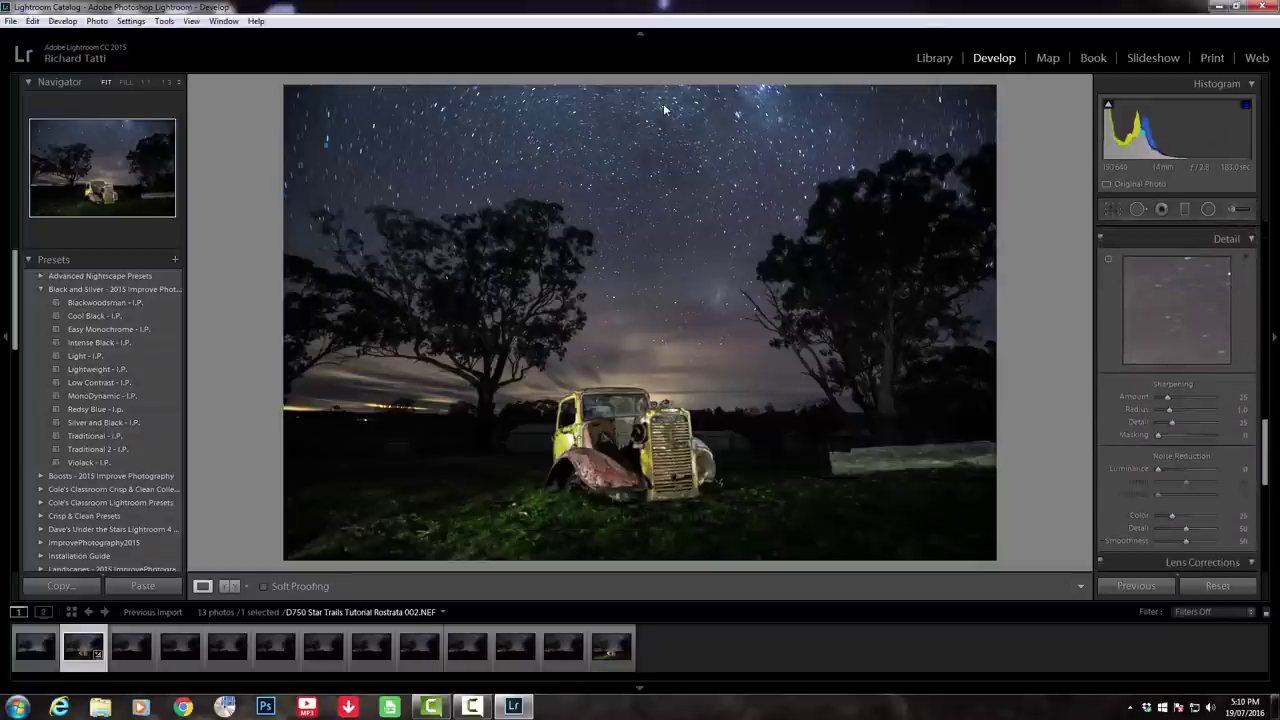
key(period)
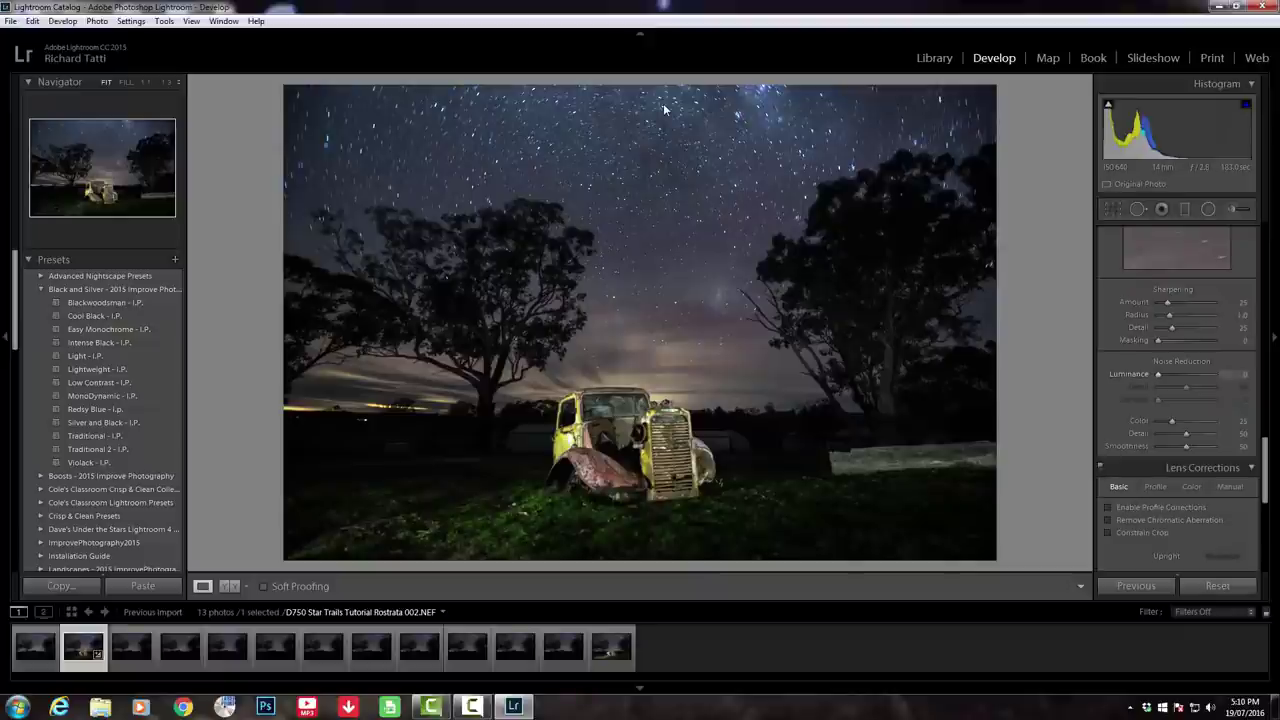
key(equal)
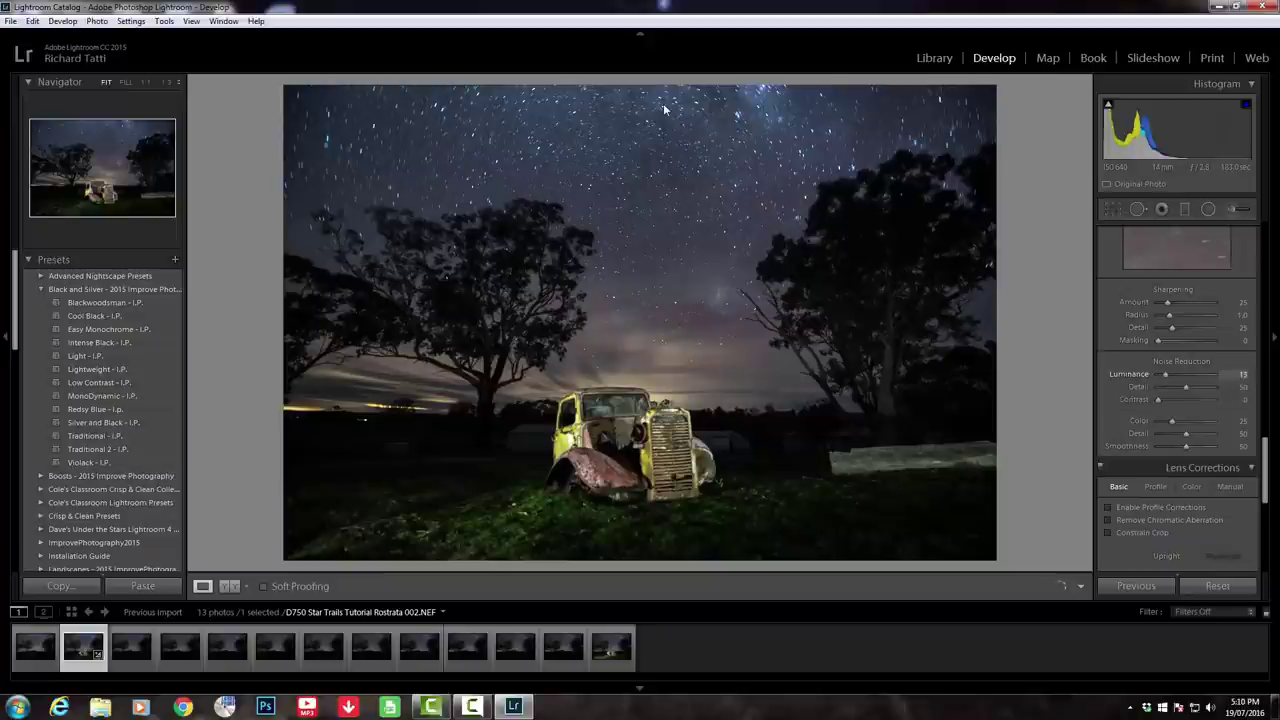
Raise the Contrast value of the luminance noise reduction to 25 for photo Rostrata 002.
key(period)
key(period)
key(equal)
key(comma)
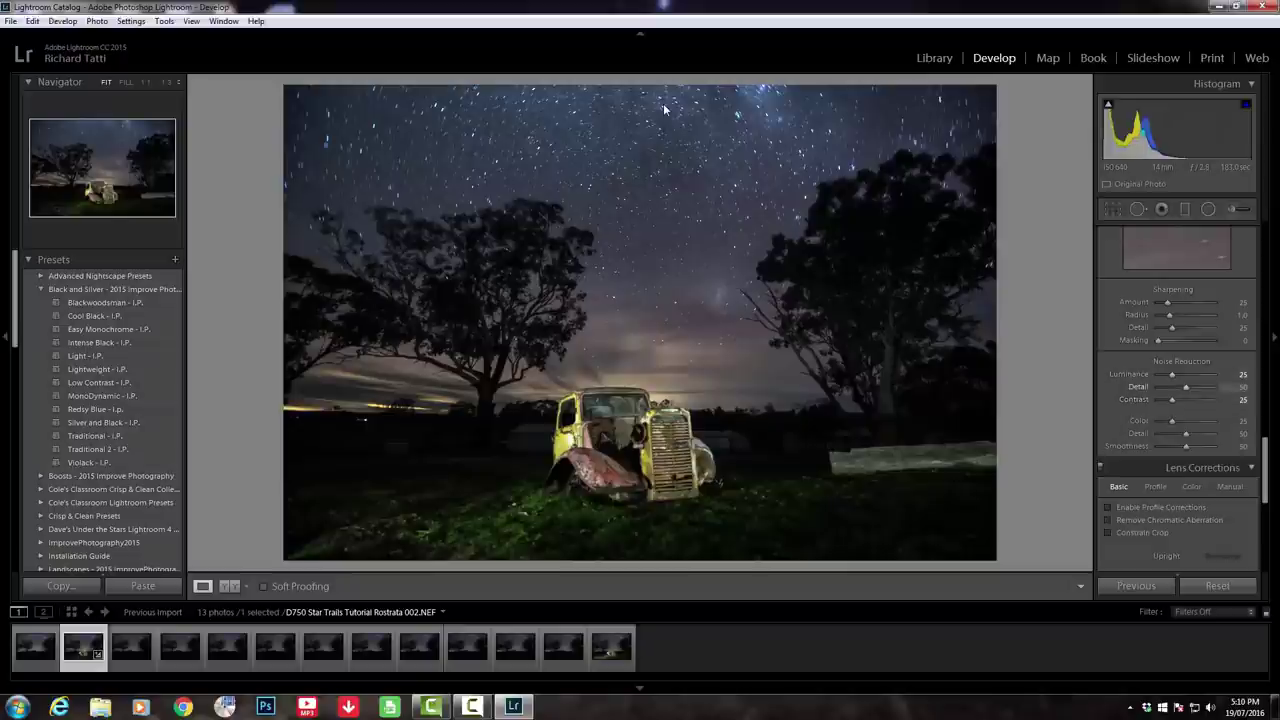
Look over the Lens Corrections and Effects settings of photo Rostrata 002.
key(period)
key(period)
key(period)
key(period)
key(period)
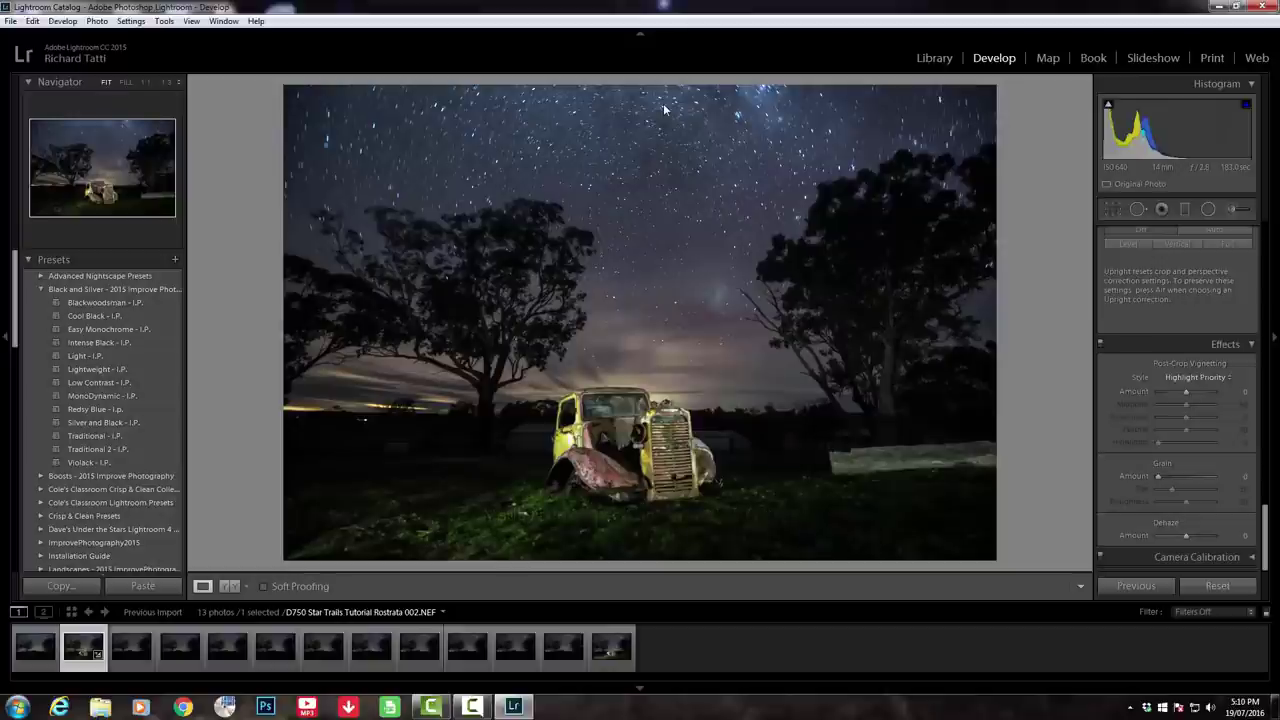
key(period)
key(period)
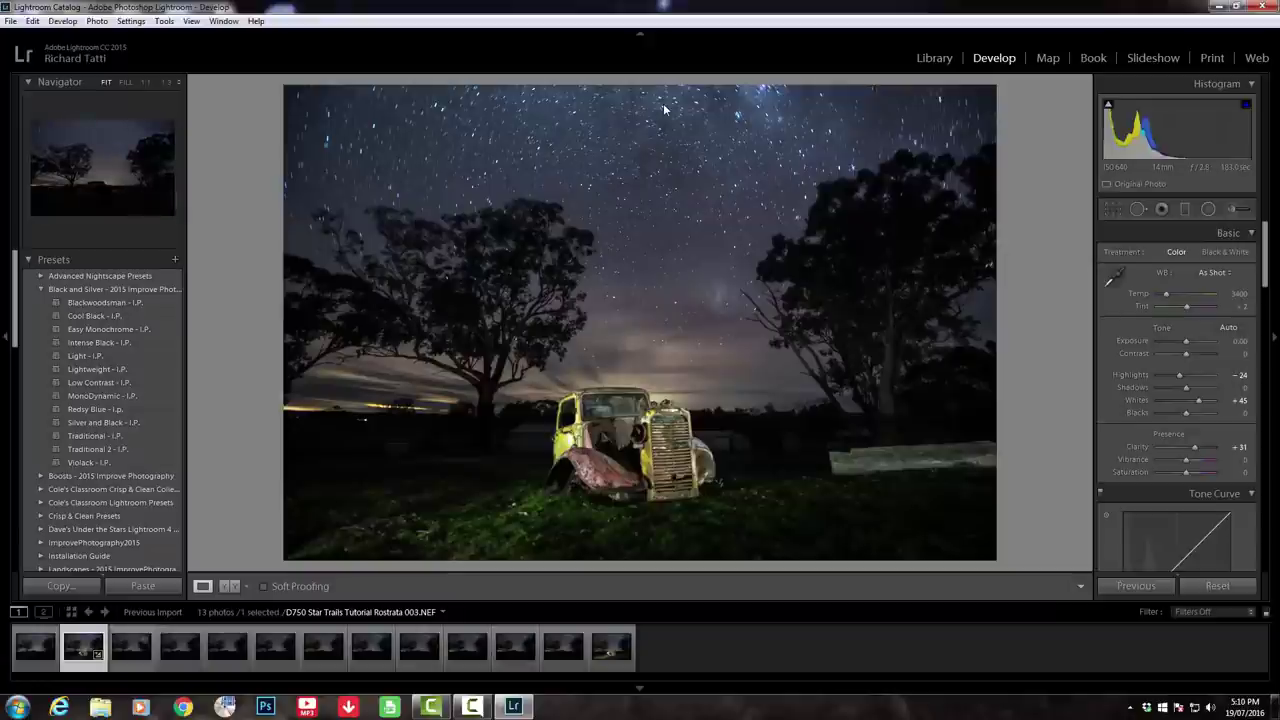
Extend the selection from photo Rostrata 002 through Rostrata 011.
key(shift+Right)
key(shift+Right)
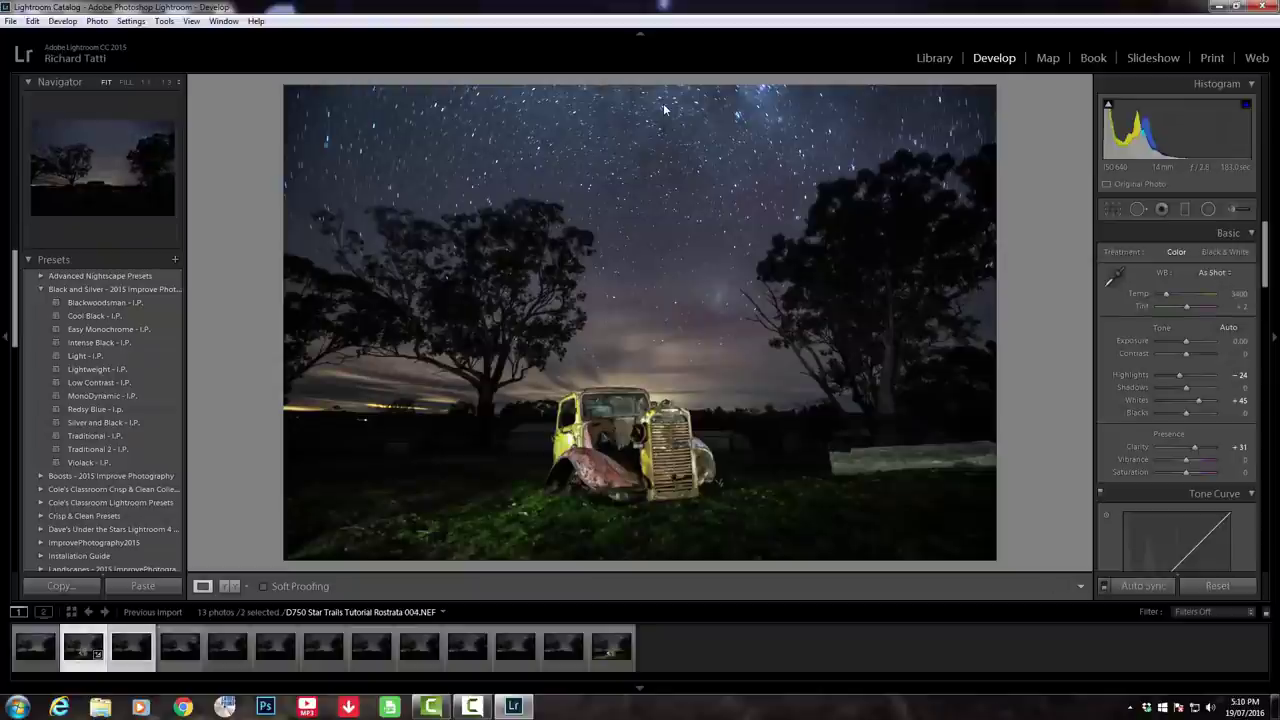
key(shift+Right)
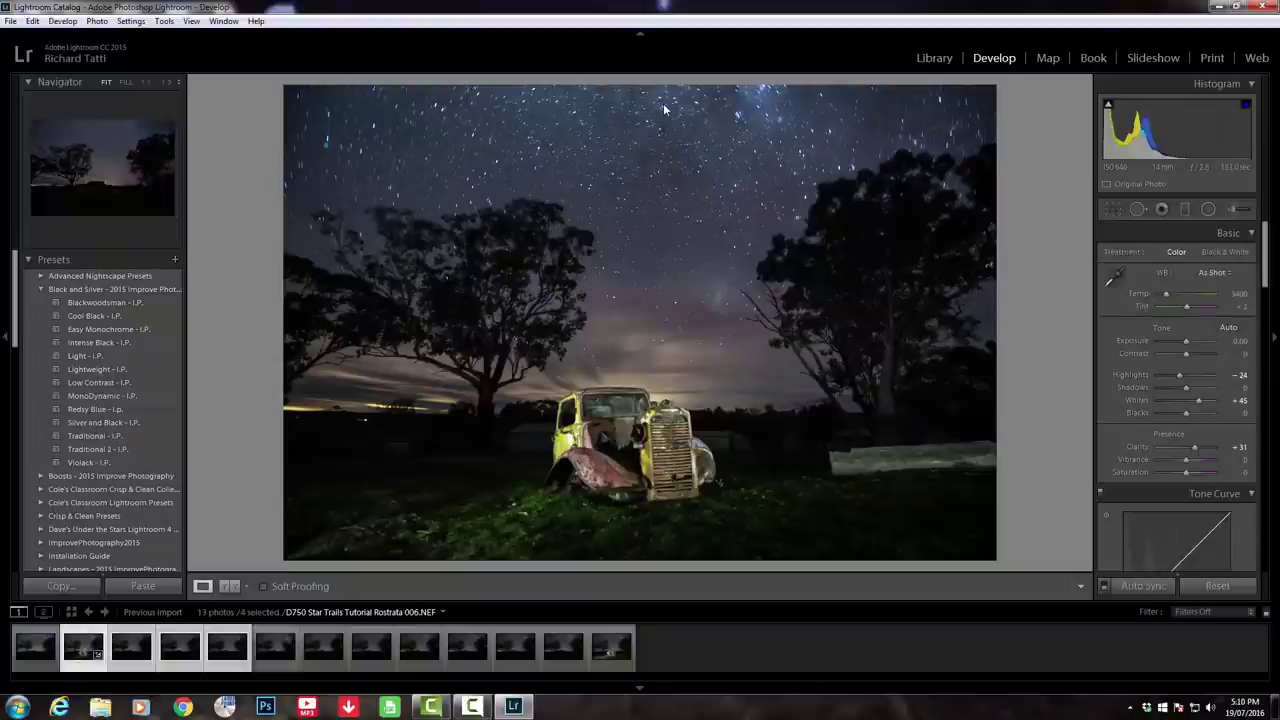
key(shift+Right)
key(shift+Right)
key(shift+Right)
key(shift+Right)
key(shift+Right)
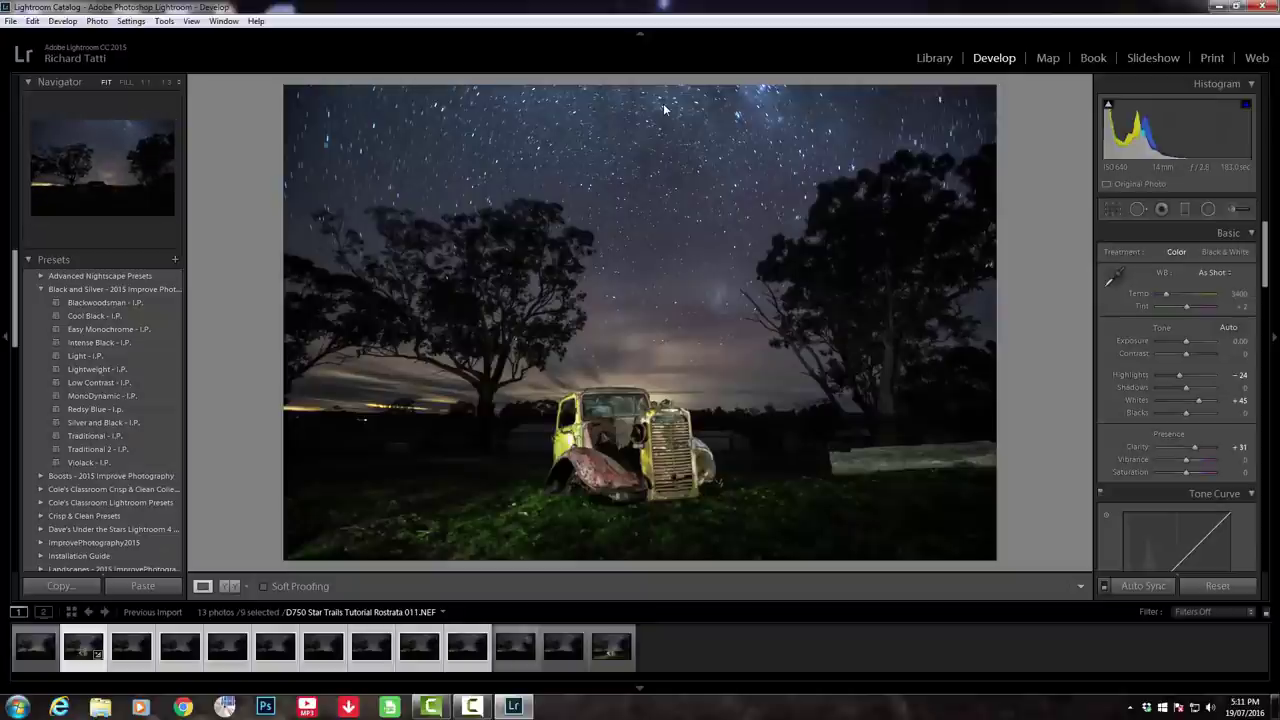
key(shift+Right)
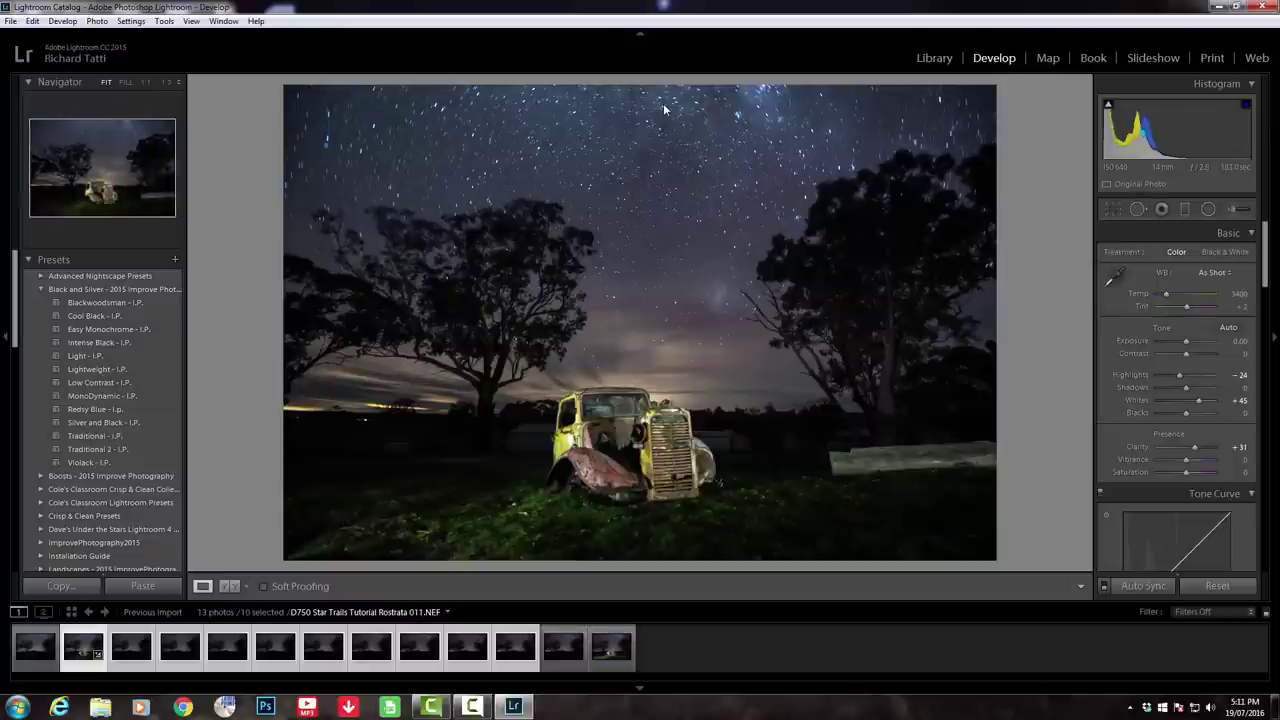
Turn off Auto Sync and synchronize all develop settings from Rostrata 002 to the other selected photos.
key(ctrl)
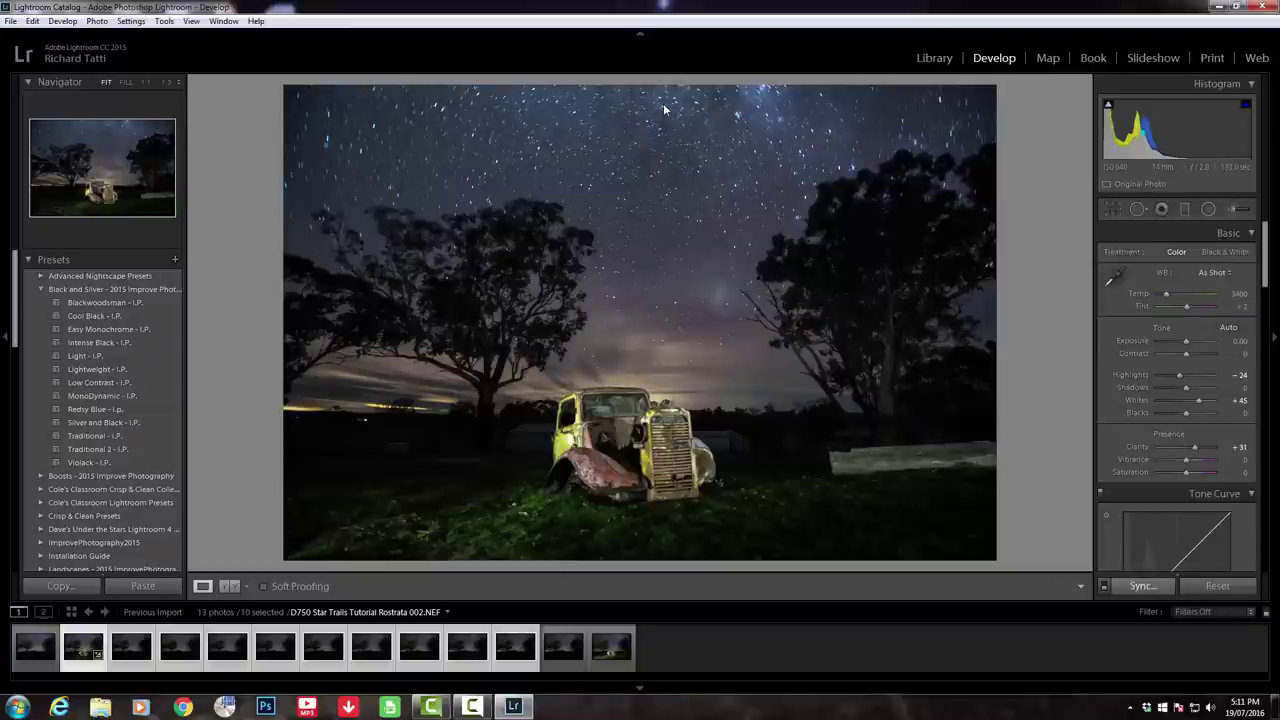
key(ctrl+shift+s)
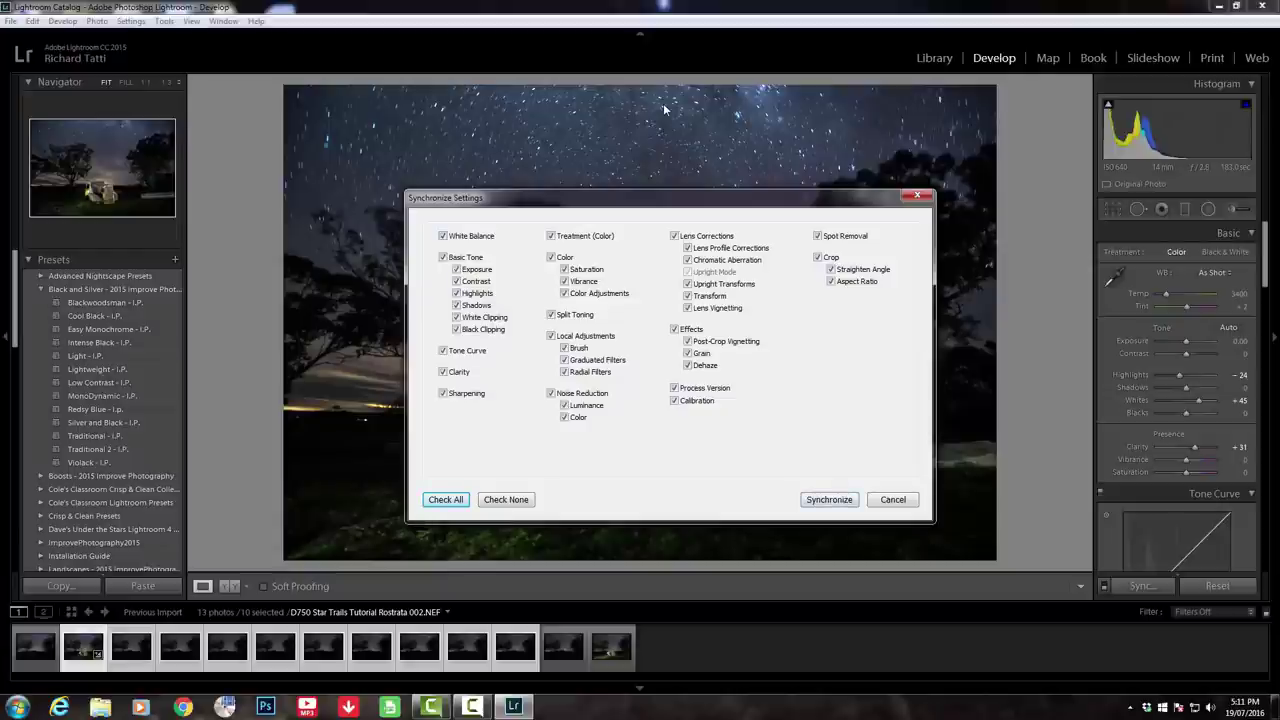
key(Return)
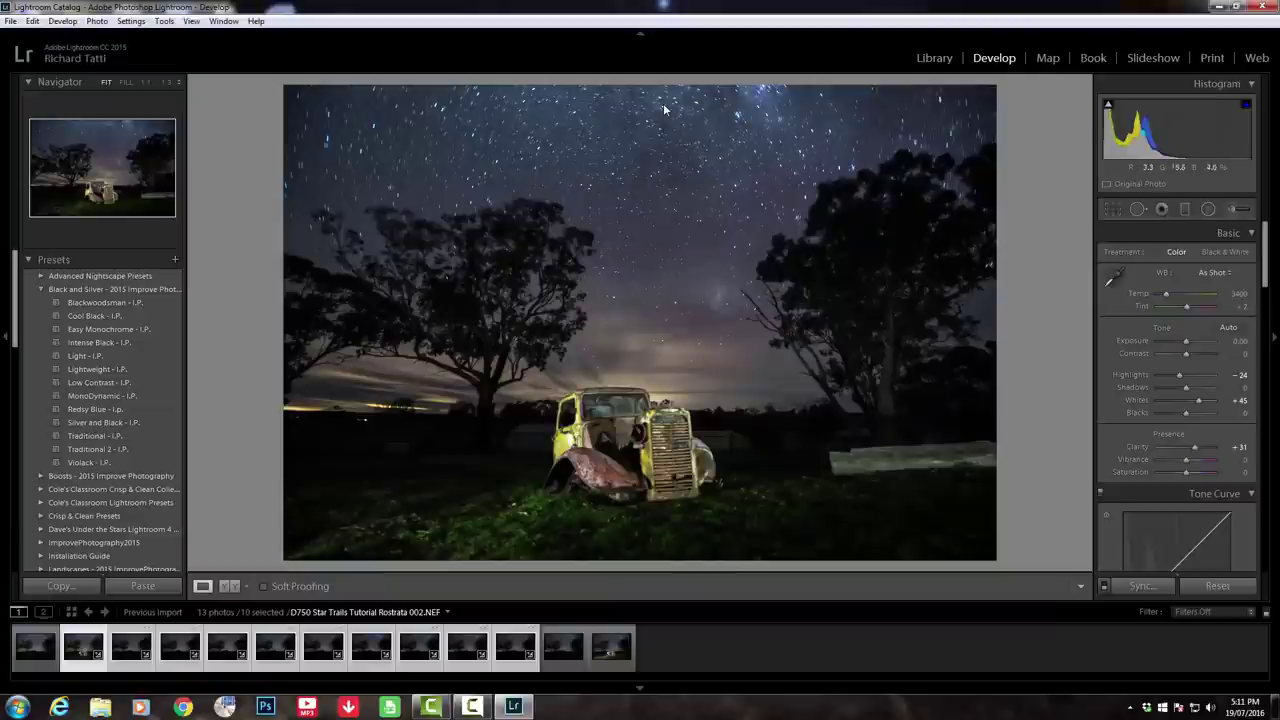
Step through the selected photos Rostrata 002 to 011 to check the synchronized edits.
key(Right)
key(Right)
key(Right)
key(Right)
key(Right)
key(Right)
key(Right)
key(Right)
key(Right)
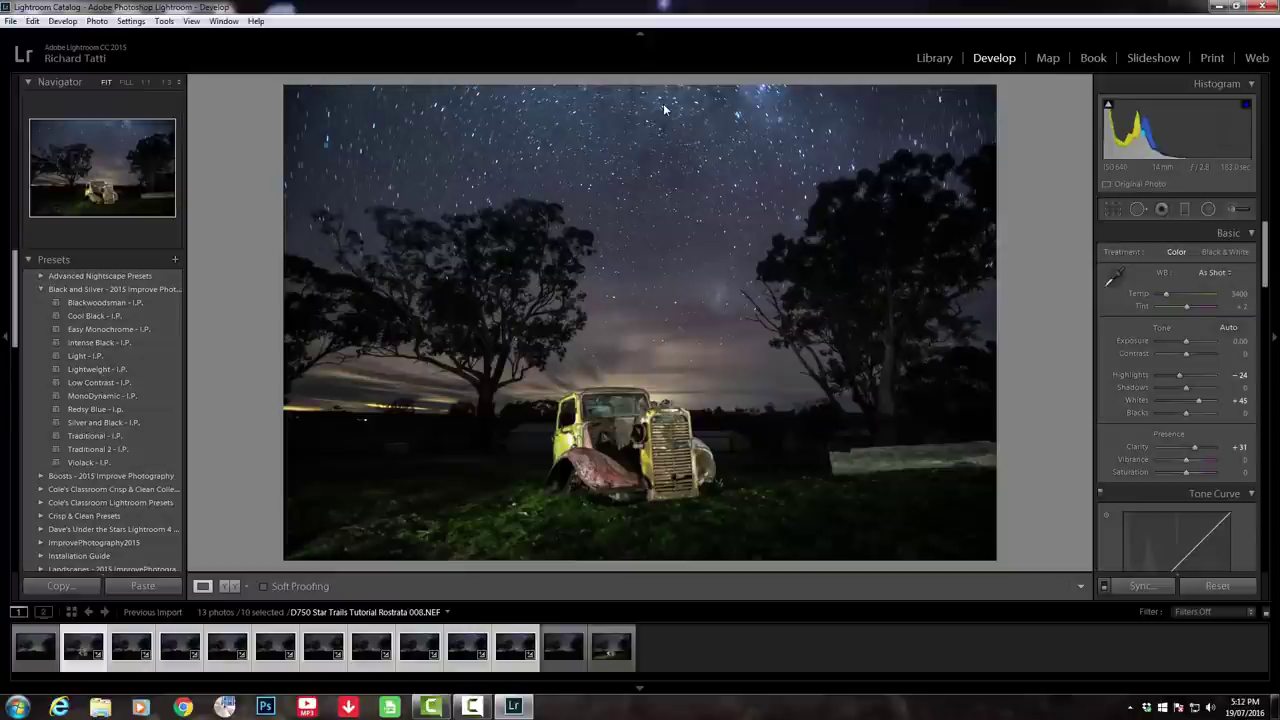
key(Left)
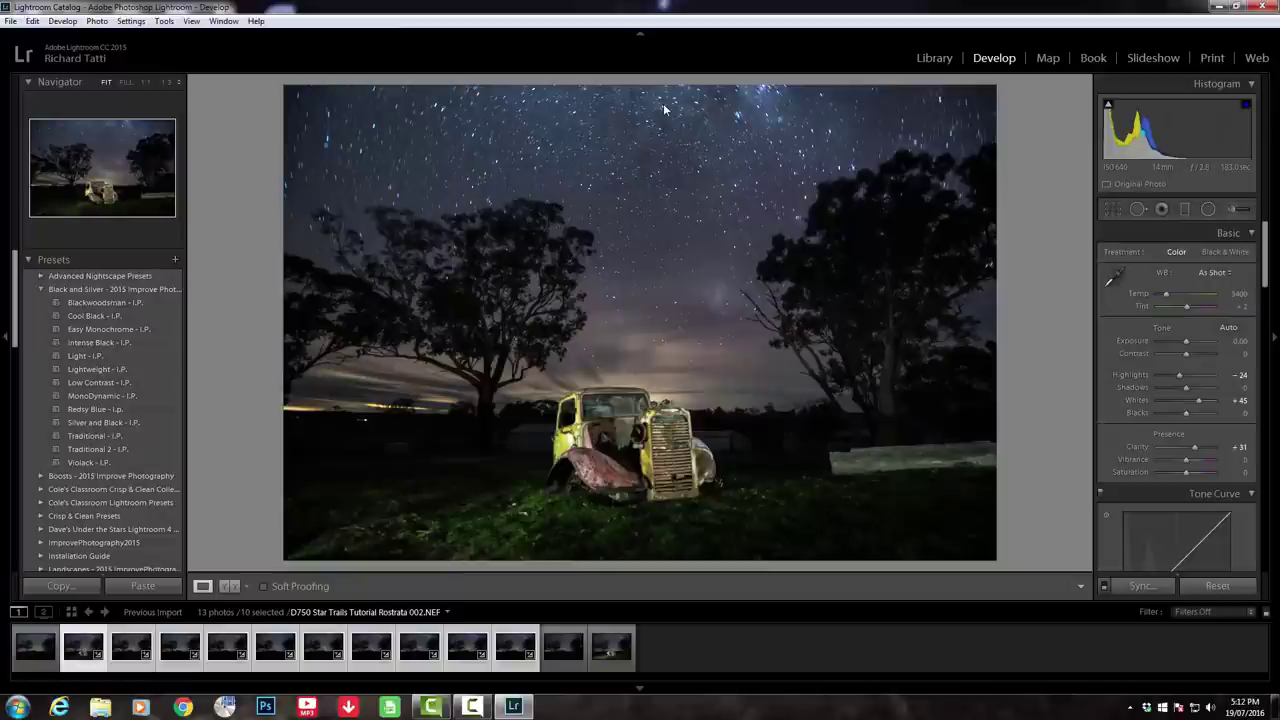
key(Right)
key(Right)
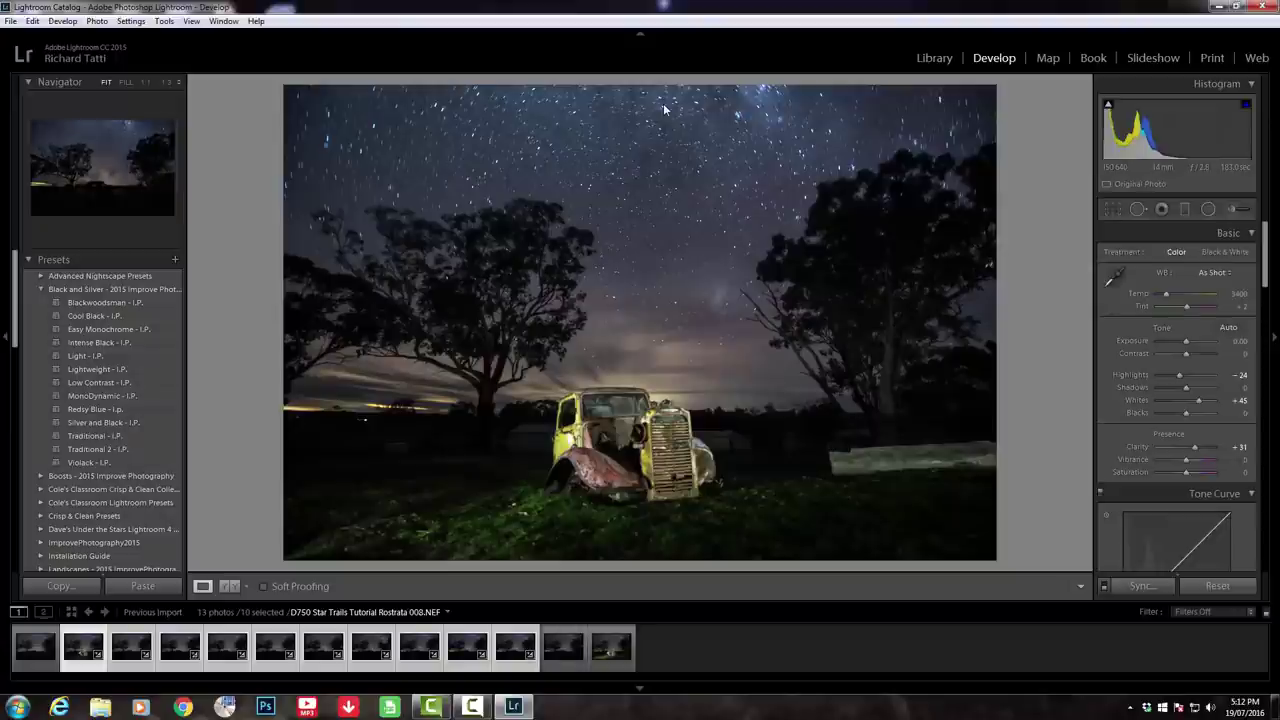
Open the selected photos Rostrata 002 to 011 as layers in a single Photoshop document.
right_click(367, 660)
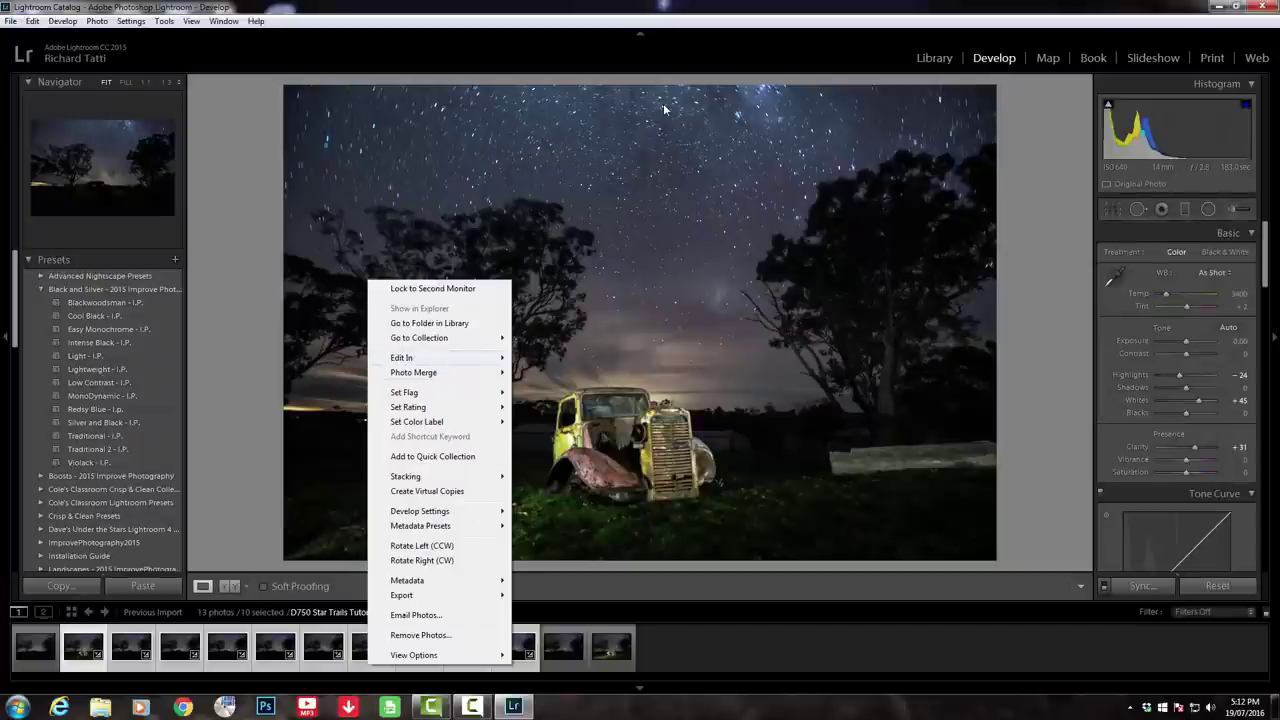
mouse_move(430, 357)
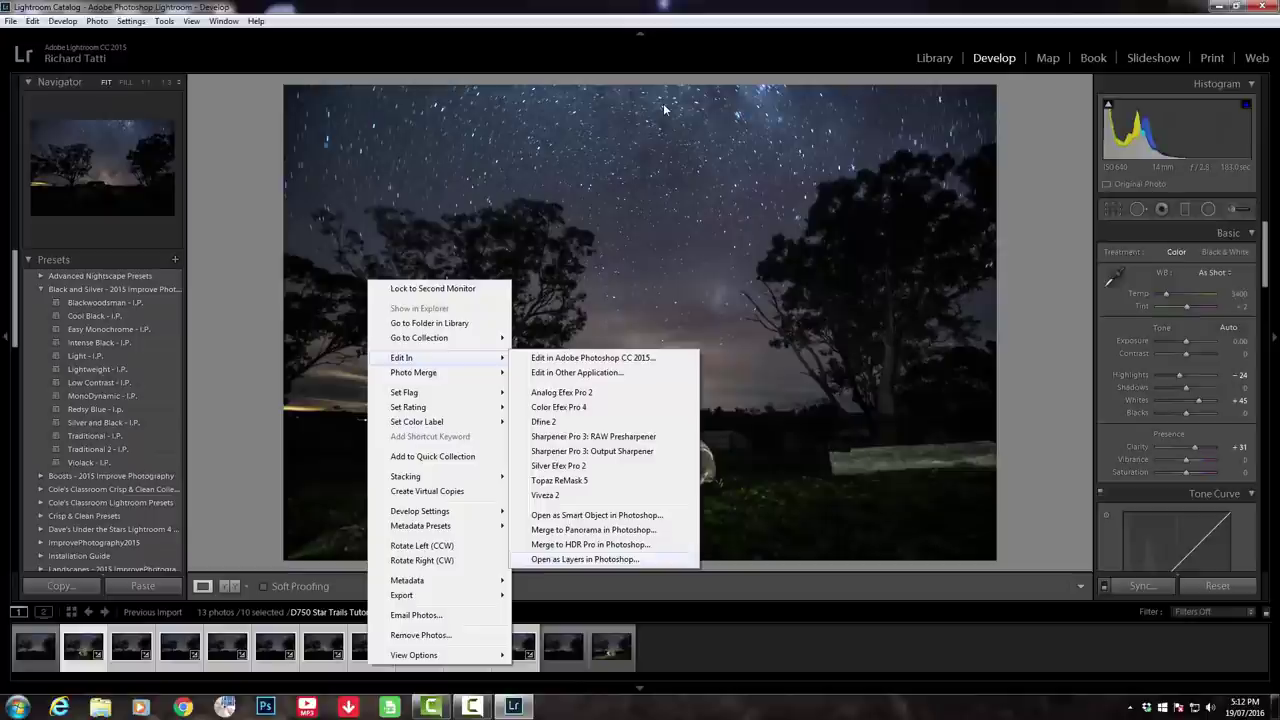
key(Escape)
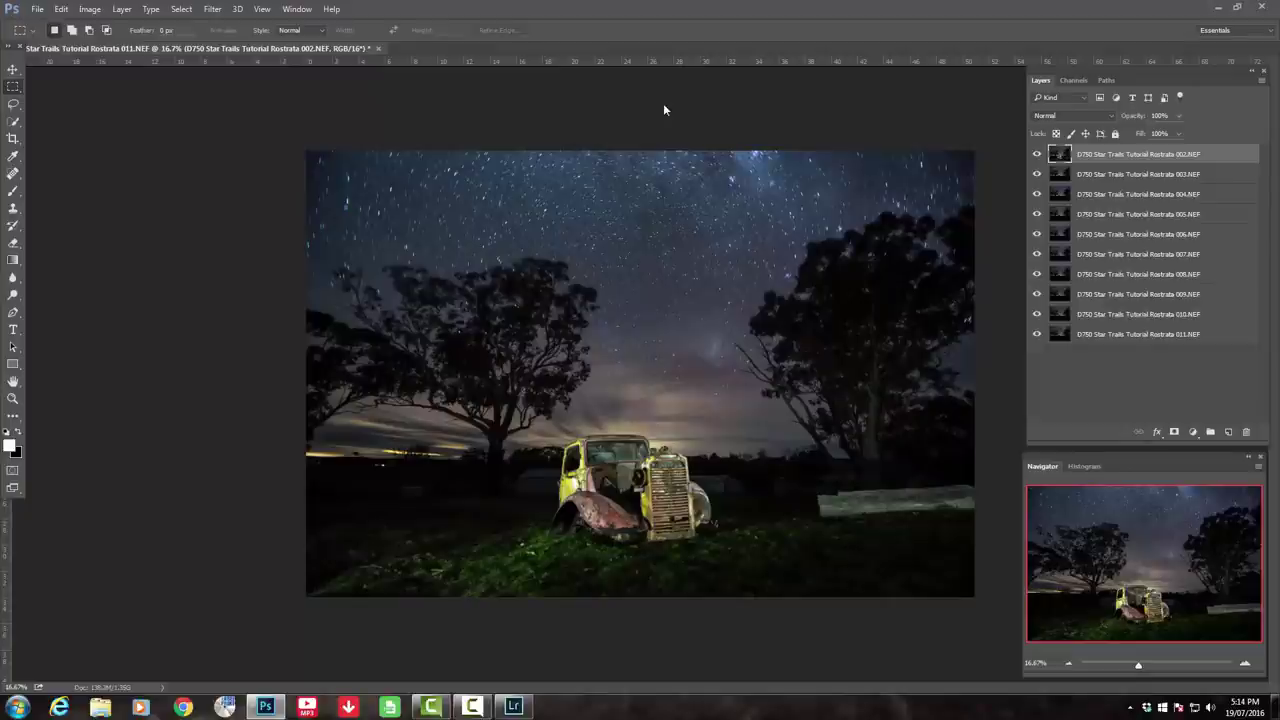
Hide and show the light-painted truck layer Rostrata 002, and move it to the bottom of the layer stack.
key(ctrl+comma)
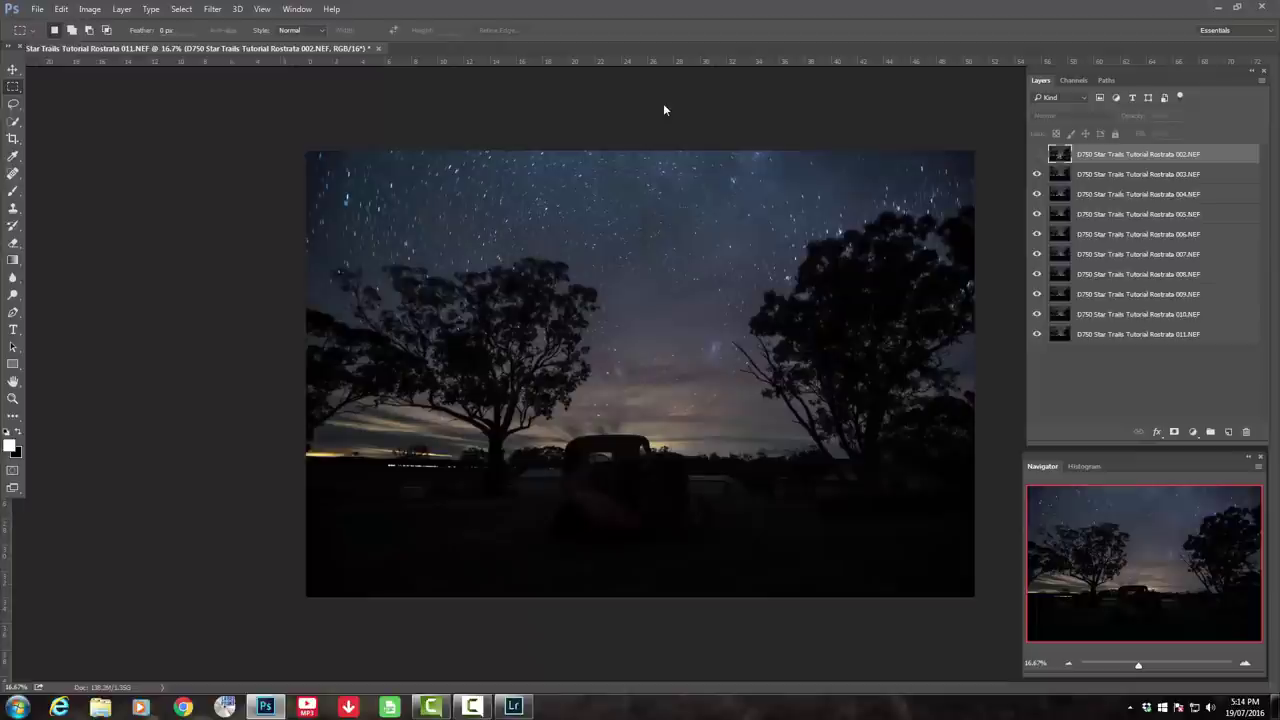
key(ctrl+comma)
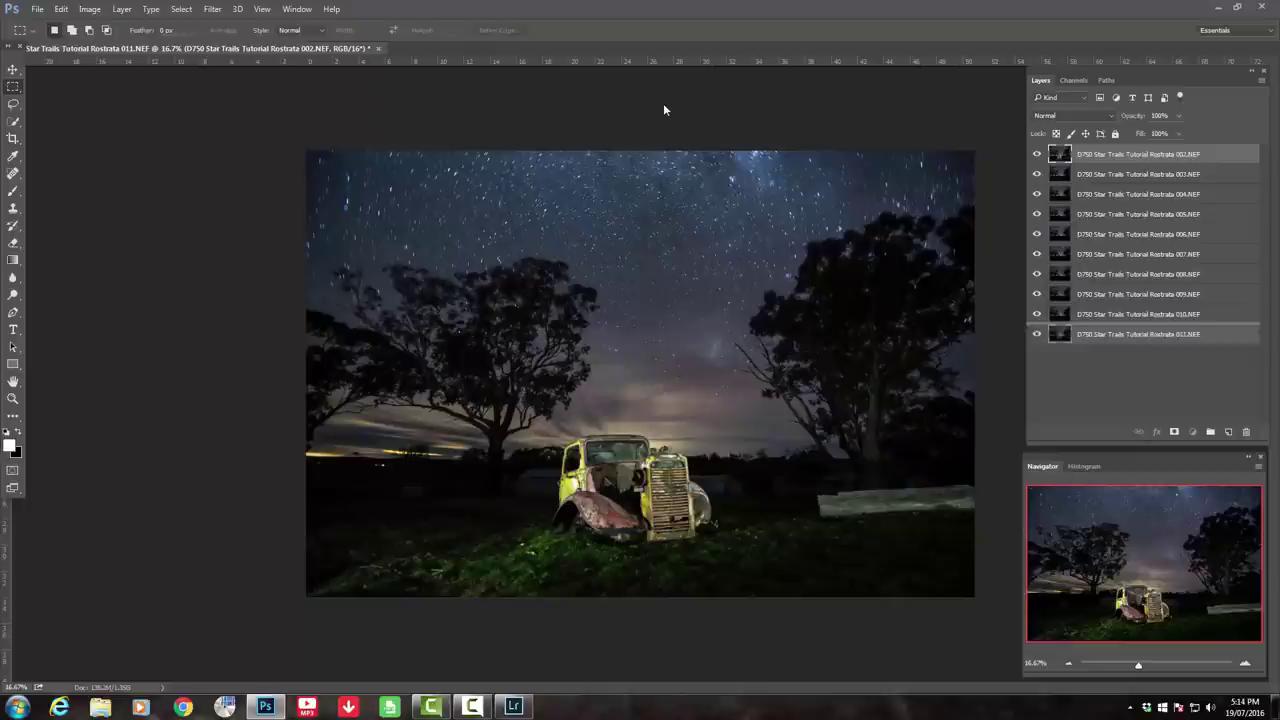
key(ctrl+shift+bracketleft)
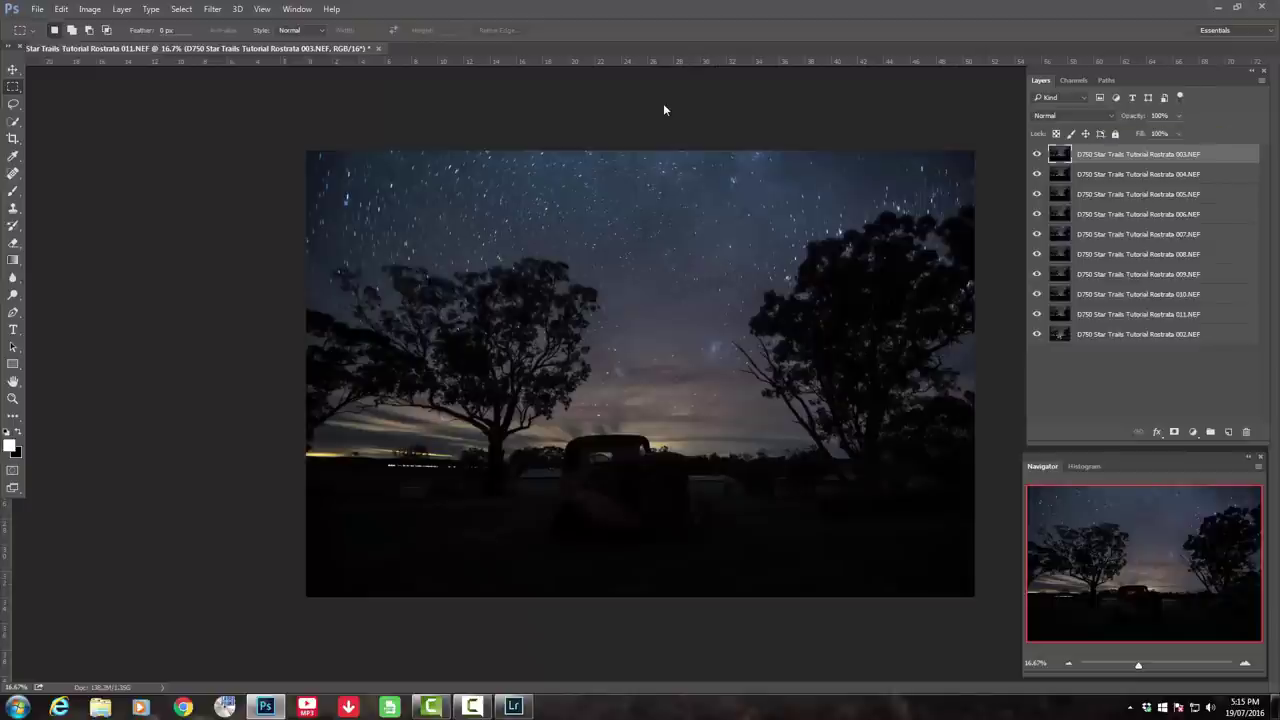
Set the blend mode of the top layer, Rostrata 003, to Lighten.
key(alt+Down)
key(Down)
key(Down)
key(Down)
key(Down)
key(Down)
key(Down)
key(Down)
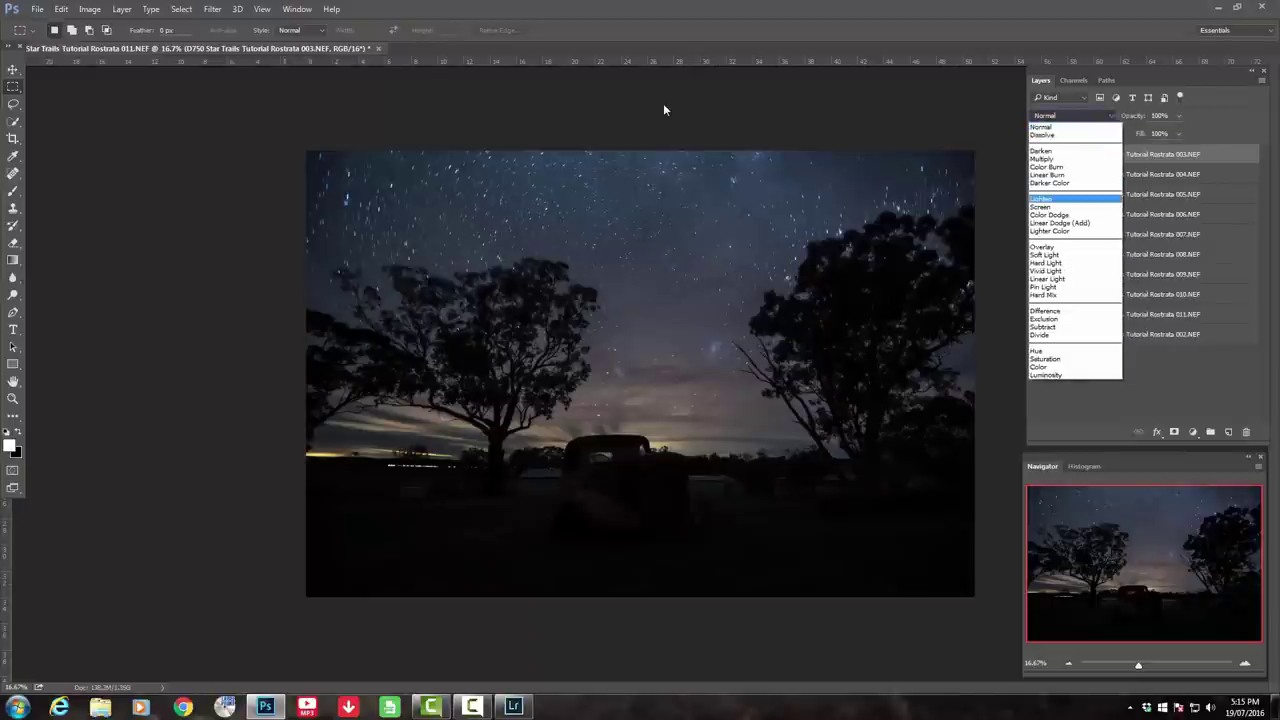
key(Return)
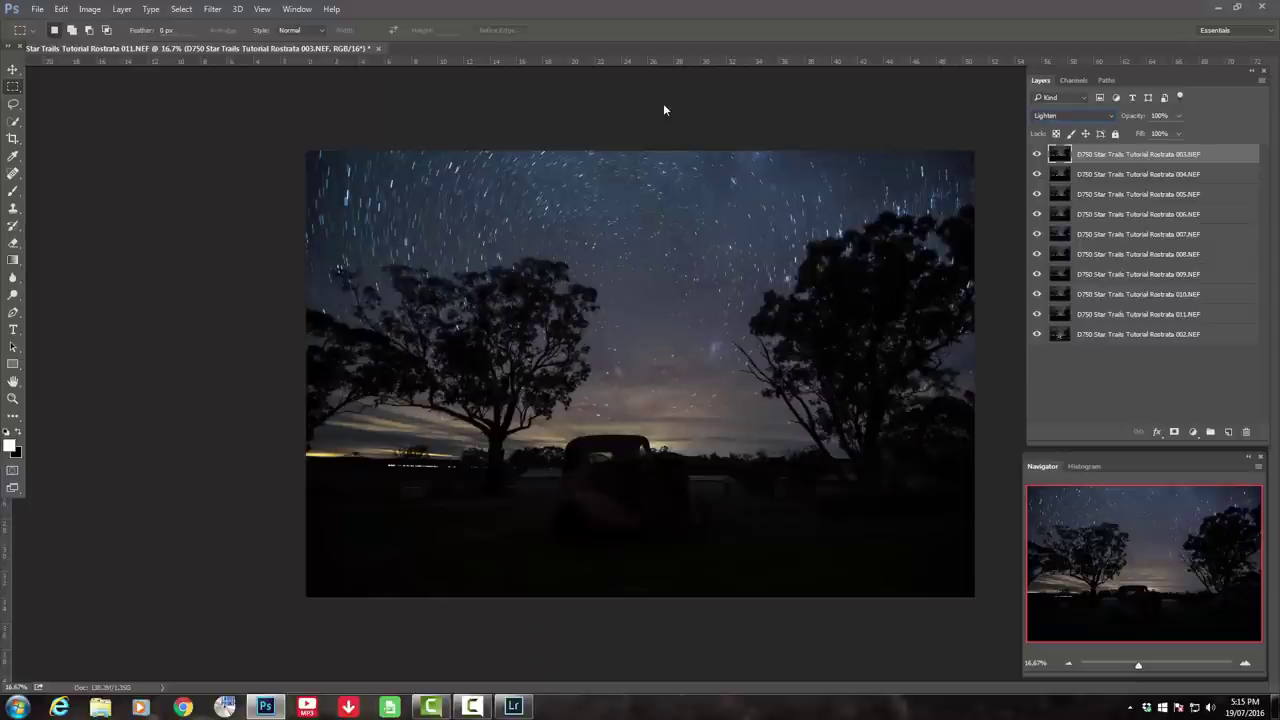
Set the blend mode of layer Rostrata 004 to Lighten.
key(alt+bracketleft)
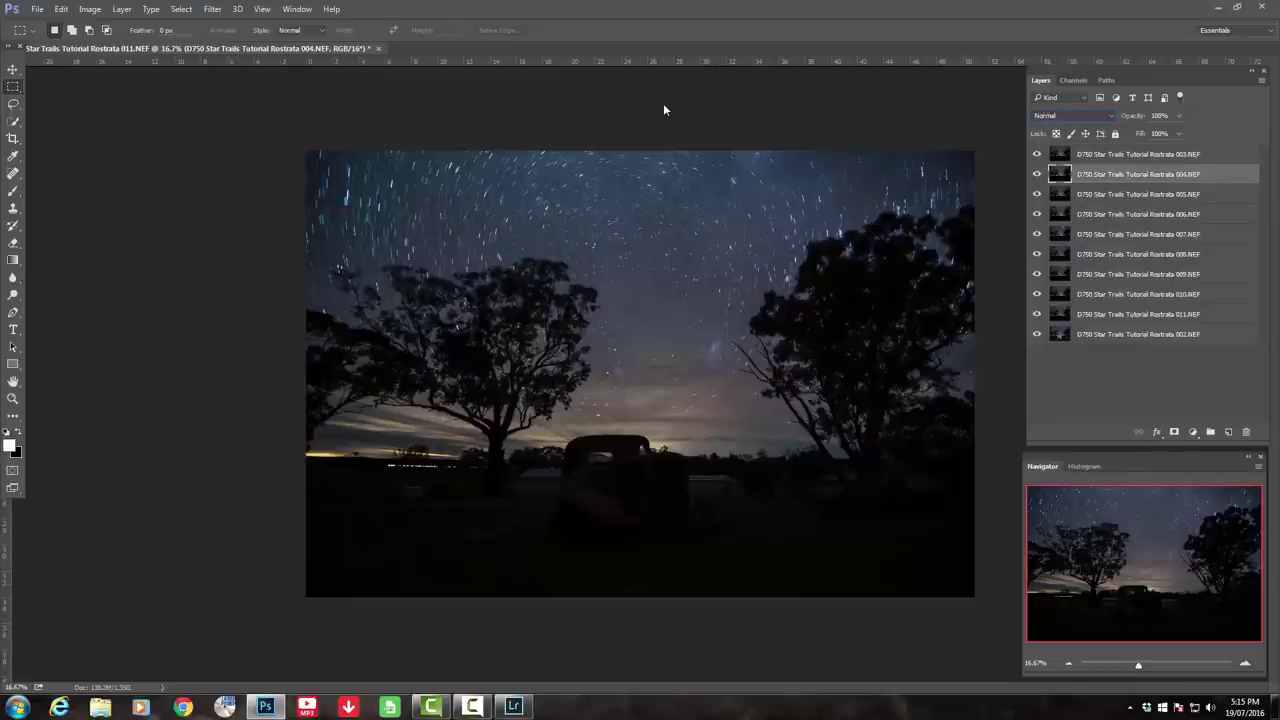
key(alt+Down)
key(Down)
key(Down)
key(Down)
key(Down)
key(Down)
key(Down)
key(Down)
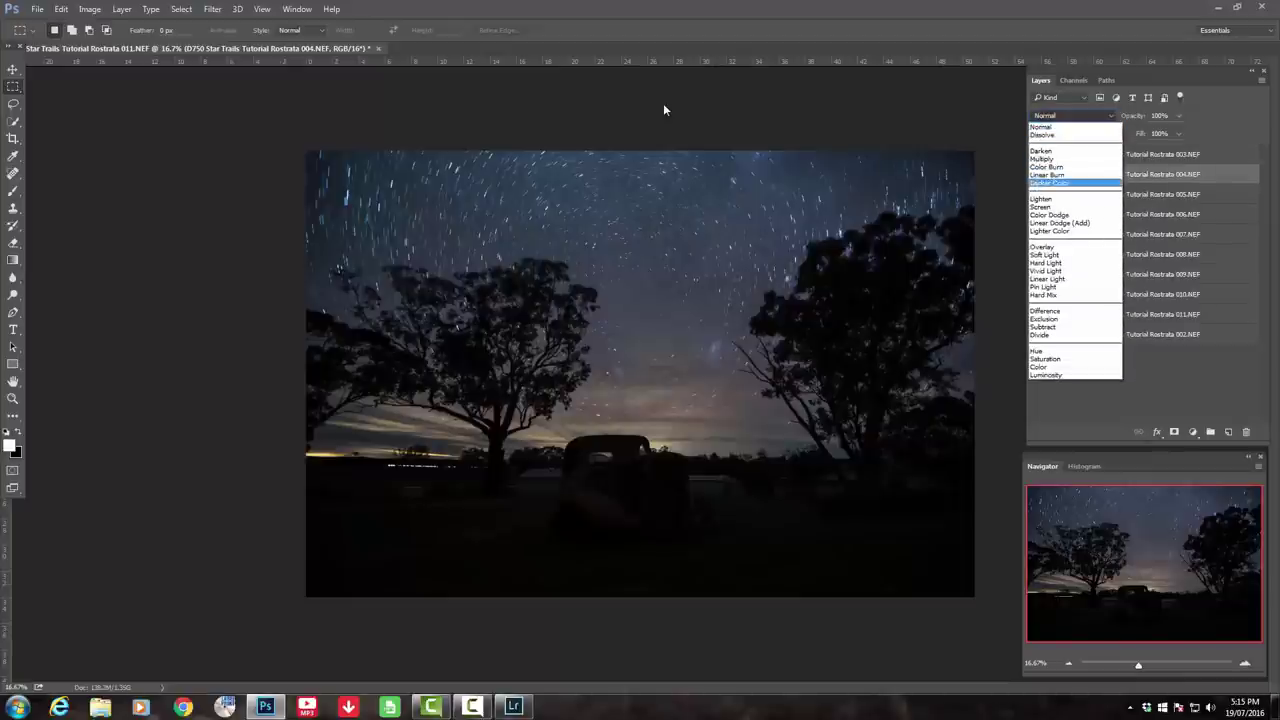
key(Return)
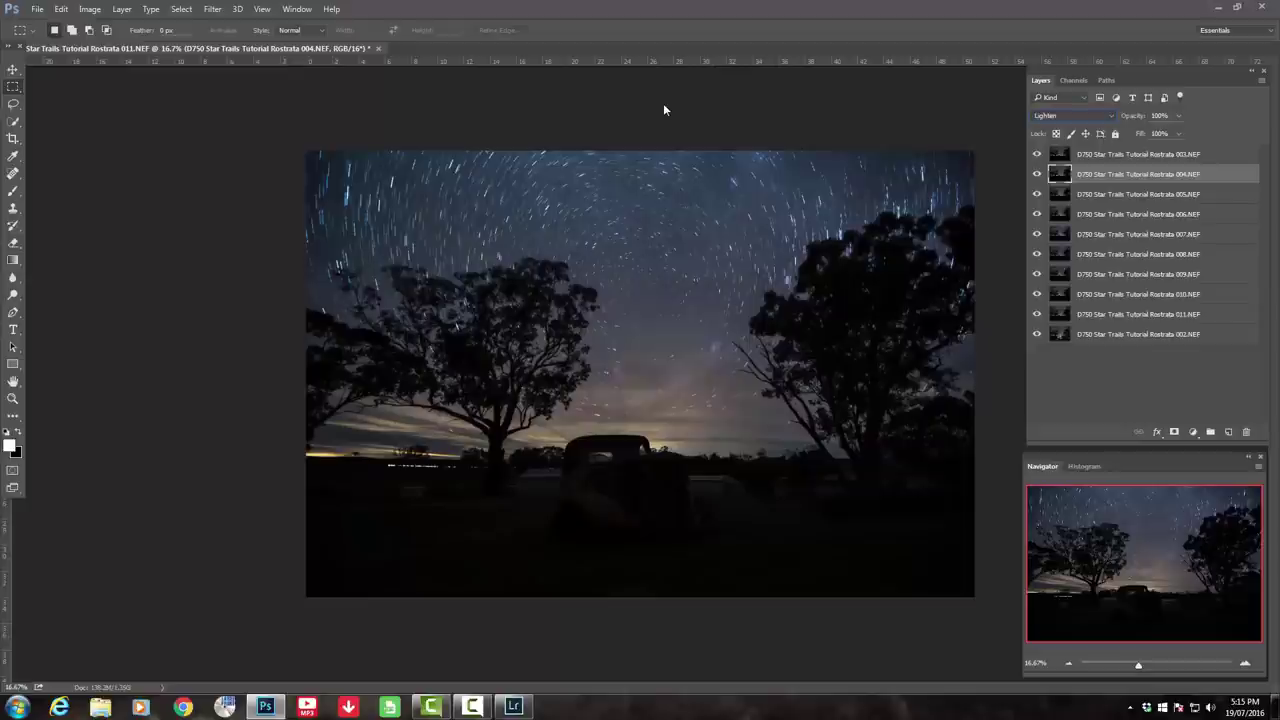
Set the blend mode of layer Rostrata 005 to Lighten.
key(alt+bracketleft)
key(alt+Down)
key(Down)
key(Down)
key(Down)
key(Down)
key(Down)
key(Down)
key(Down)
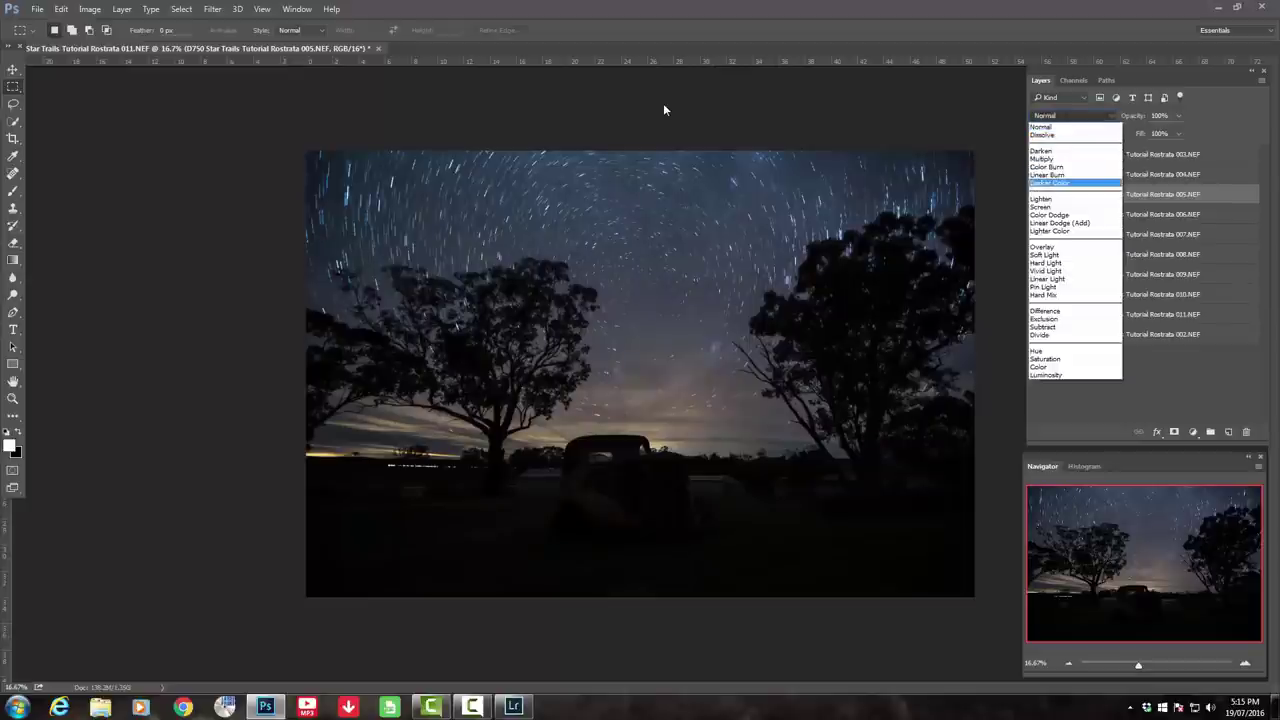
key(Return)
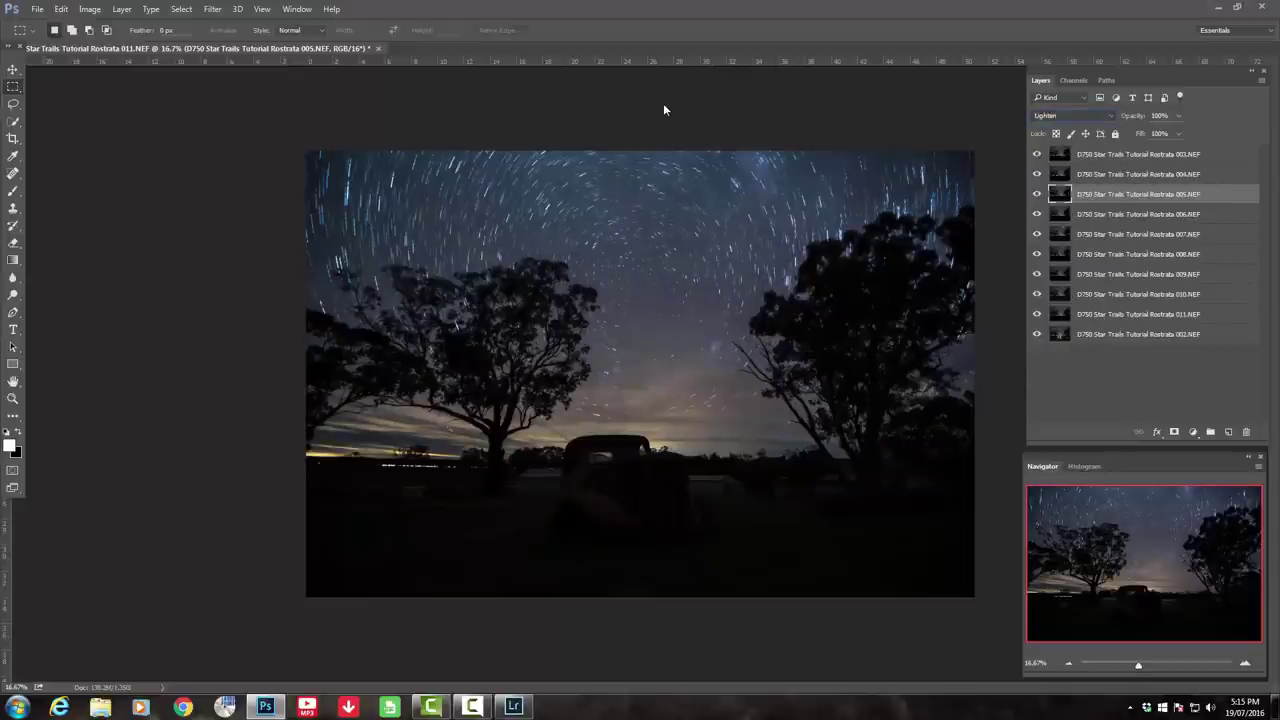
Set the blend mode of layer Rostrata 006 to Lighten.
key(alt+bracketleft)
key(alt+Down)
key(Down)
key(Down)
key(Down)
key(Down)
key(Down)
key(Down)
key(Down)
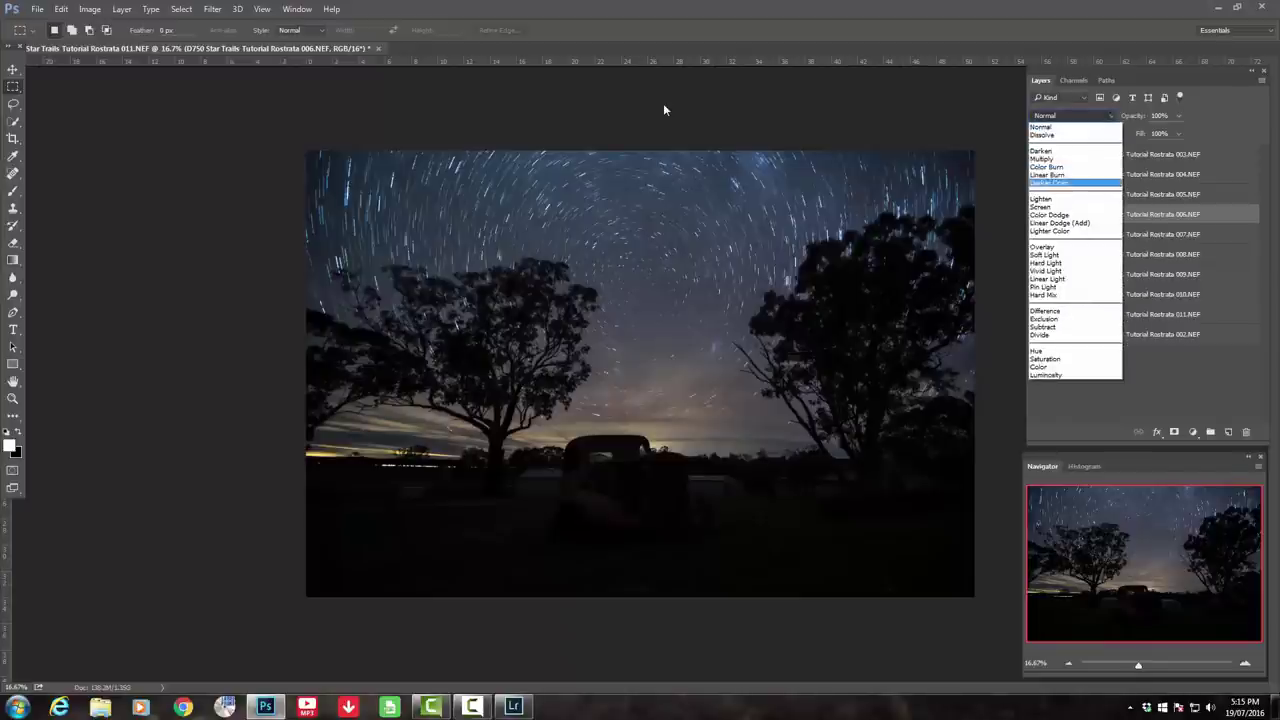
key(Return)
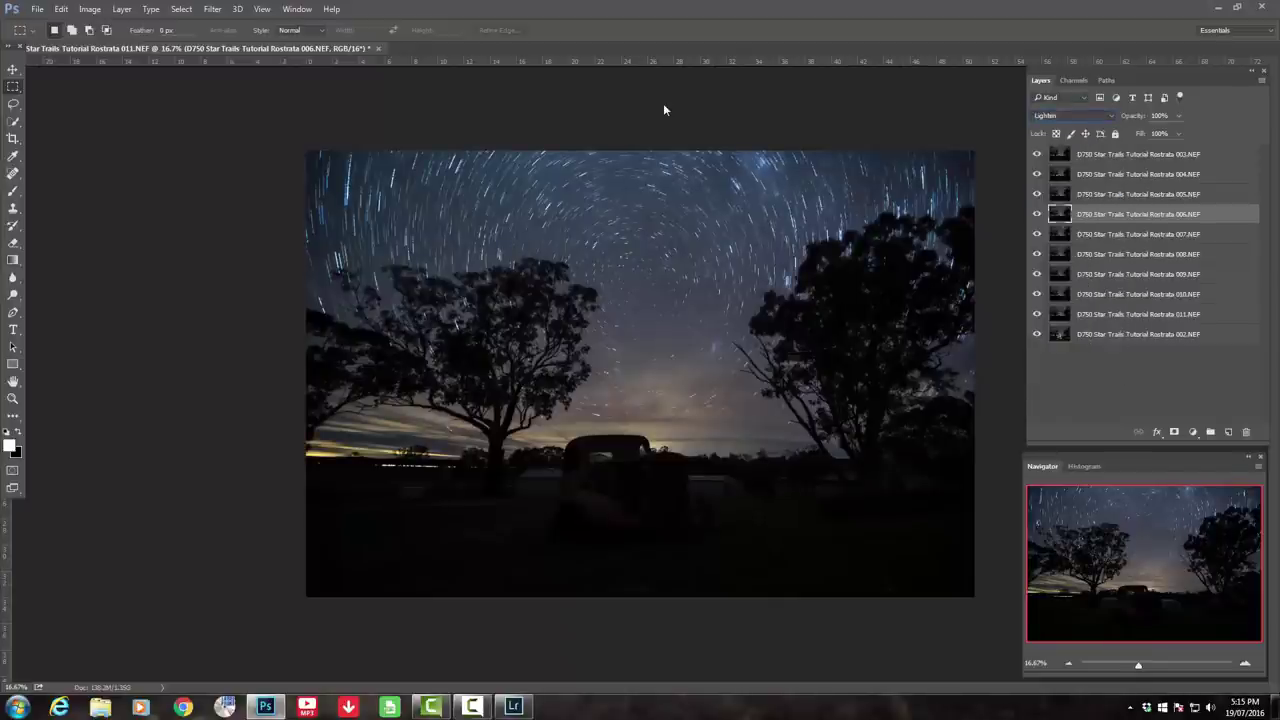
Set the blend mode of layer Rostrata 007 to Lighten.
key(alt+bracketleft)
key(alt+Down)
key(Down)
key(Down)
key(Down)
key(Down)
key(Down)
key(Down)
key(Down)
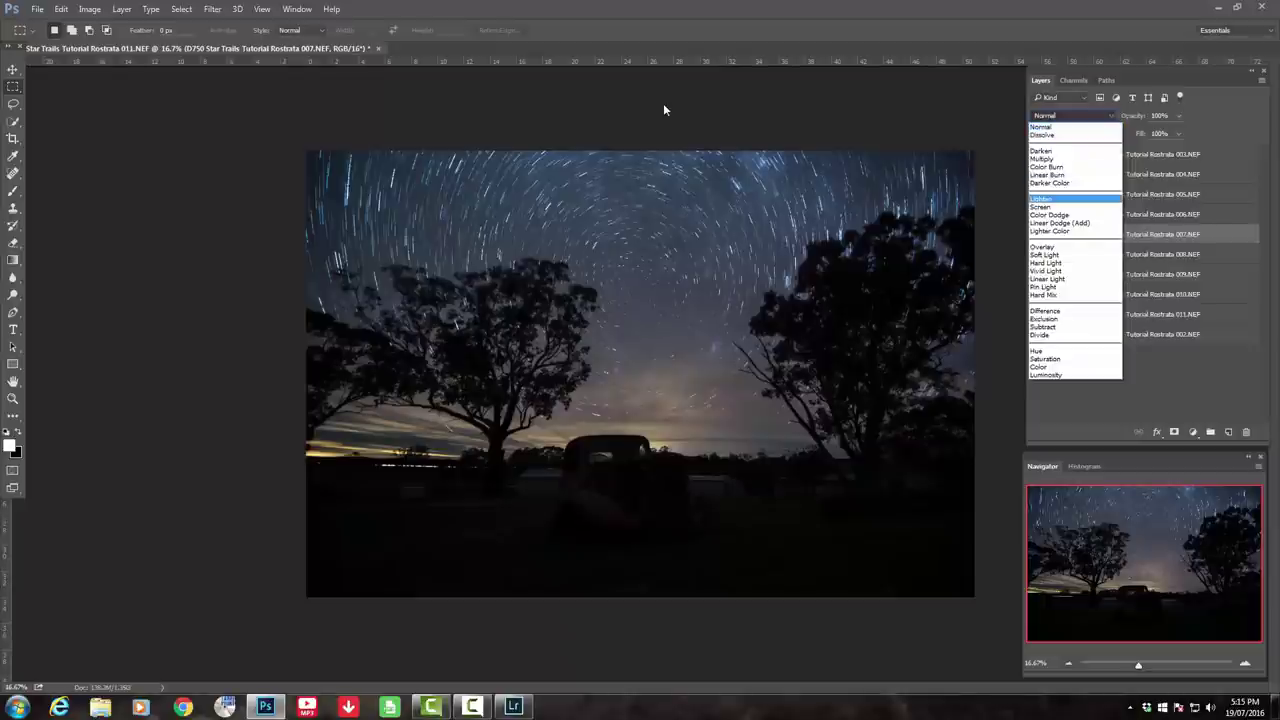
key(Return)
Set the blend mode of layer Rostrata 008 to Lighten.
key(alt+bracketleft)
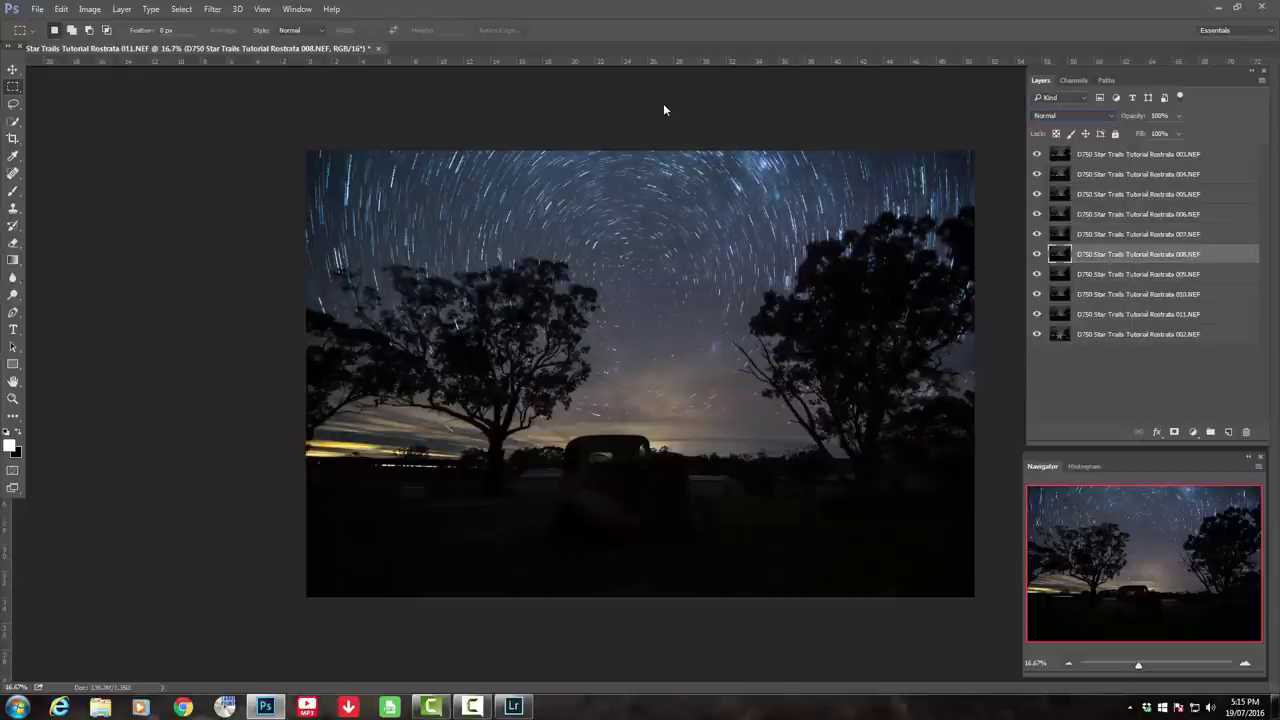
key(alt+Down)
key(Down)
key(Down)
key(Down)
key(Down)
key(Down)
key(Down)
key(Down)
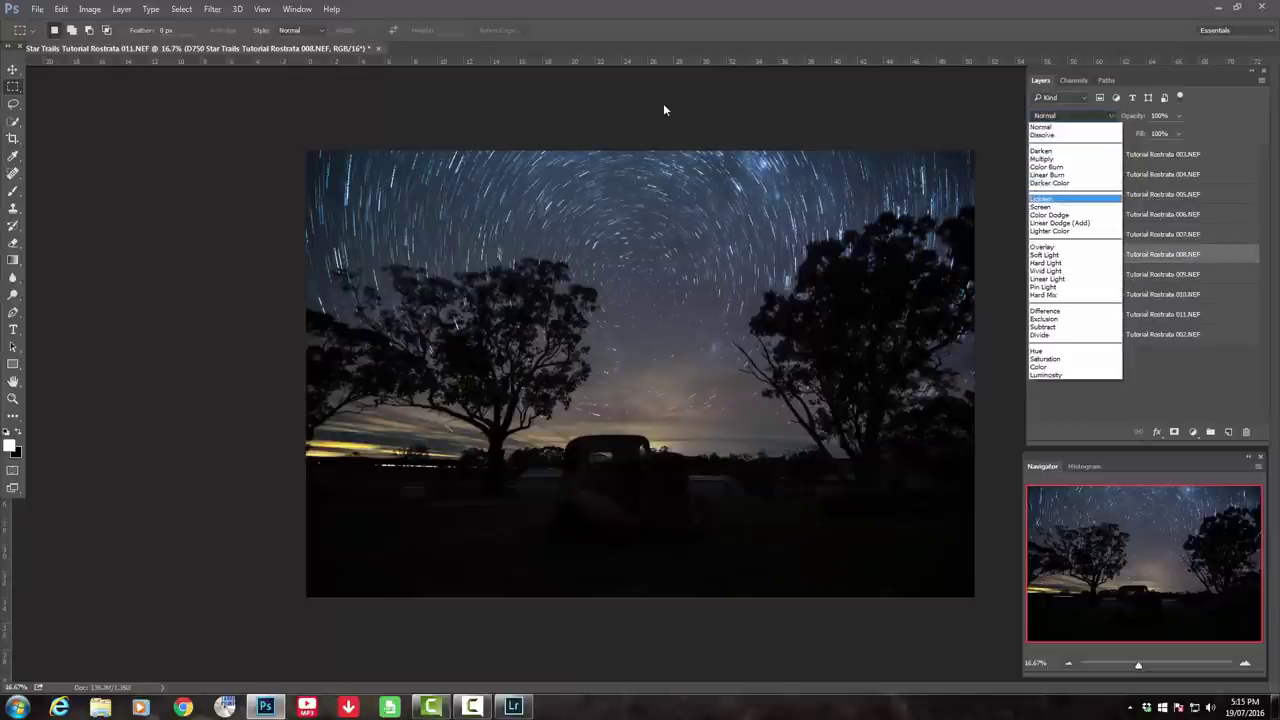
key(Return)
Set the blend mode of layer Rostrata 009 to Lighten.
key(alt+bracketleft)
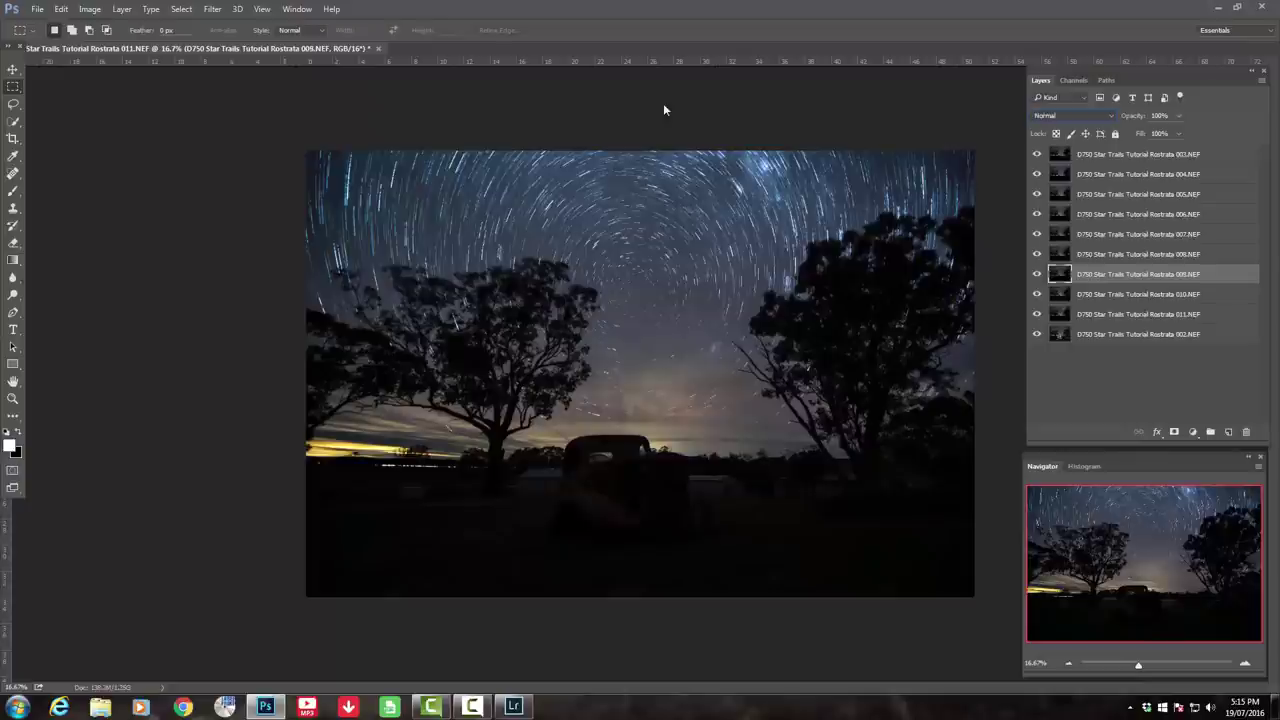
key(alt+Down)
key(Down)
key(Down)
key(Down)
key(Down)
key(Down)
key(Down)
key(Down)
key(Return)
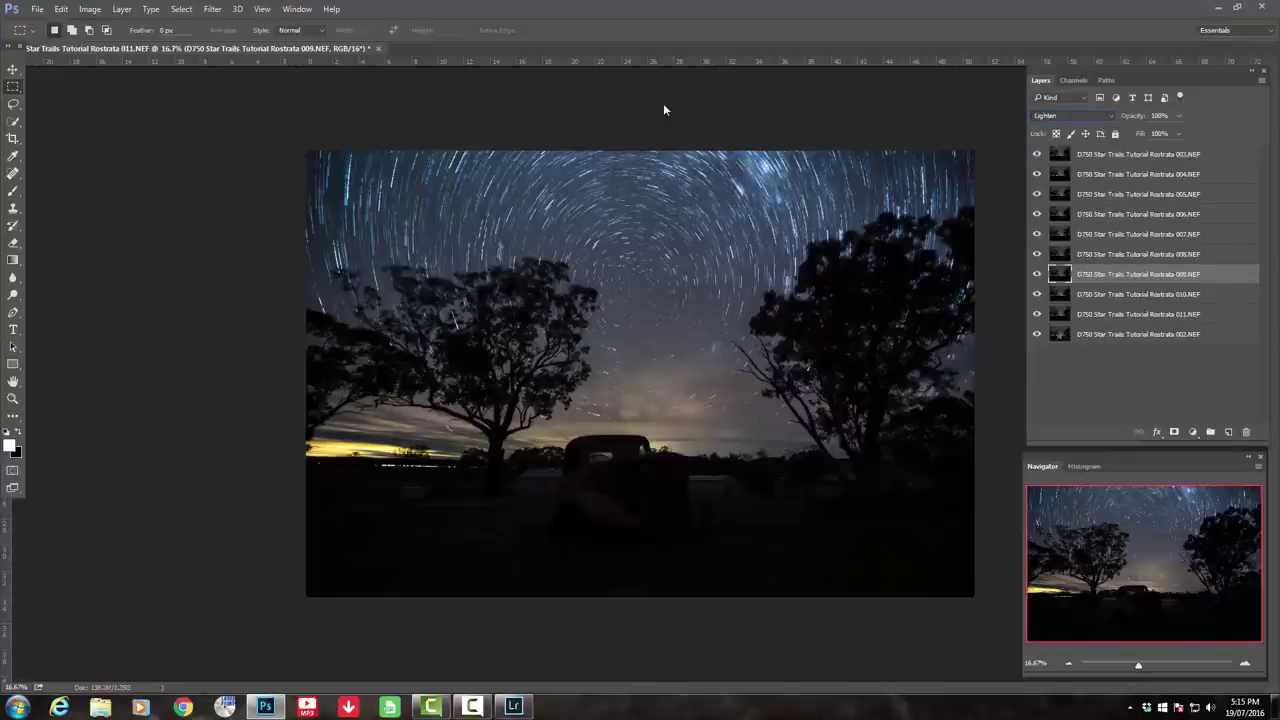
Set the blend mode of layer Rostrata 010 to Lighten.
key(alt+bracketleft)
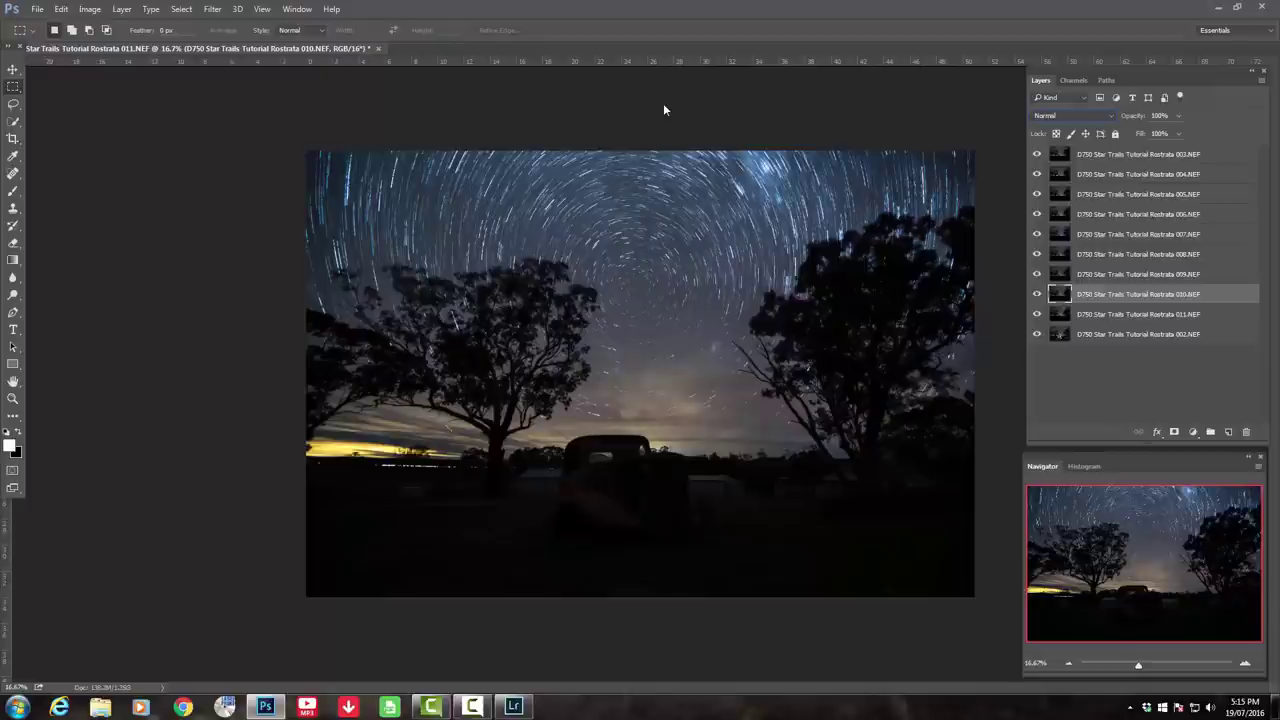
key(alt+Down)
key(Down)
key(Down)
key(Down)
key(Down)
key(Down)
key(Down)
key(Down)
key(Return)
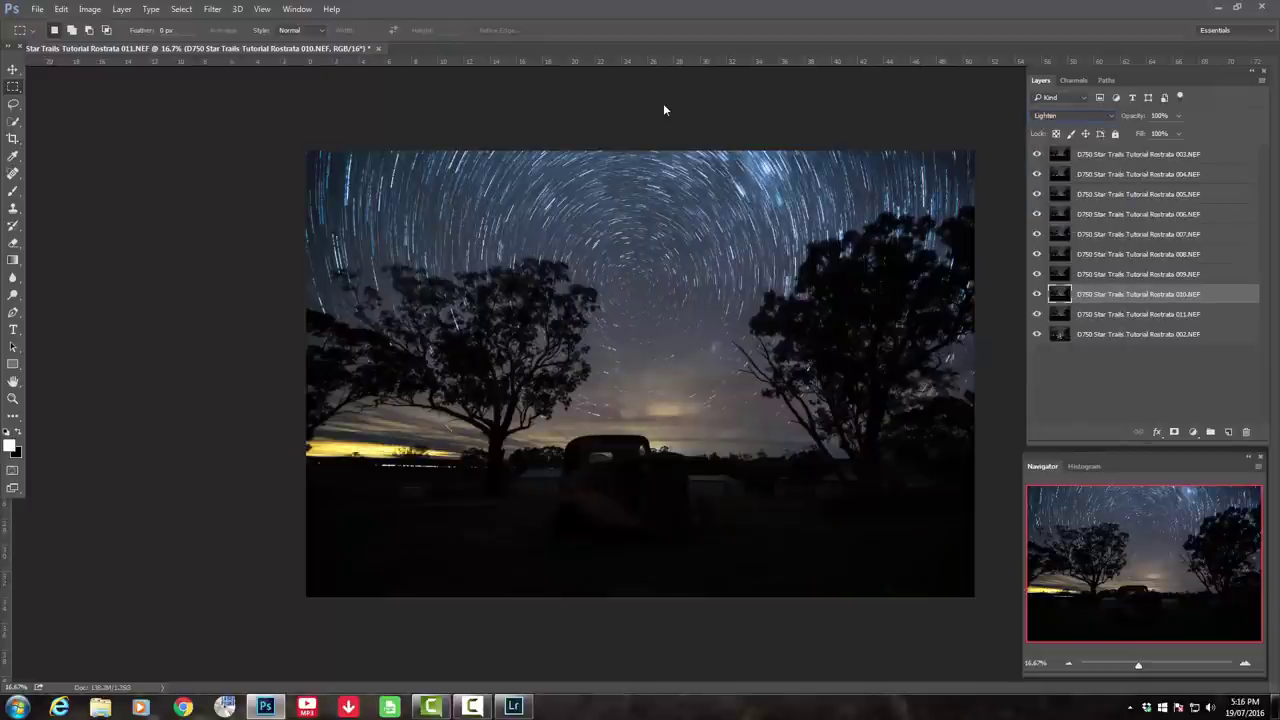
Set the blend mode of layer Rostrata 011 to Lighten.
key(alt+bracketleft)
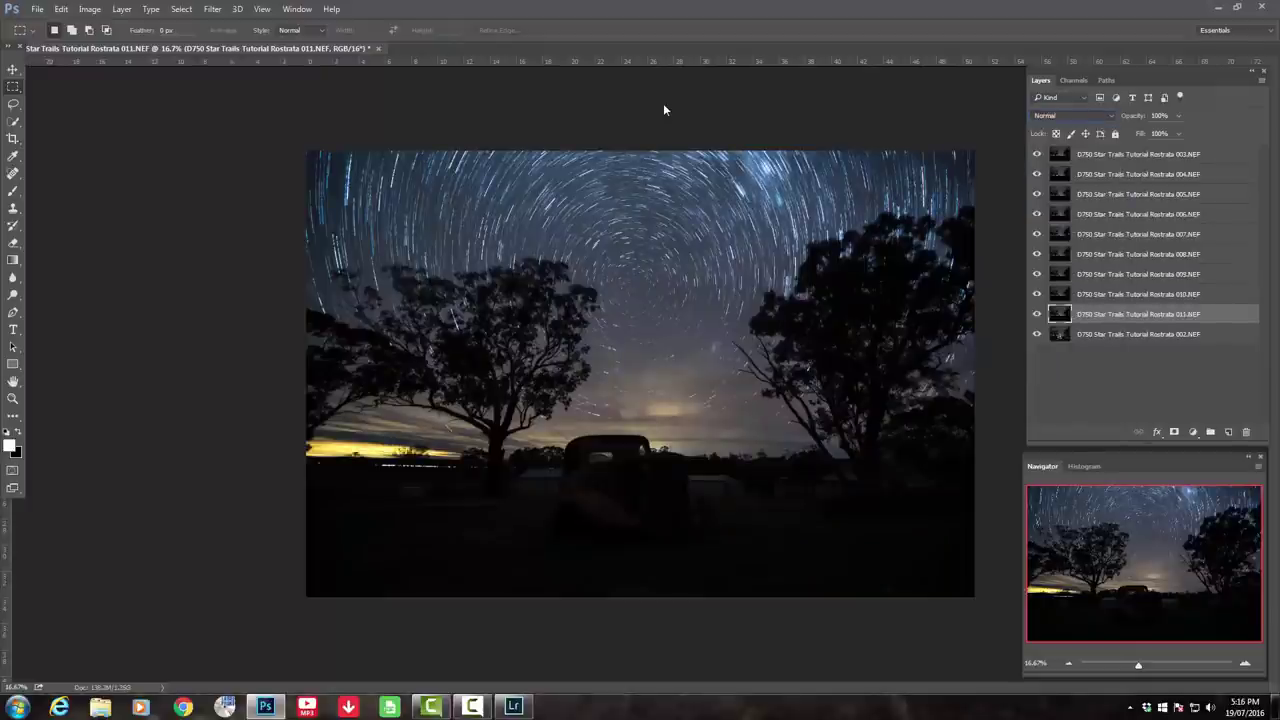
key(alt+Down)
key(Down)
key(Down)
key(Down)
key(Down)
key(Down)
key(Down)
key(Down)
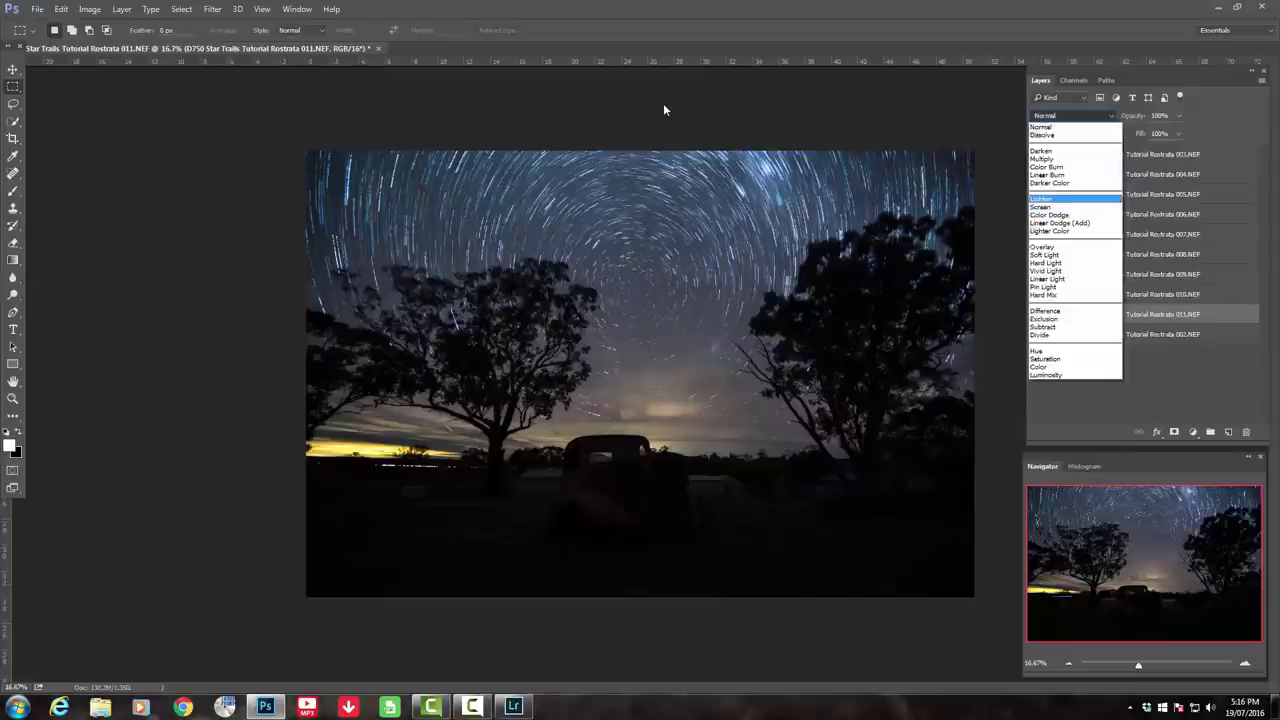
key(Return)
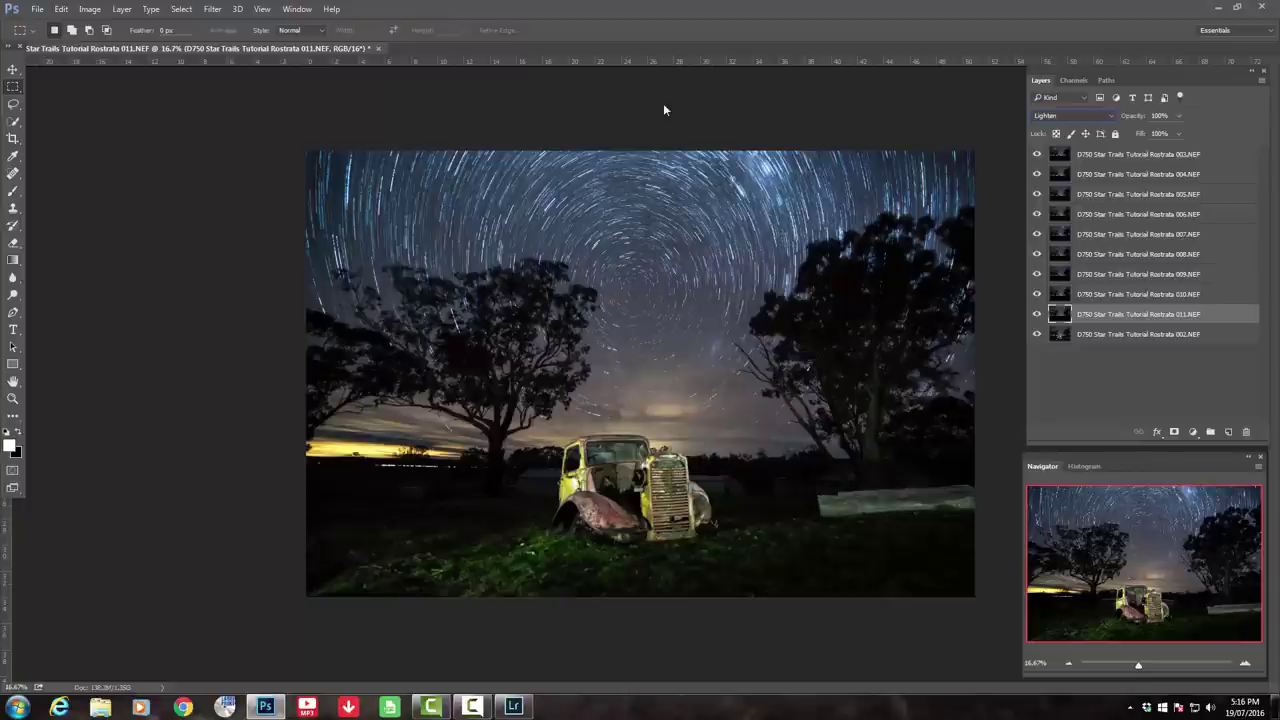
Examine the blended star trails and the truck up close, then the whole composite.
key(ctrl+plus)
key(ctrl+plus)
key(ctrl+plus)
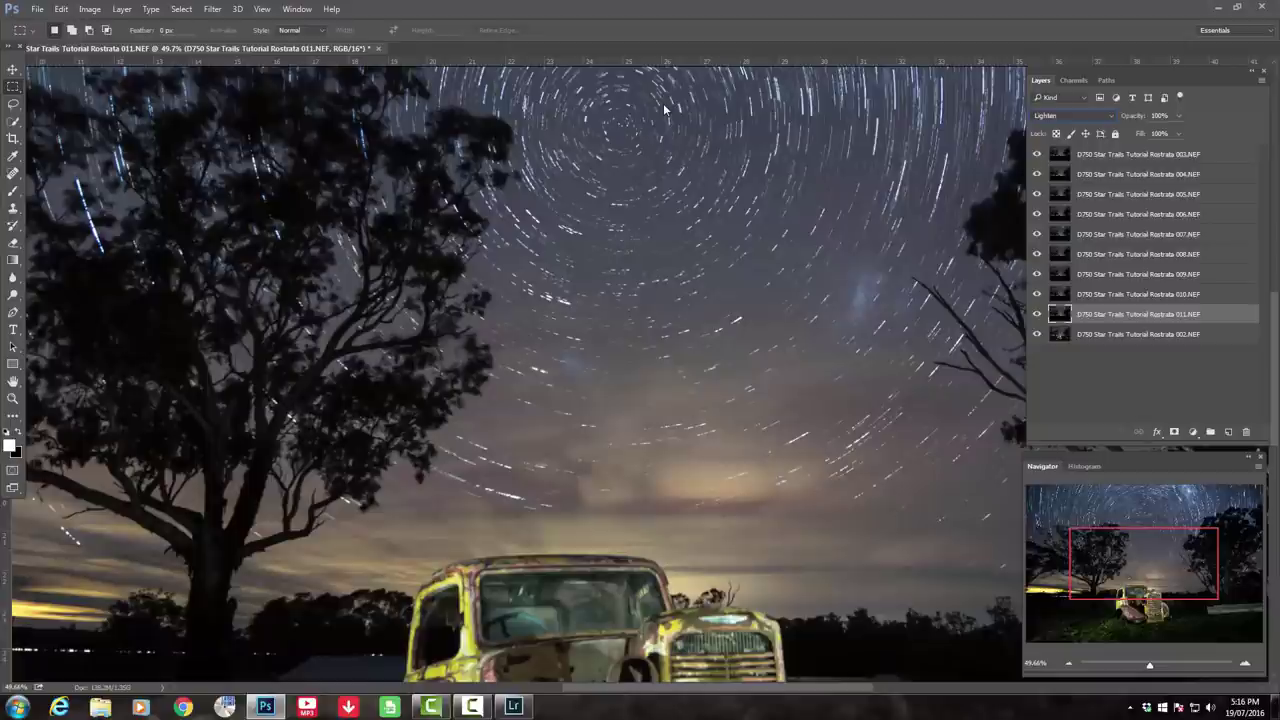
scroll(663, 108, down, 5)
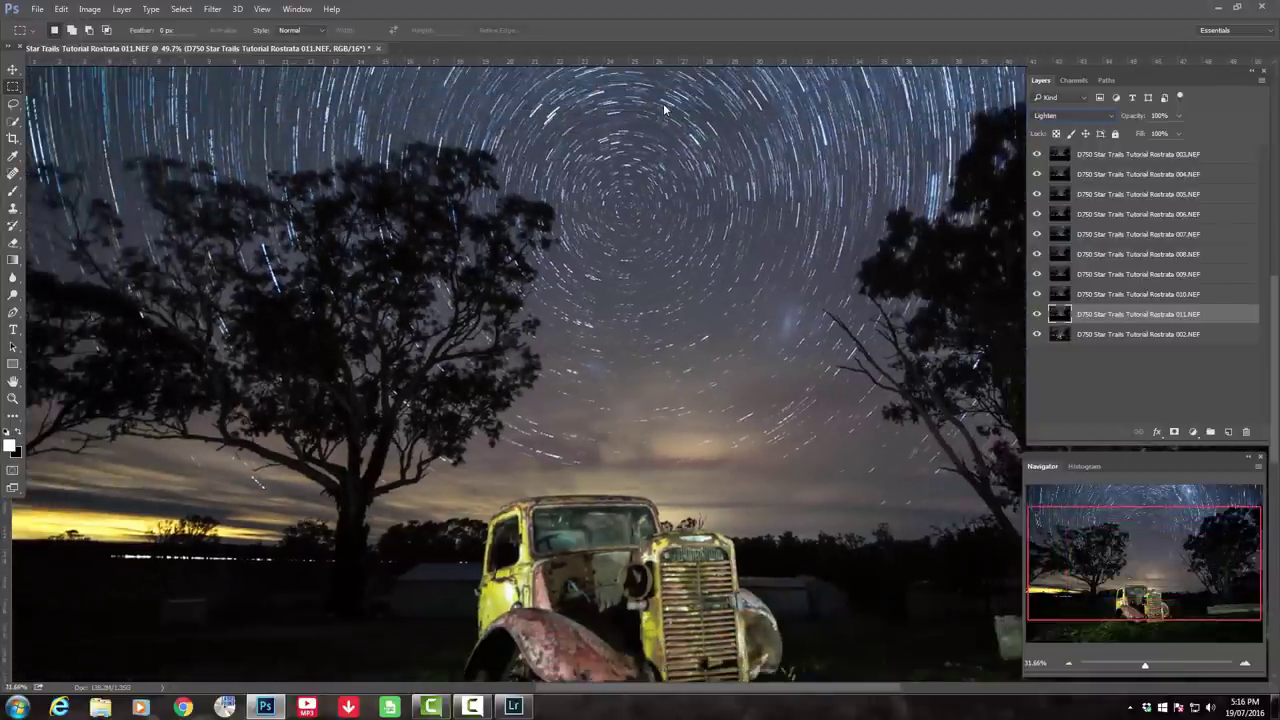
scroll(663, 108, down, 1)
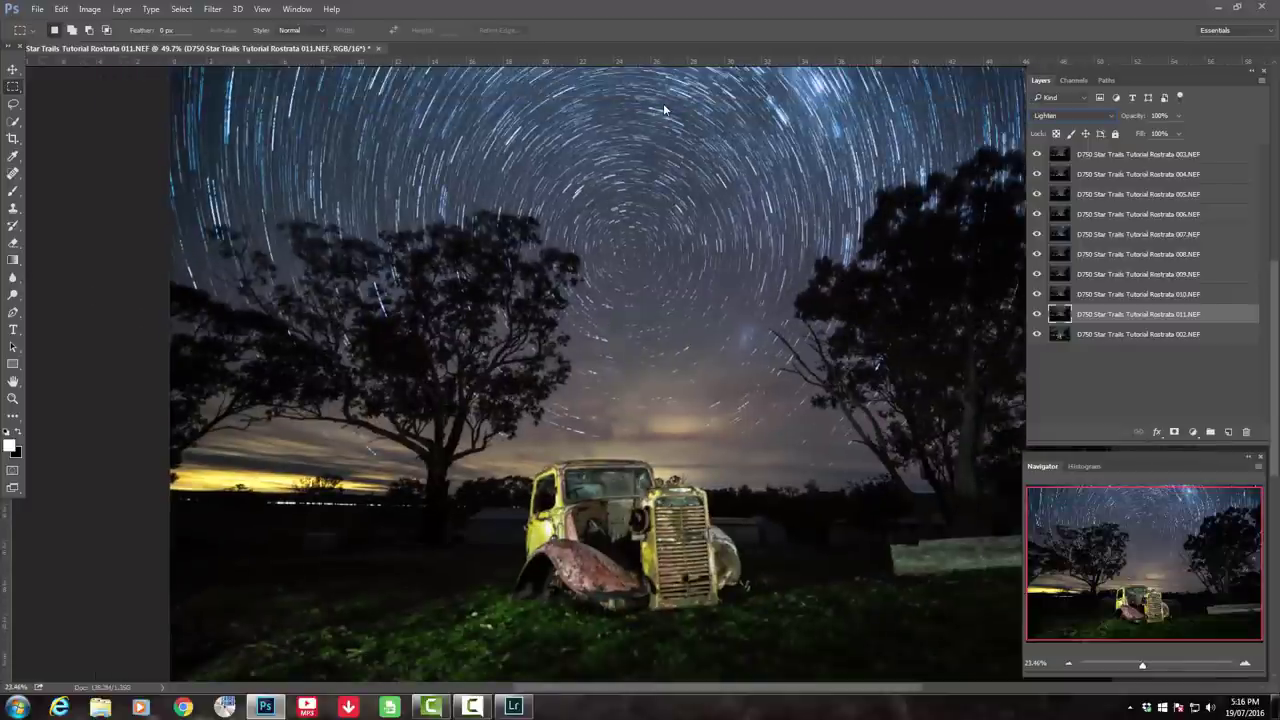
scroll(663, 108, down, 1)
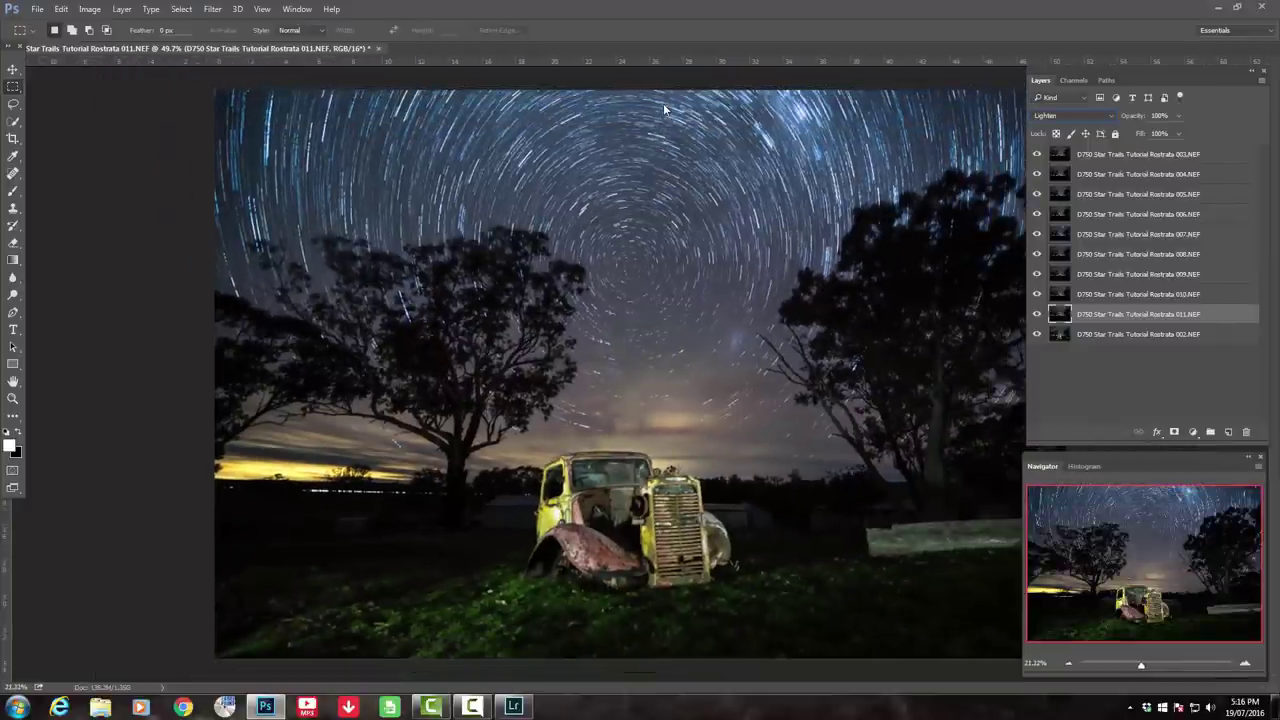
scroll(663, 108, down, 1)
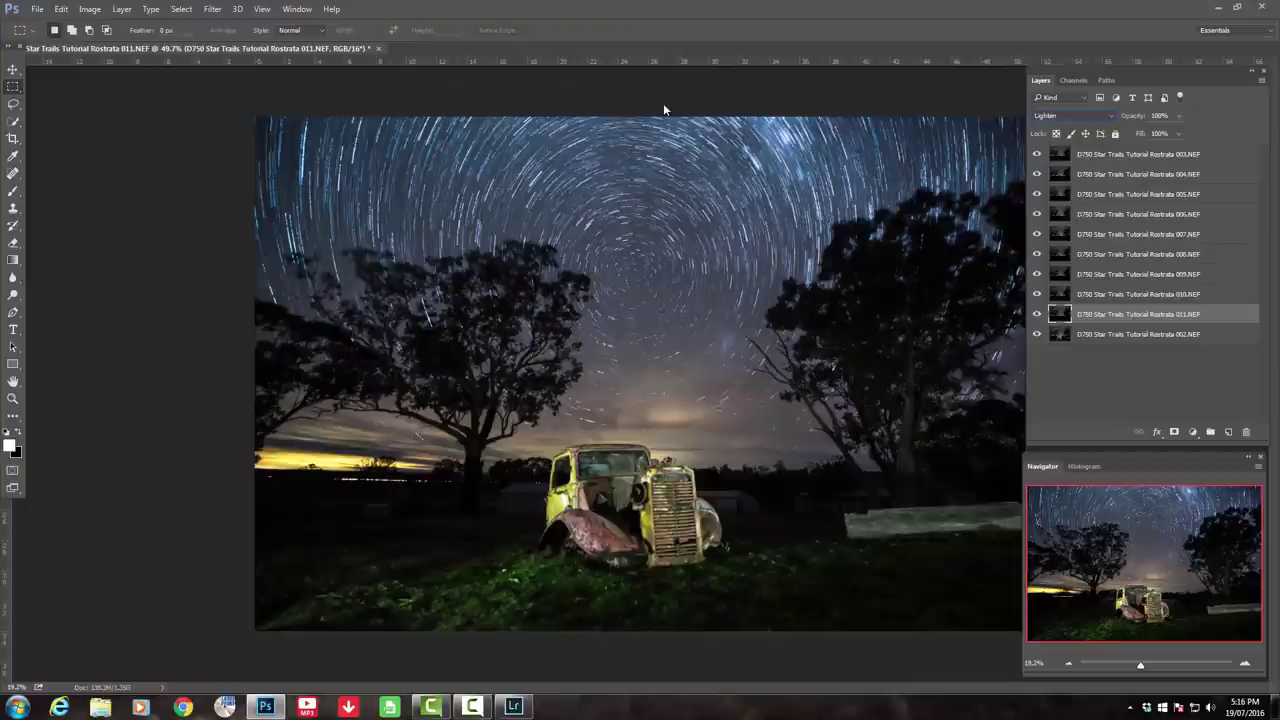
scroll(663, 108, down, 1)
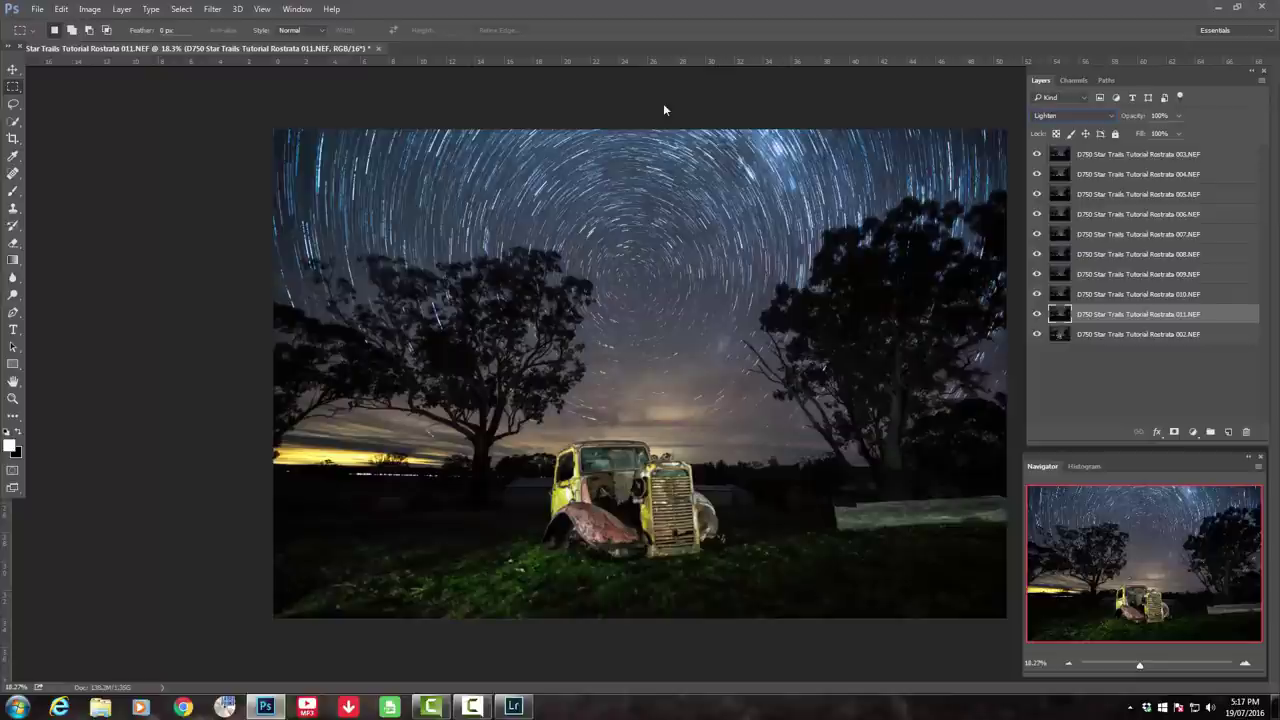
Hide layers Rostrata 003 to 005 and select layer Rostrata 006 for retouching with the Clone Stamp.
key(alt+bracketleft)
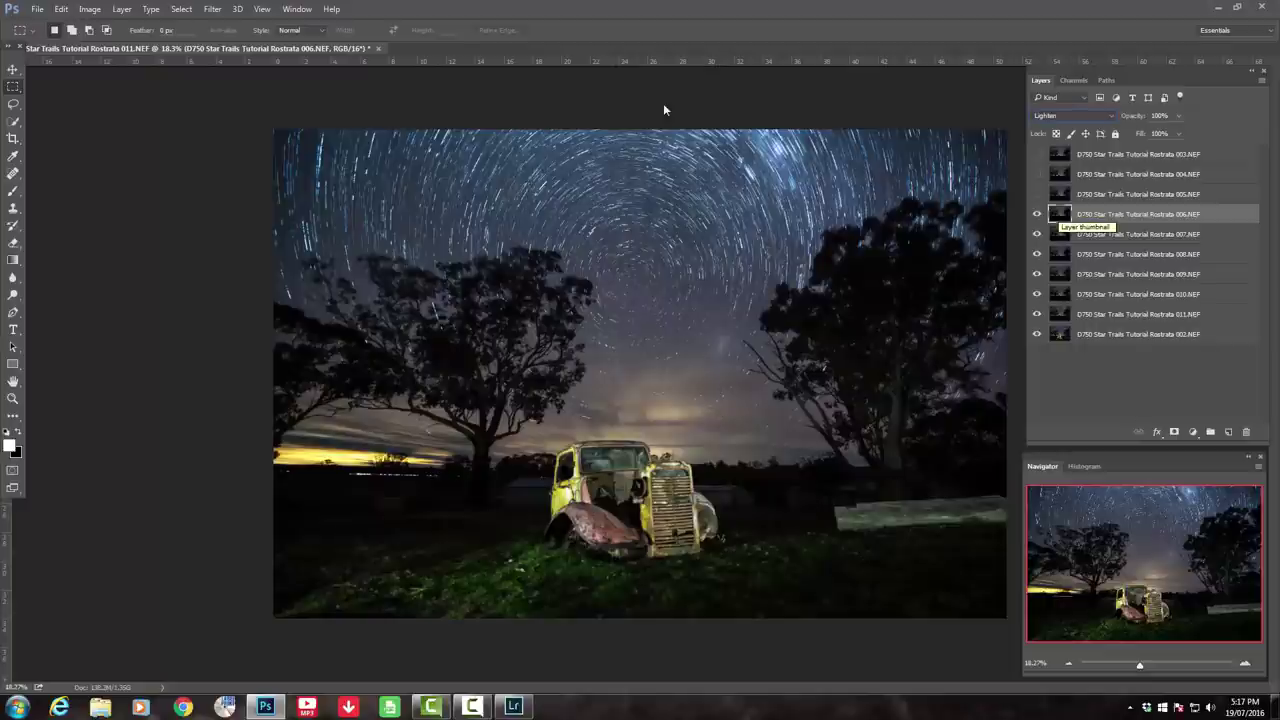
key(s)
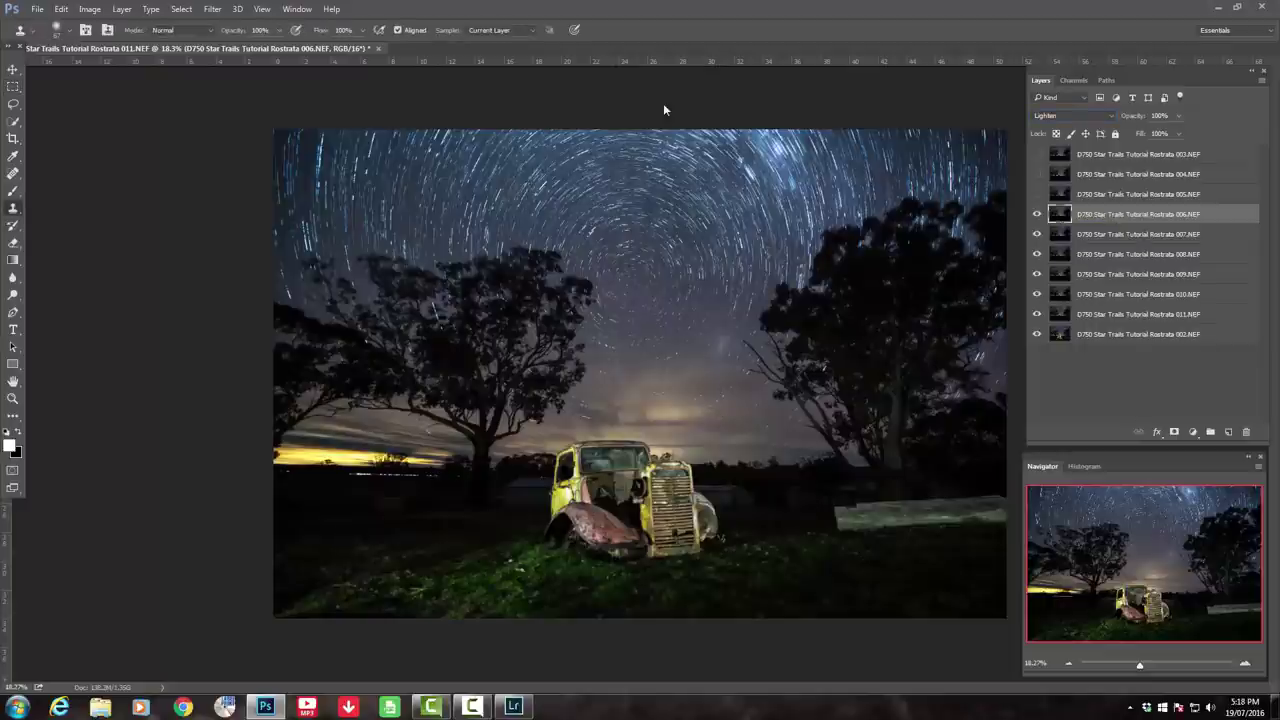
key(ctrl+plus)
key(ctrl+plus)
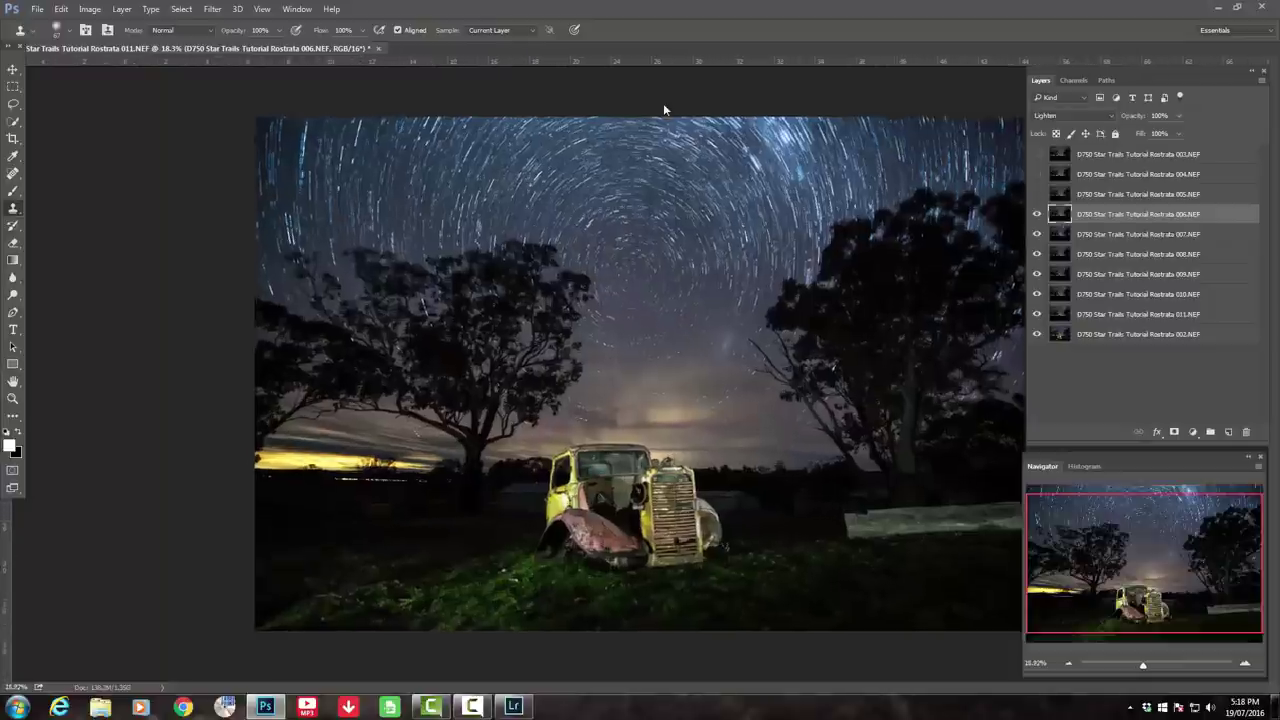
scroll(664, 109, down, 2)
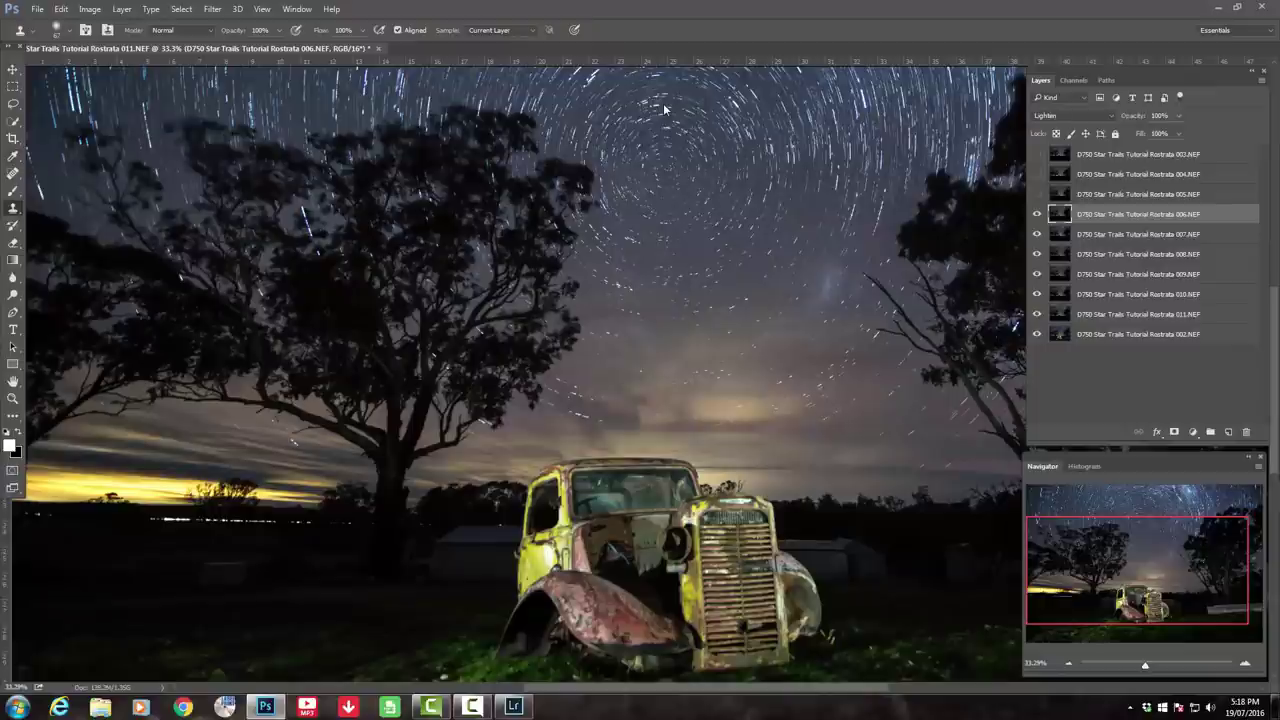
Set the Clone Stamp brush to 136 px and clone out the row of lights along the horizon on layer Rostrata 006.
key(bracketright)
key(bracketright)
key(bracketright)
key(bracketright)
key(bracketright)
key(bracketright)
key(bracketright)
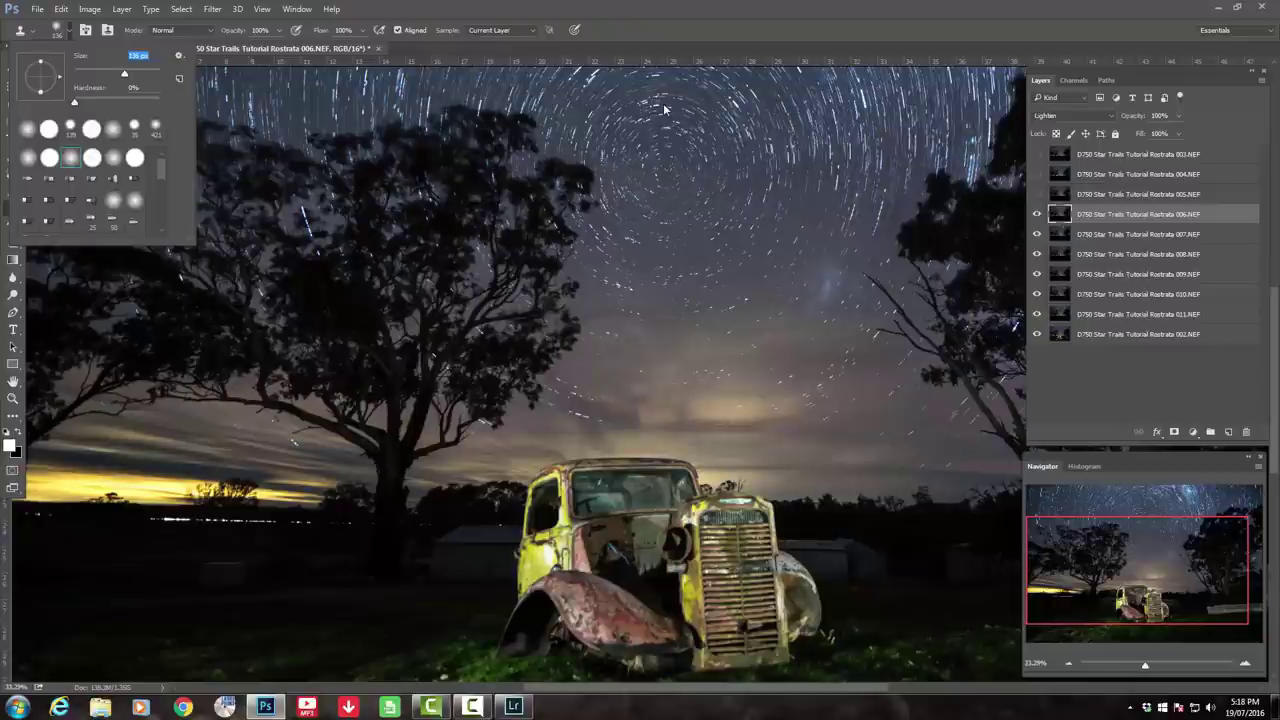
key(Return)
drag(166, 546, 344, 553)
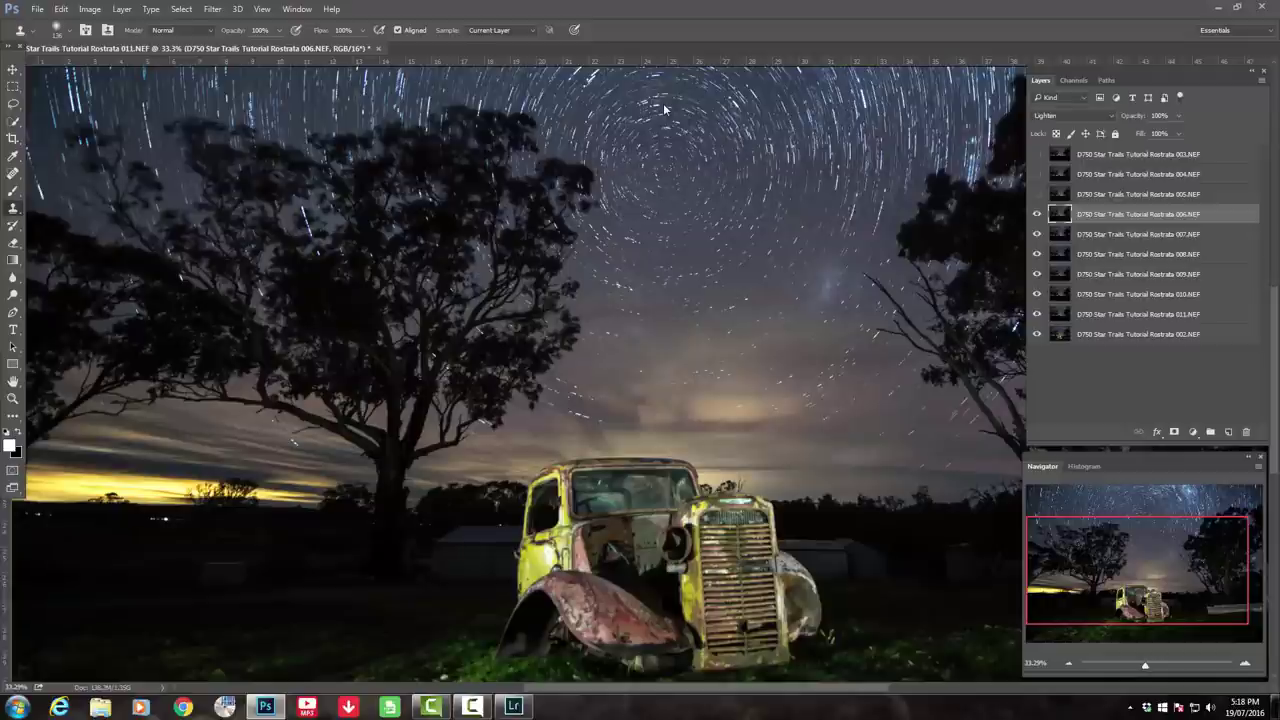
scroll(663, 108, down, 5)
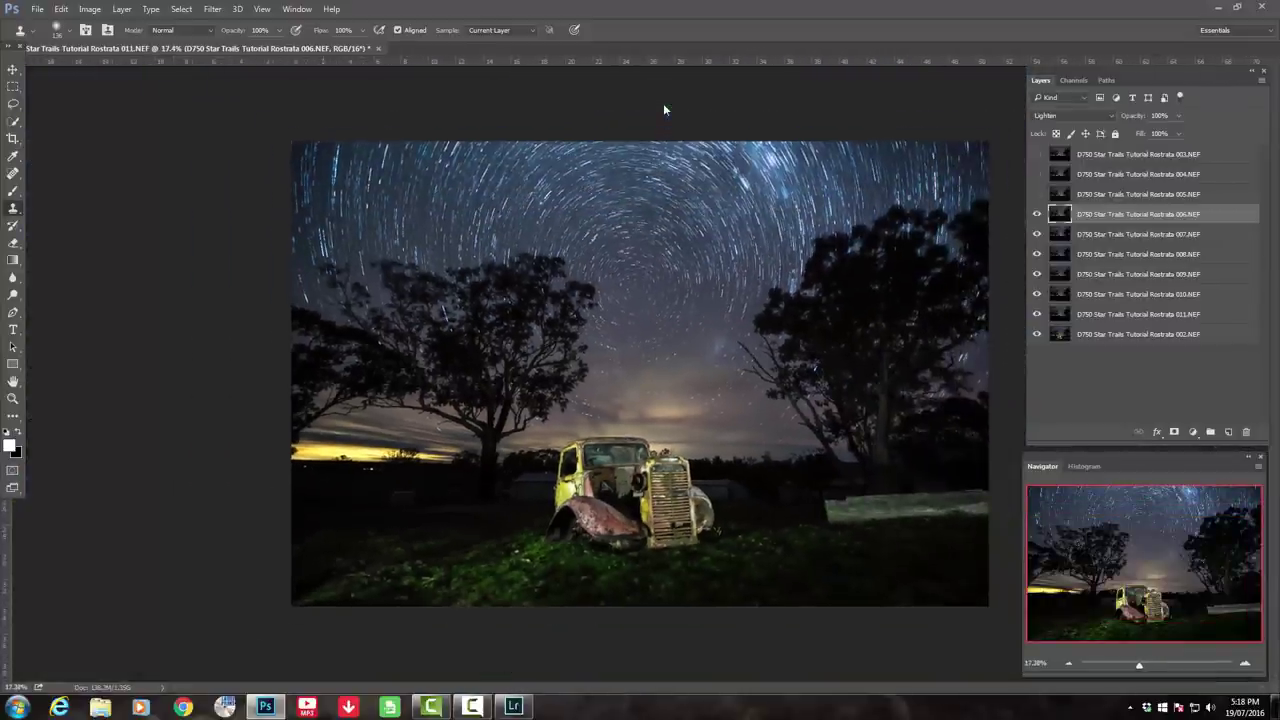
Hide layers Rostrata 006 to 011 and select the base layer Rostrata 002 to review it on its own.
key(ctrl+comma)
key(ctrl+comma)
key(ctrl+comma)
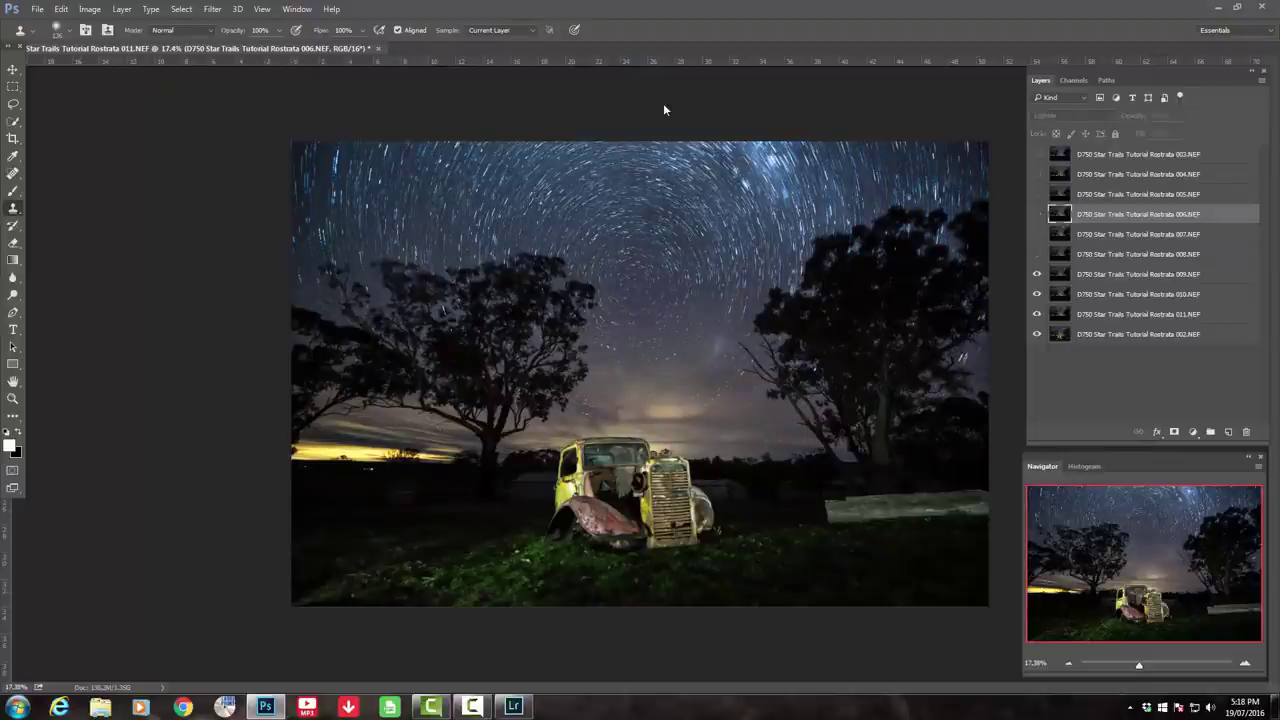
key(ctrl+comma)
key(ctrl+comma)
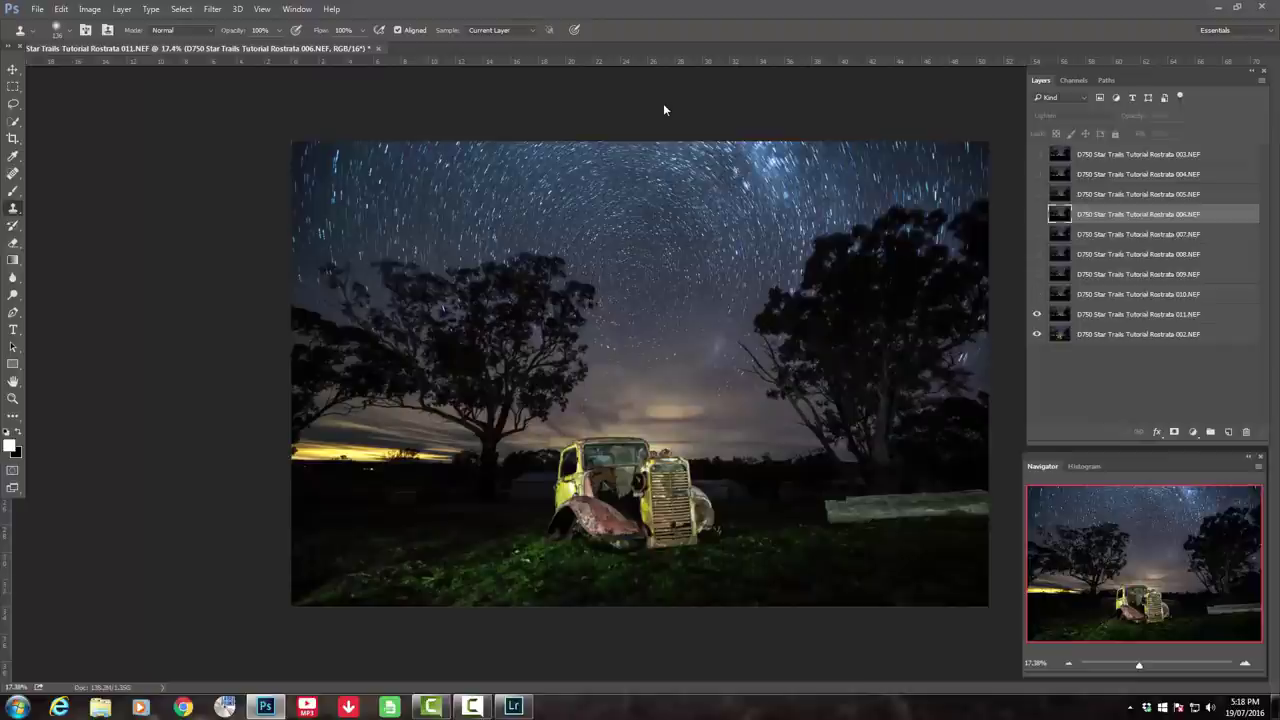
key(ctrl+comma)
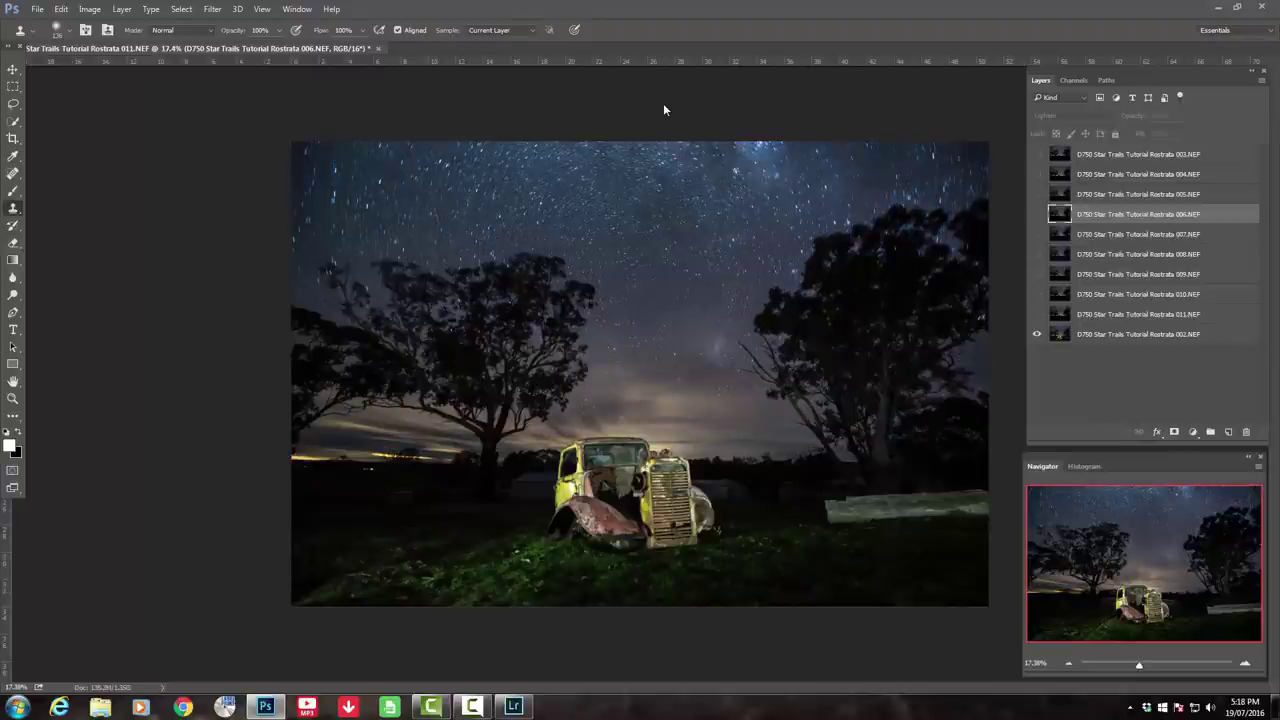
key(alt+comma)
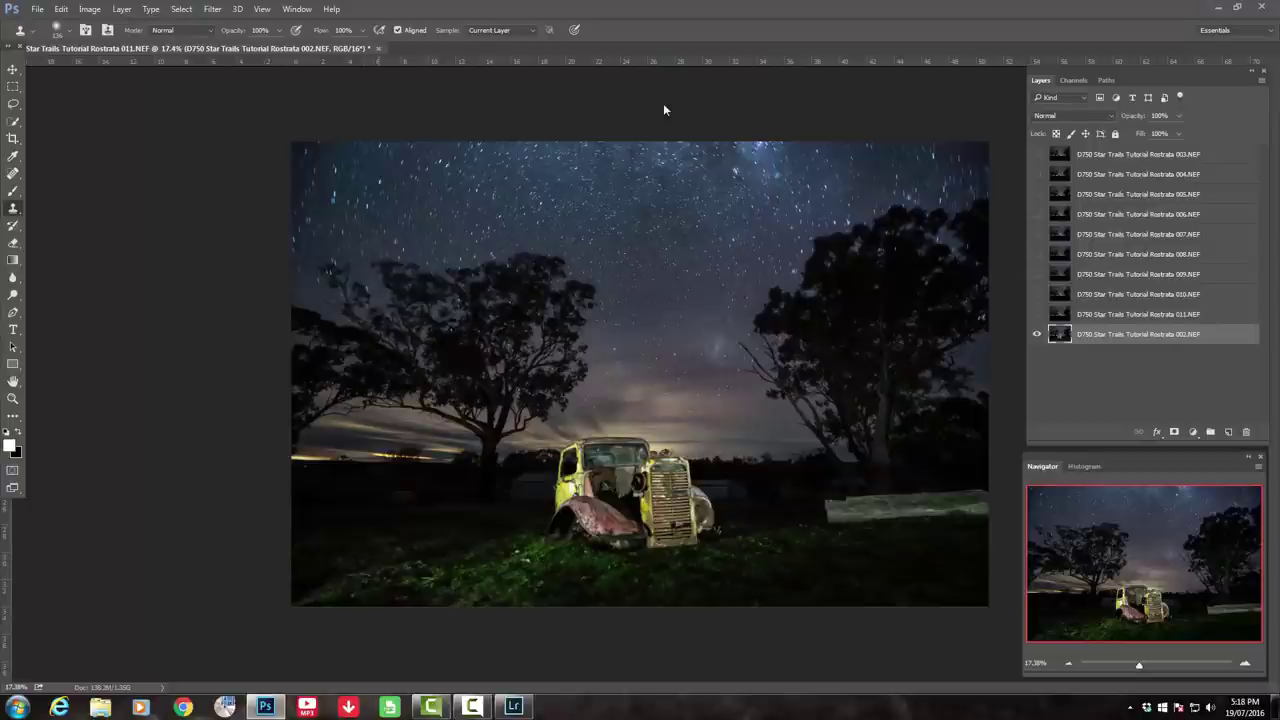
Show all layers again and clone out the row of horizon lights beside the tree on layer Rostrata 003.
key(v)
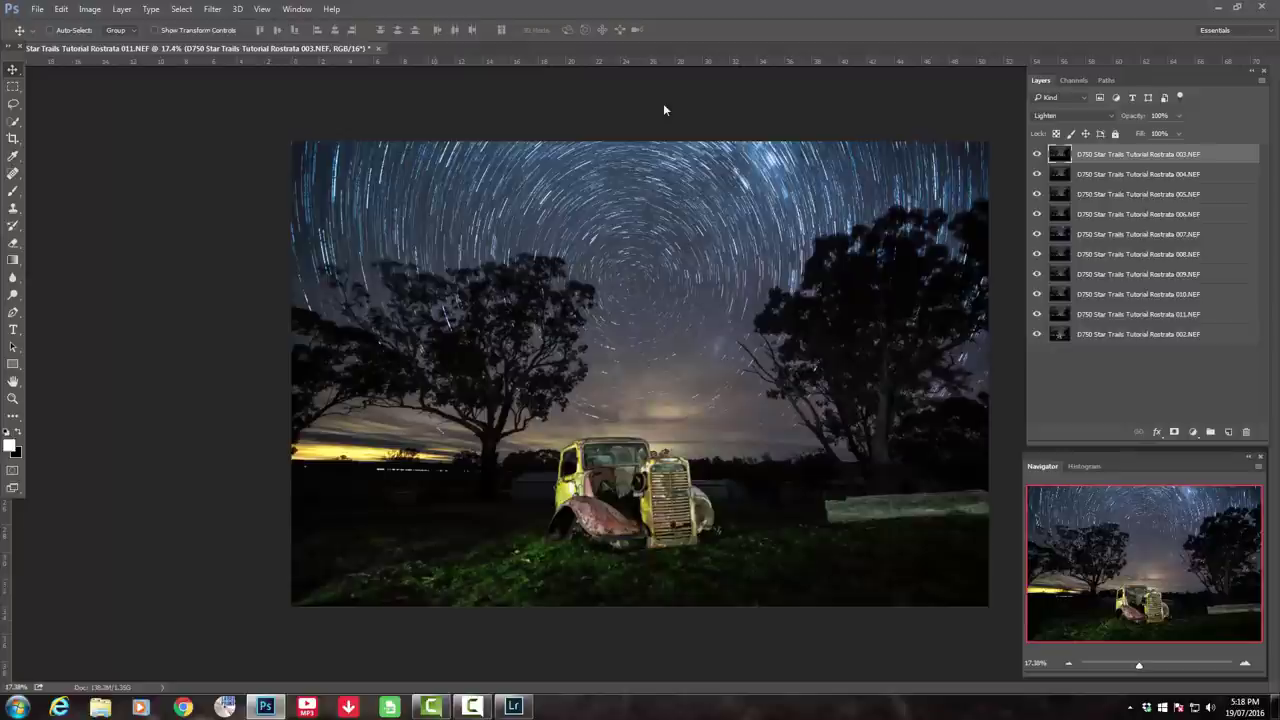
key(ctrl+plus)
key(ctrl+plus)
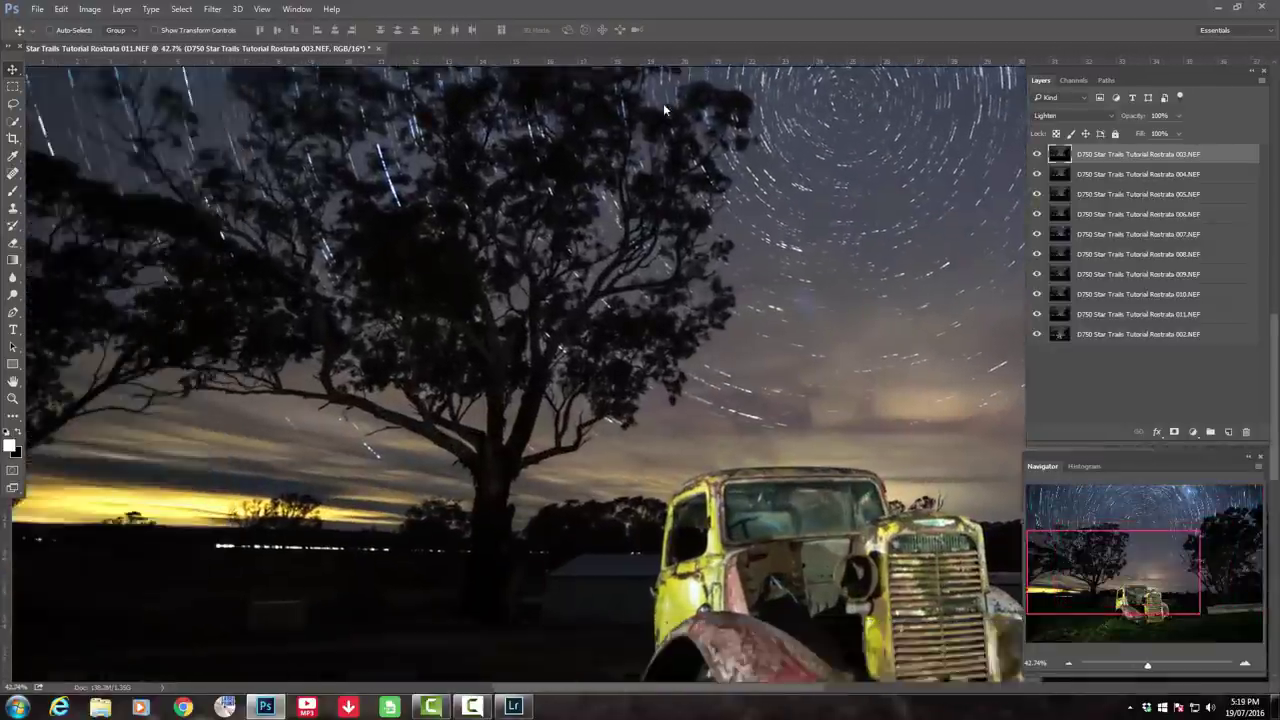
scroll(664, 110, down, 2)
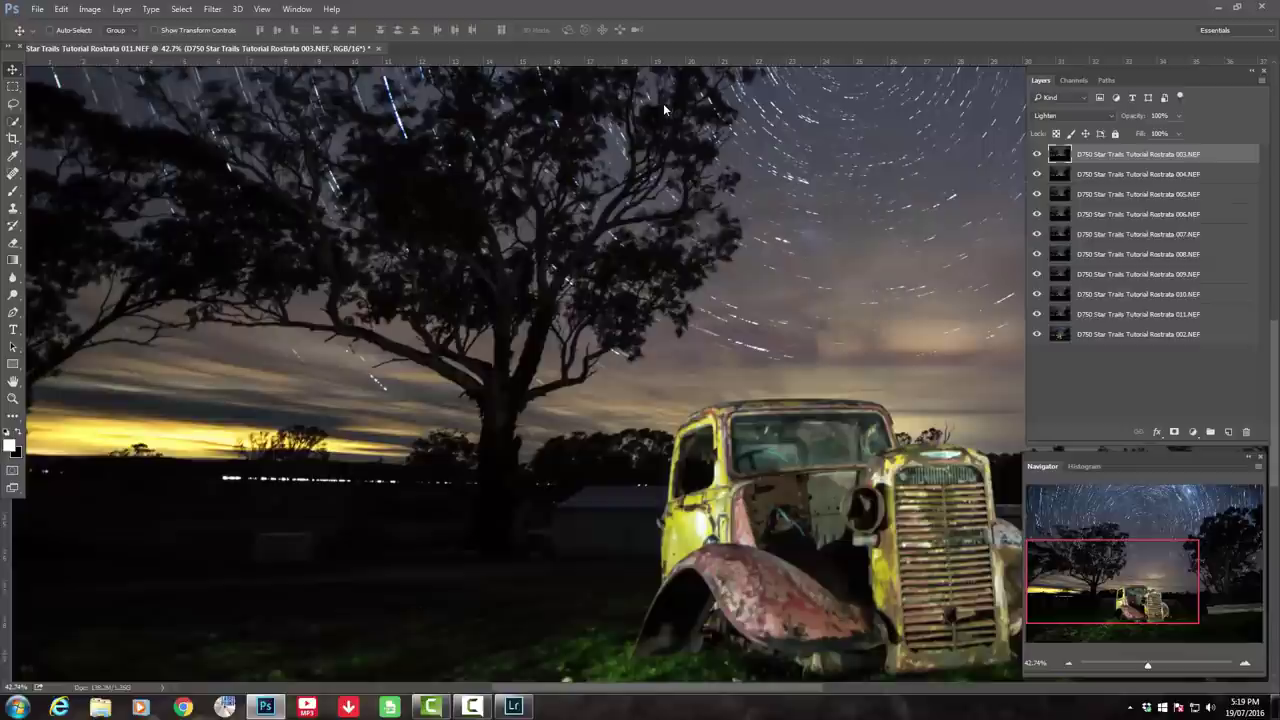
key(s)
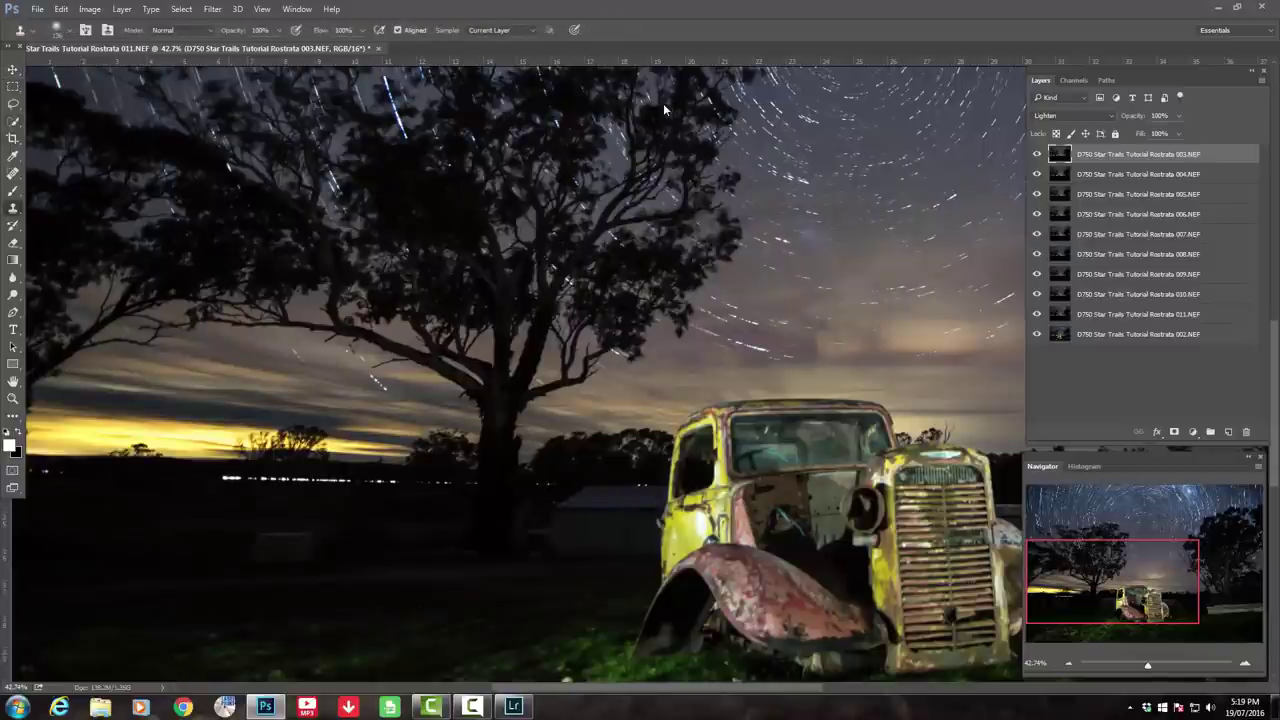
drag(222, 479, 386, 480)
scroll(664, 110, down, 5)
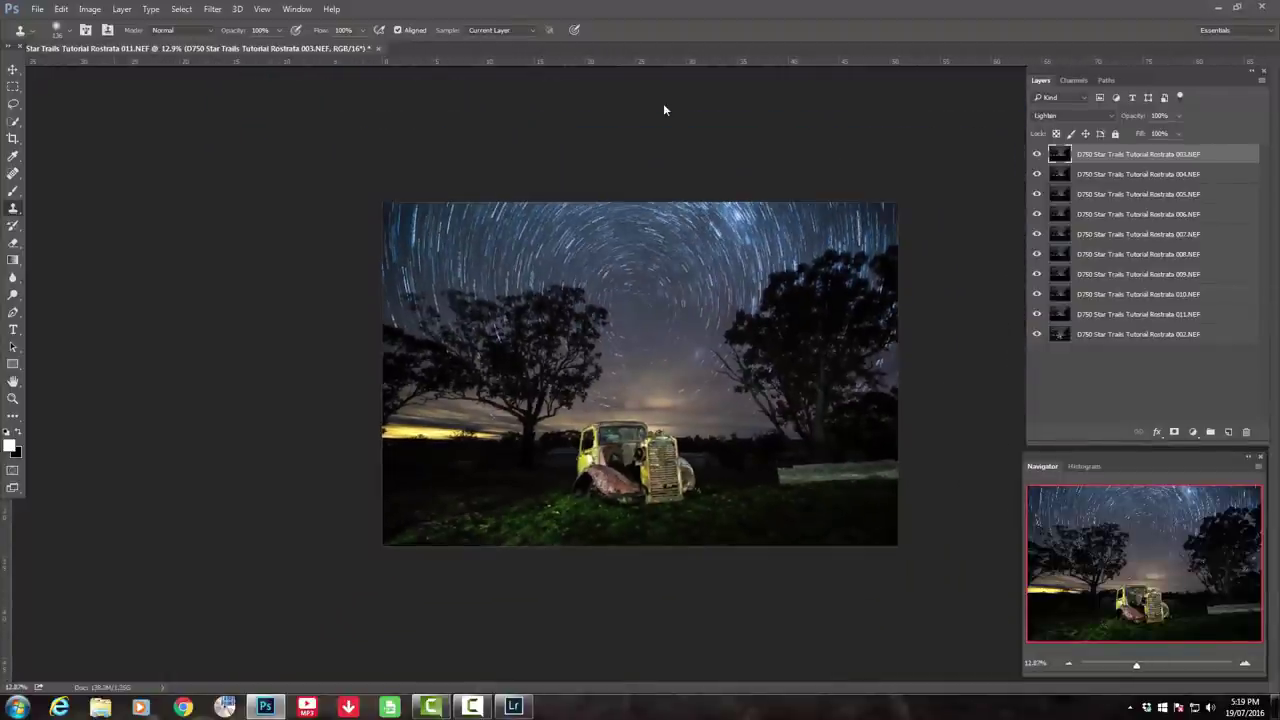
Quit Photoshop and save the changes to the layered star trail document.
key(v)
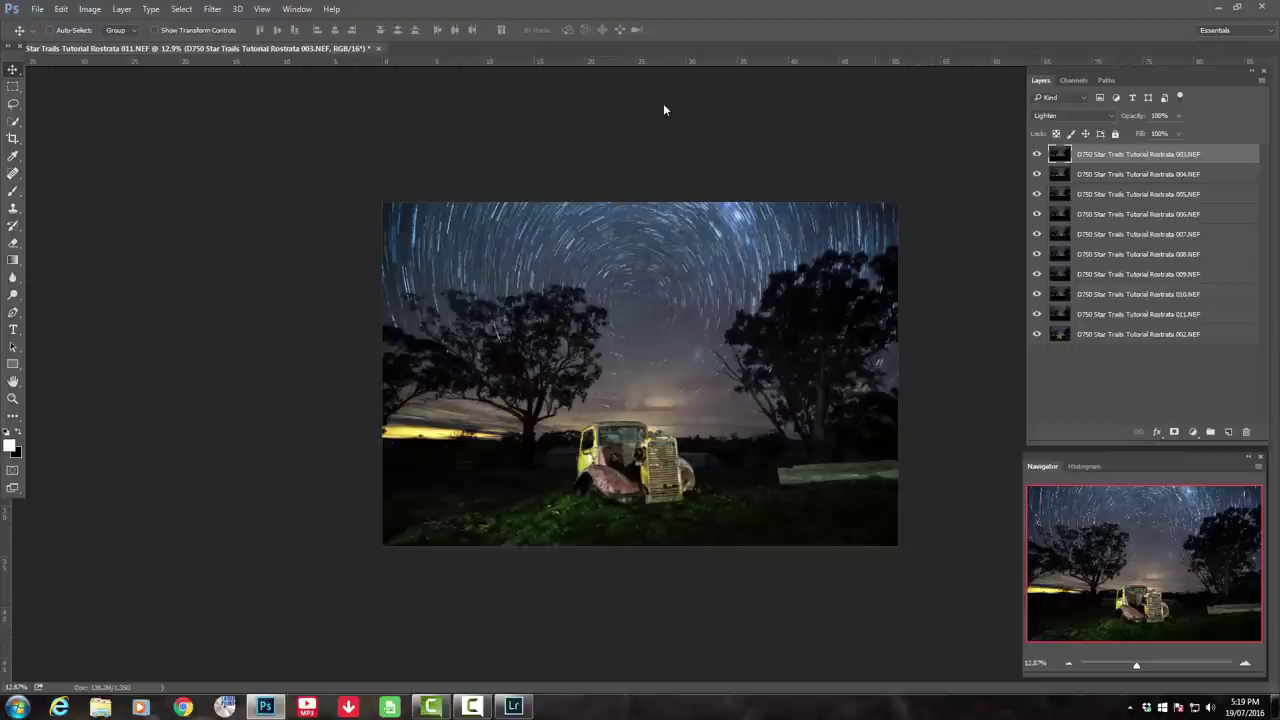
key(ctrl+q)
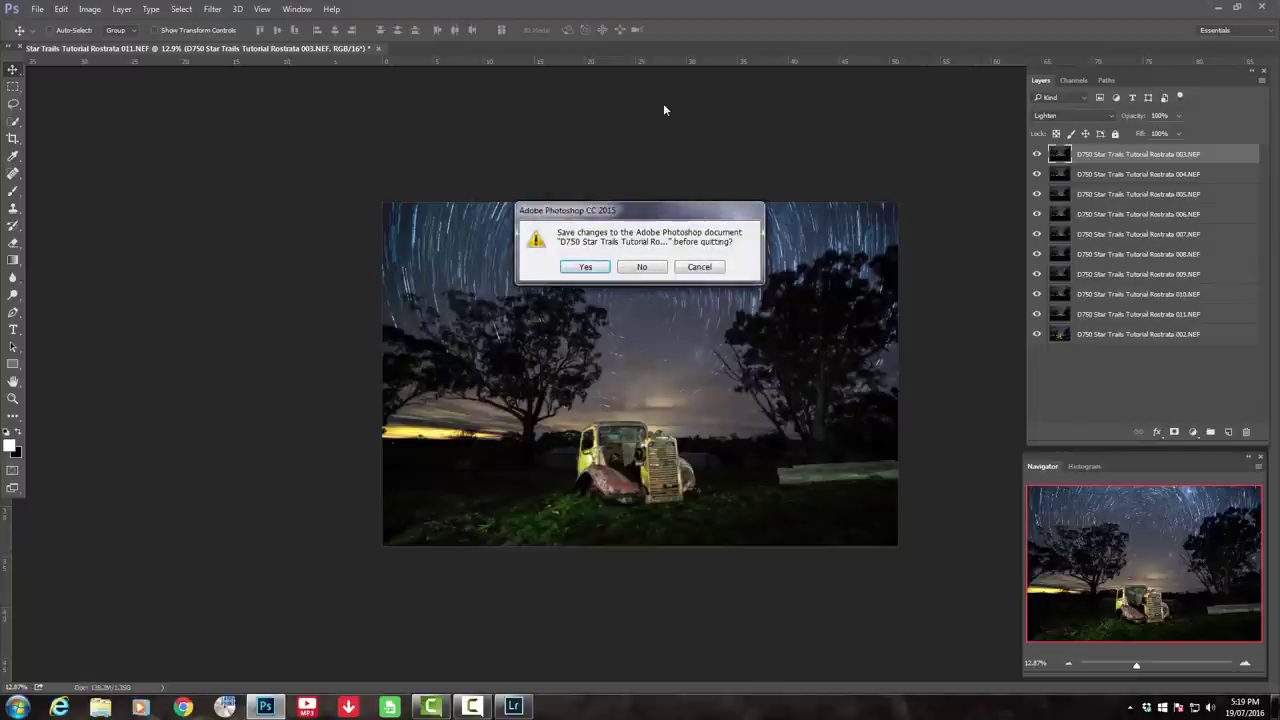
key(Return)
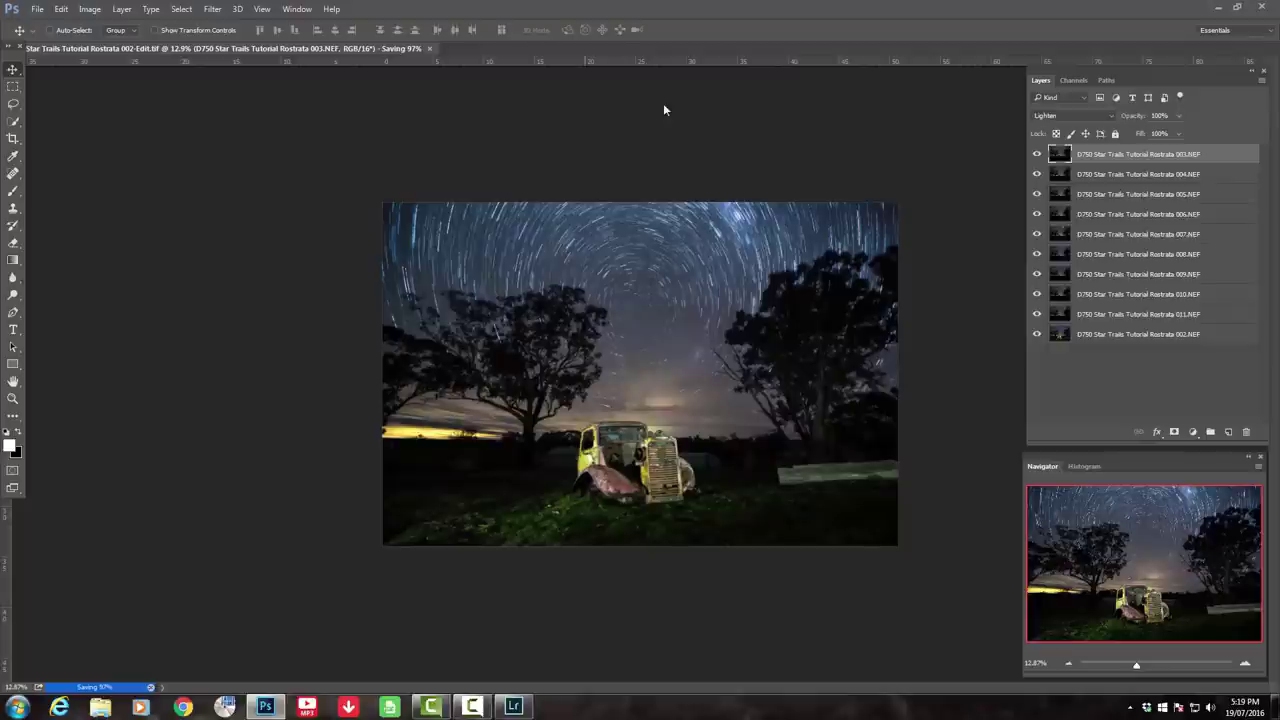
Close the saved star trail composite and switch to Lightroom.
key(ctrl+w)
key(alt+Tab)
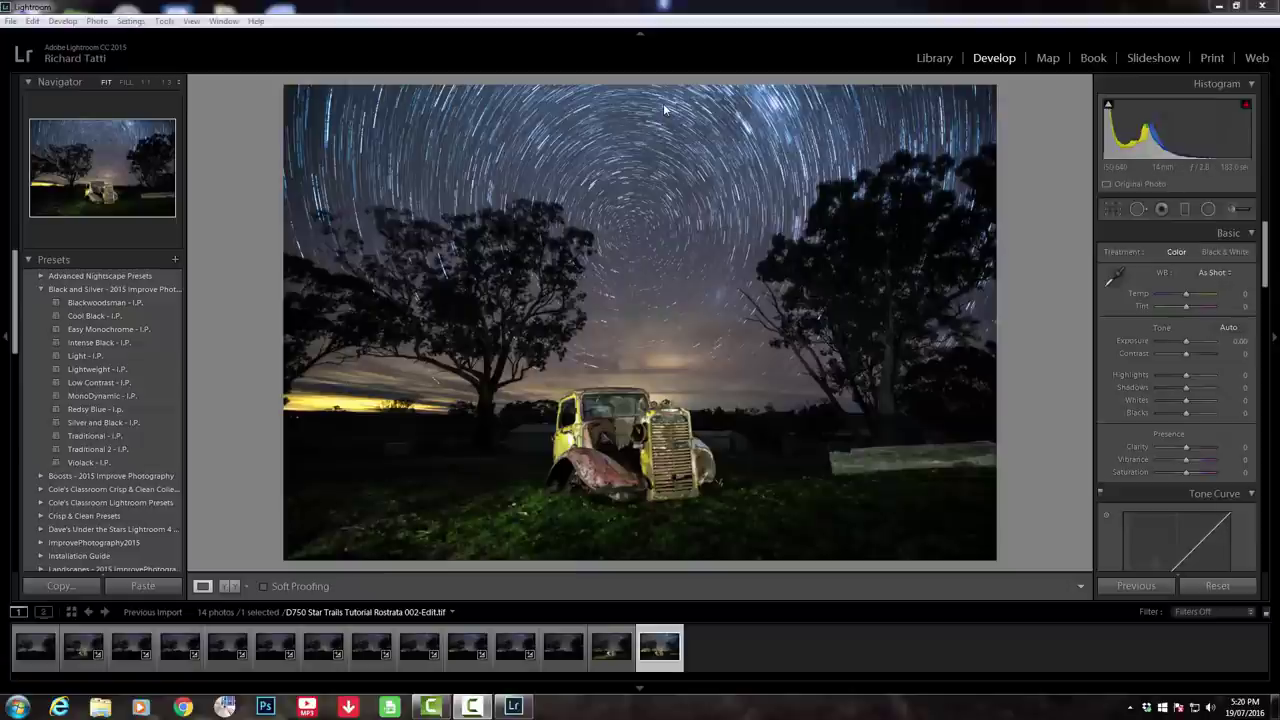
Compare the truck's sharpness at 1:1 in Rostrata 013.NEF and the Rostrata 002-Edit.tif composite.
key(Left)
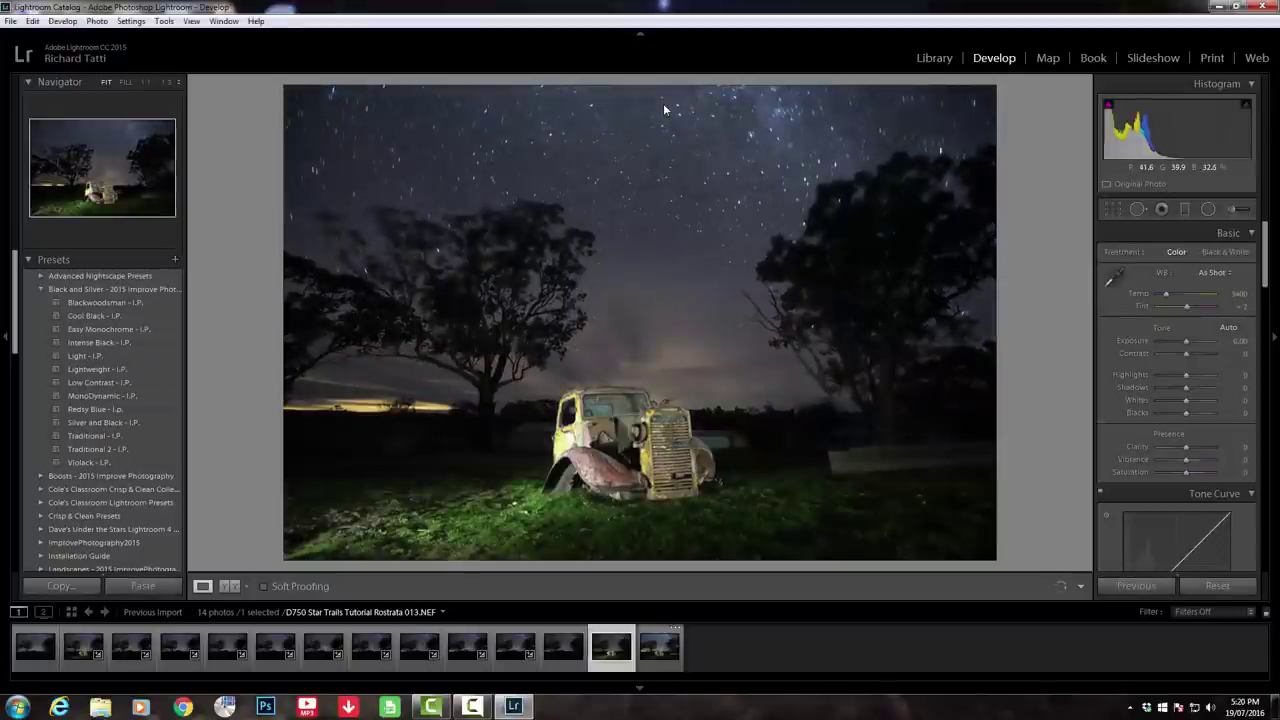
key(z)
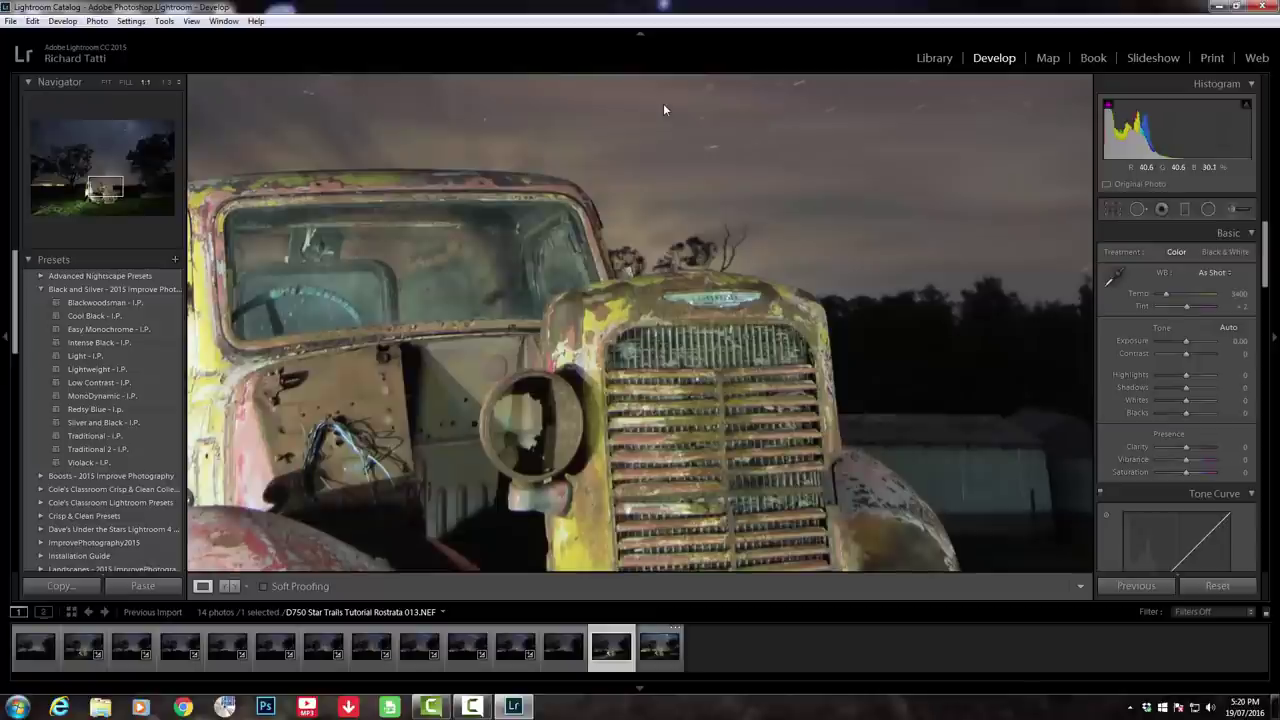
key(z)
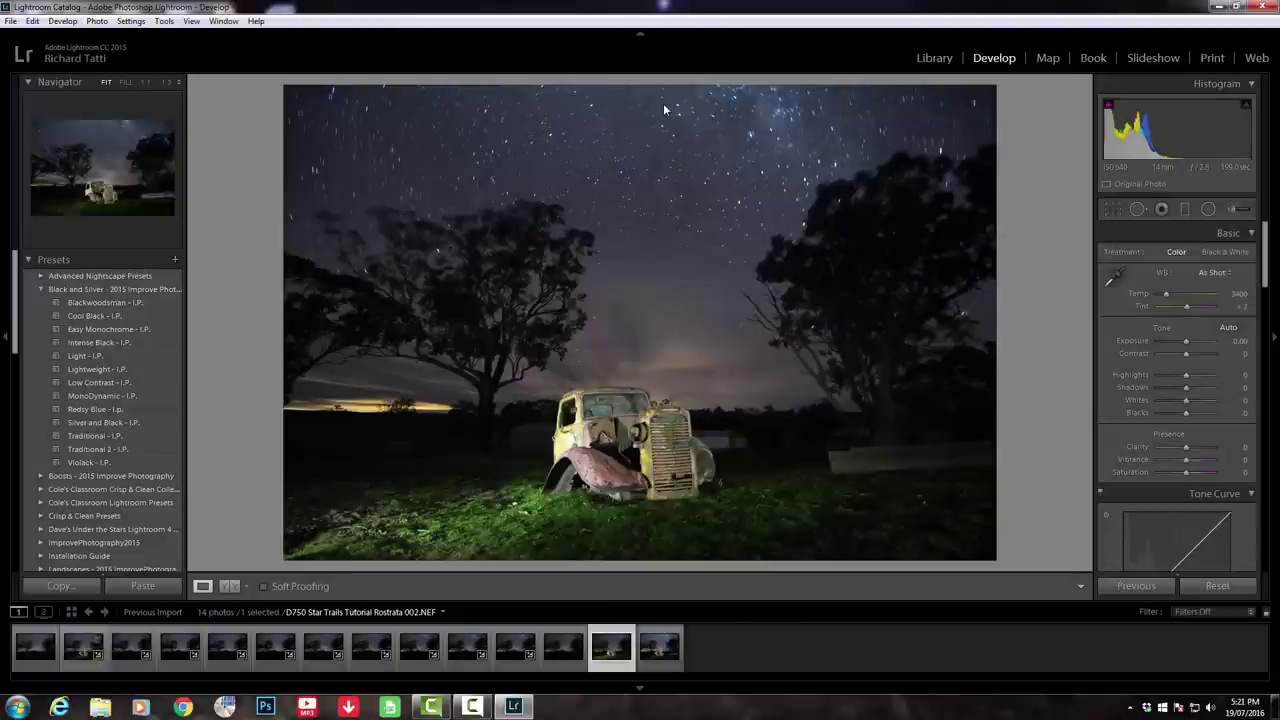
key(Right)
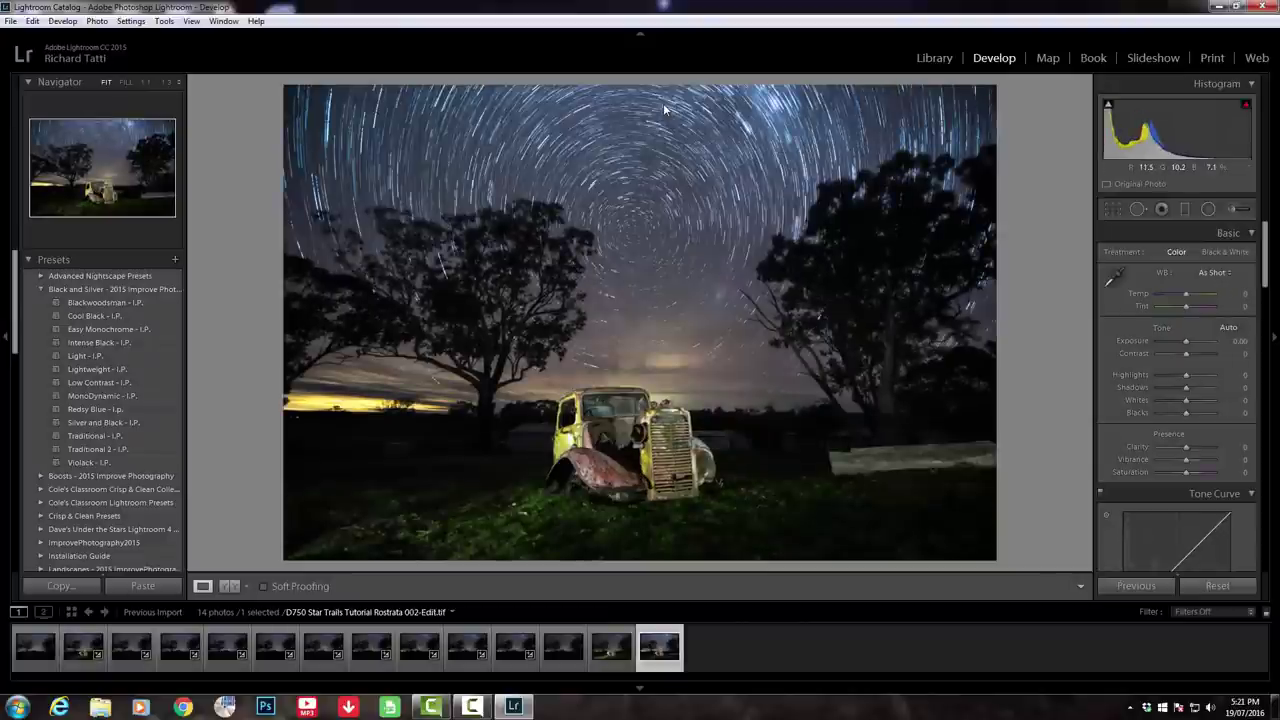
key(z)
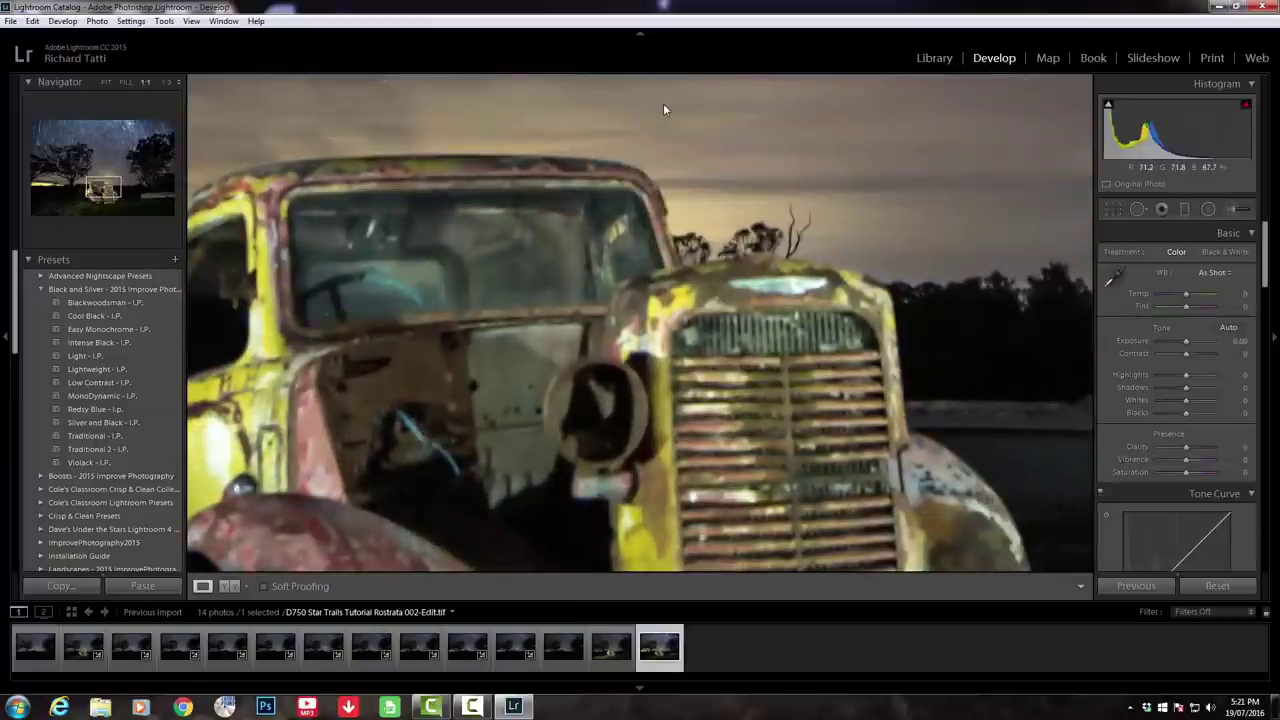
key(z)
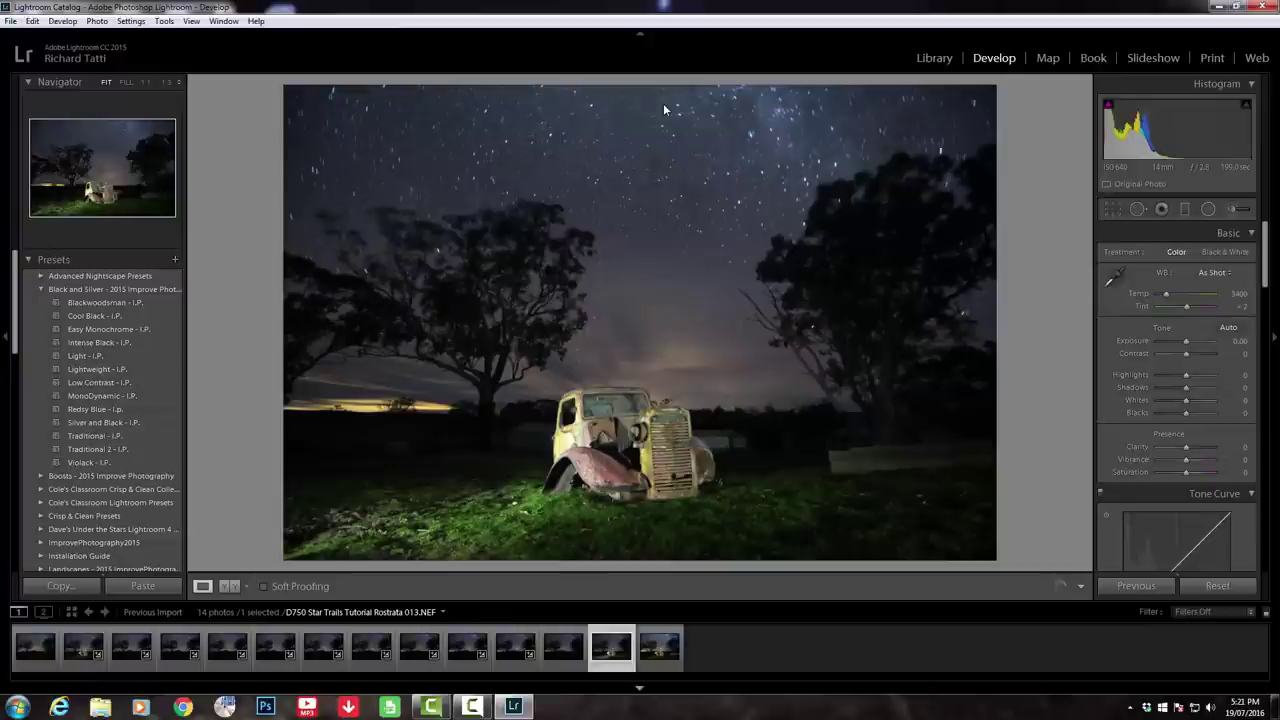
Apply Highlights -24, Whites +45 and Clarity +31 to Rostrata 013 and synchronize all settings across photos Rostrata 003 to 013.
key(ctrl+shift+v)
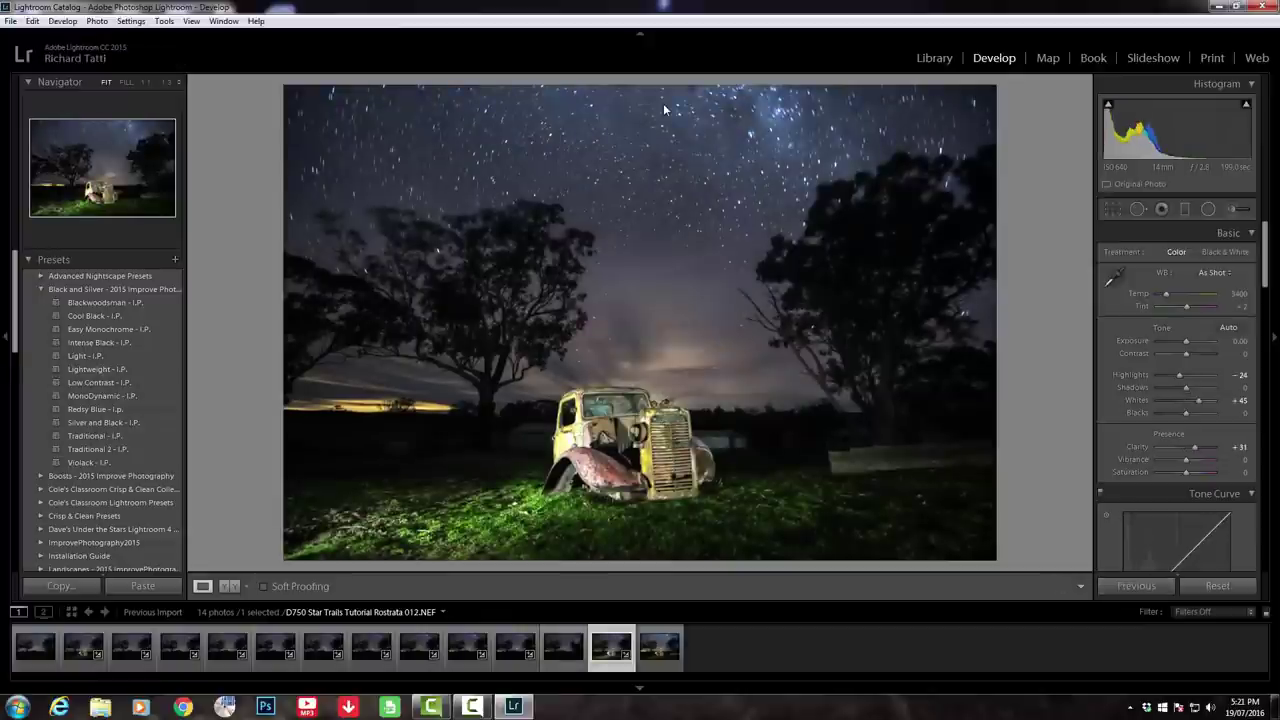
key(Right)
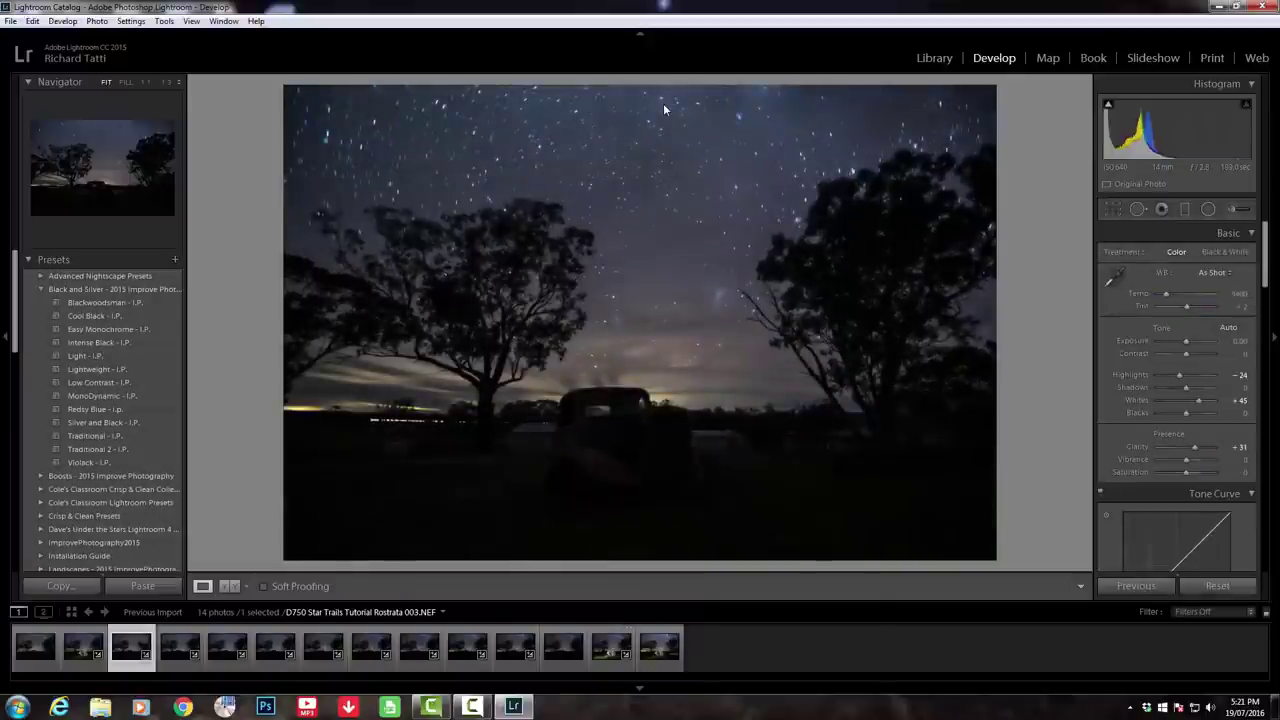
key(shift+Right)
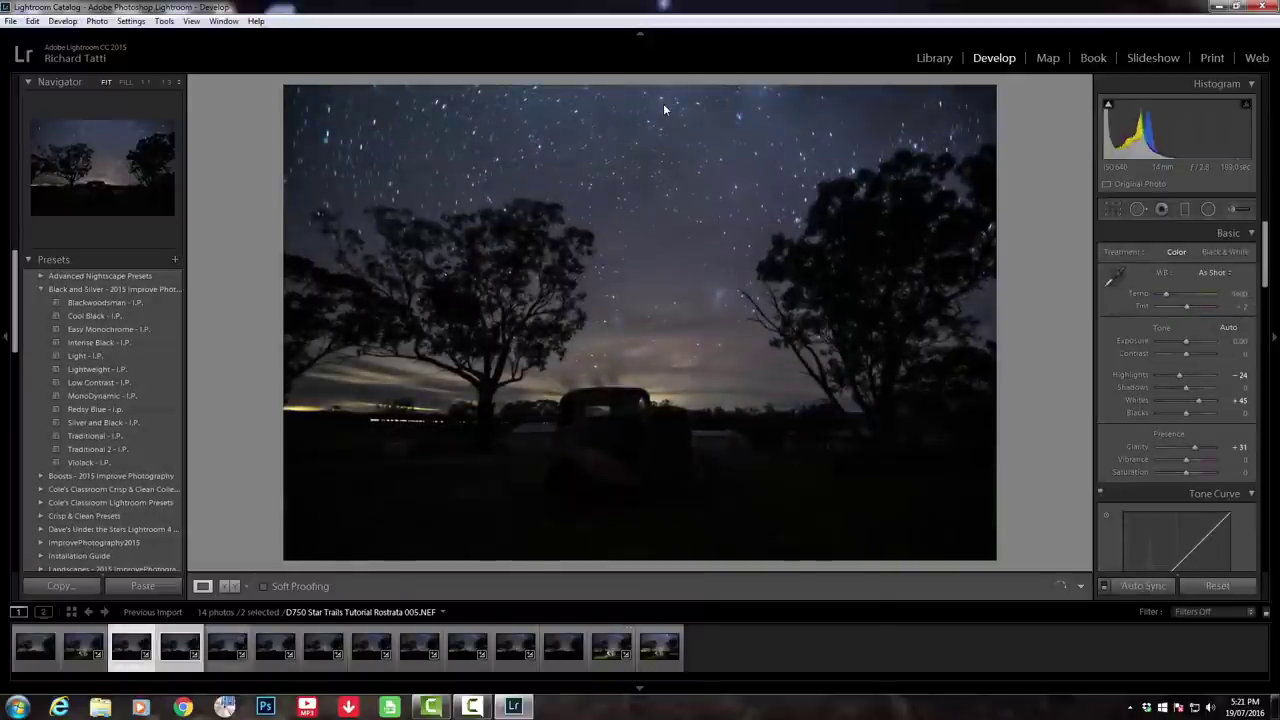
key(shift+Right)
key(shift+Right)
key(shift+Right)
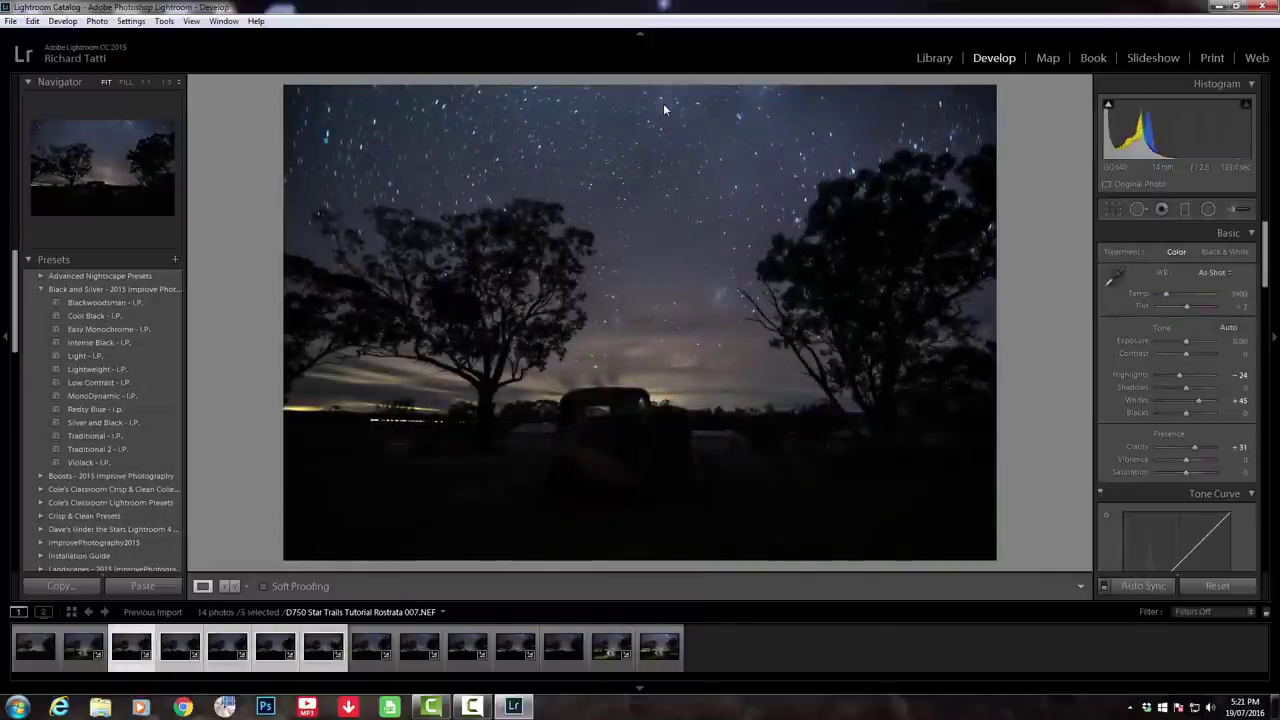
key(shift+Right)
key(shift+Right)
key(shift+Right)
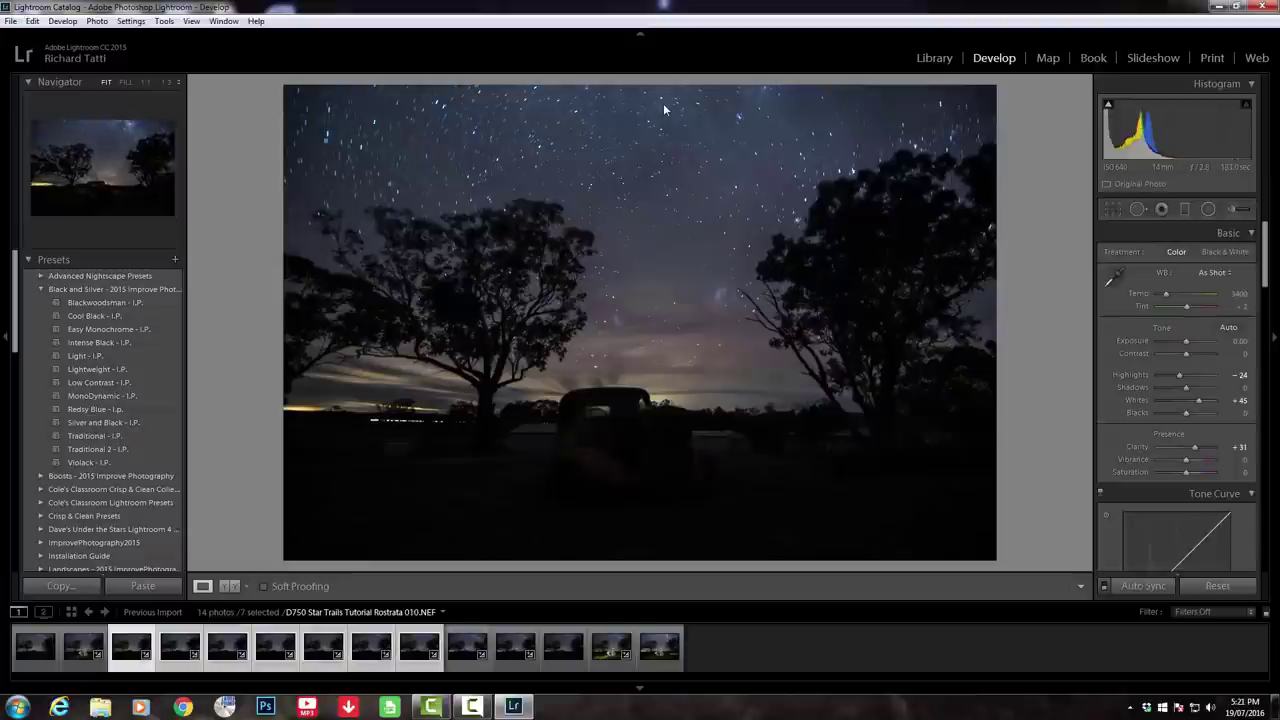
key(shift+Right)
key(shift+Right)
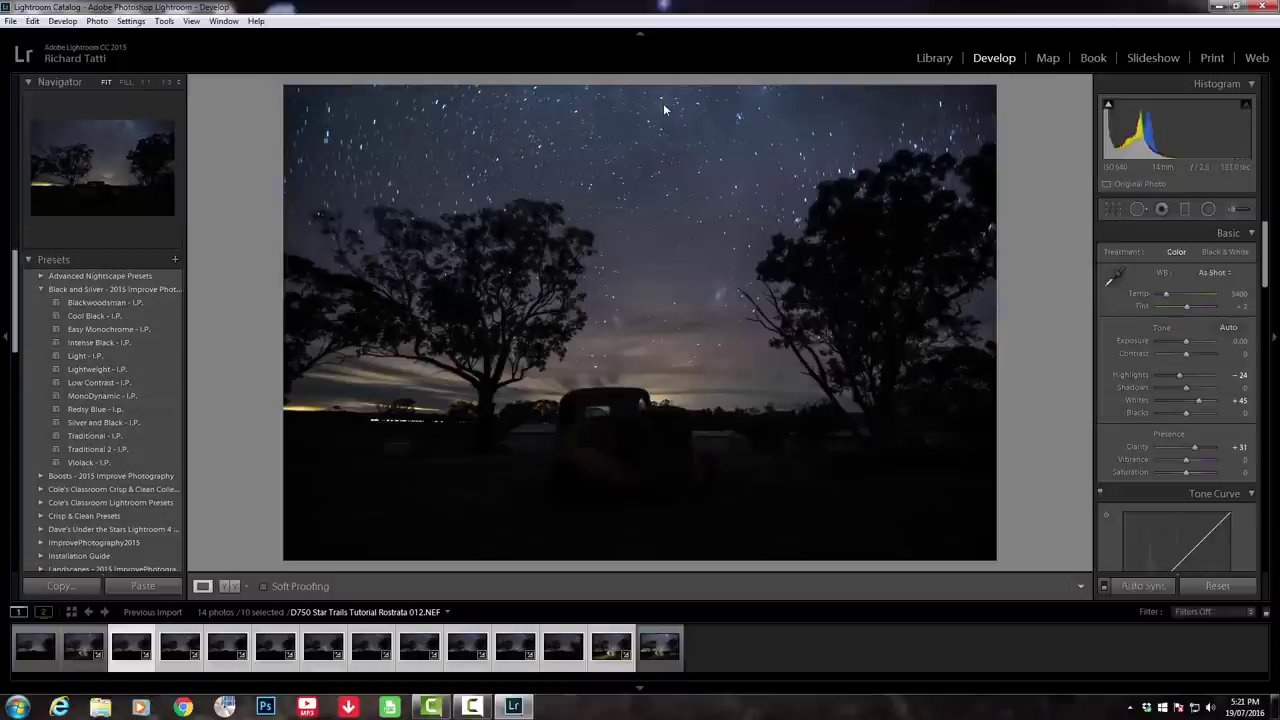
key(ctrl+shift+s)
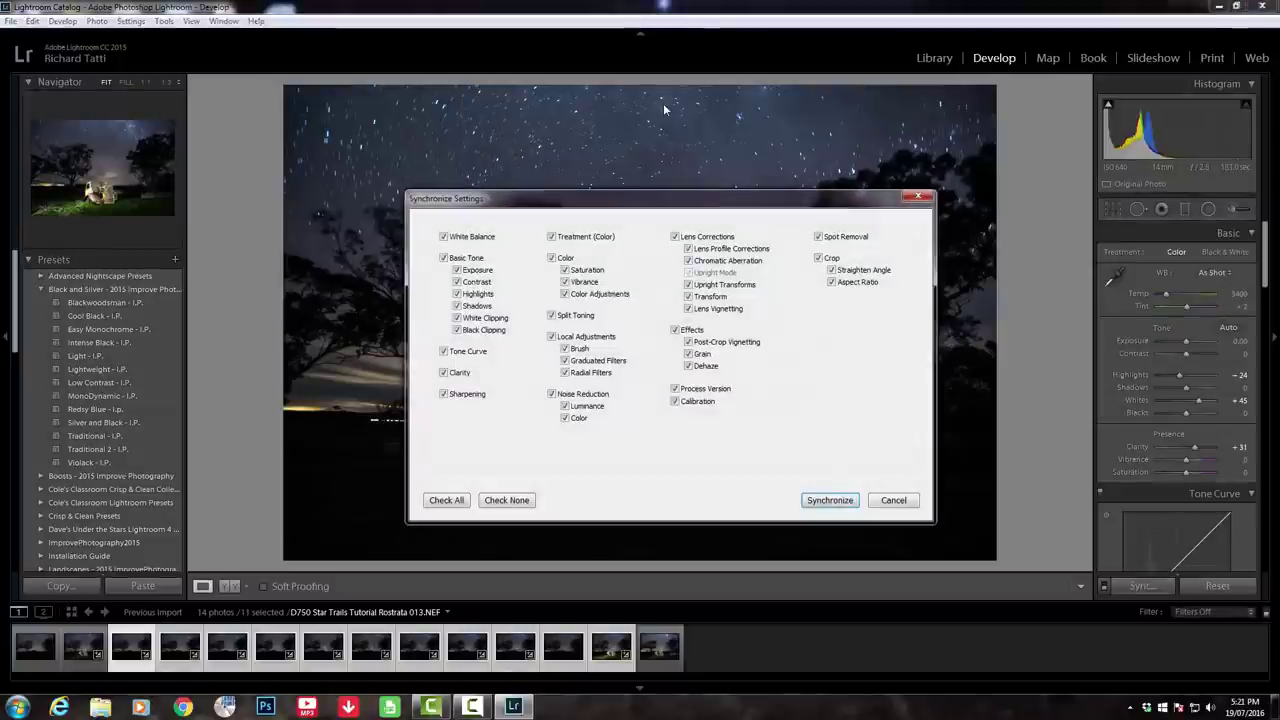
key(Return)
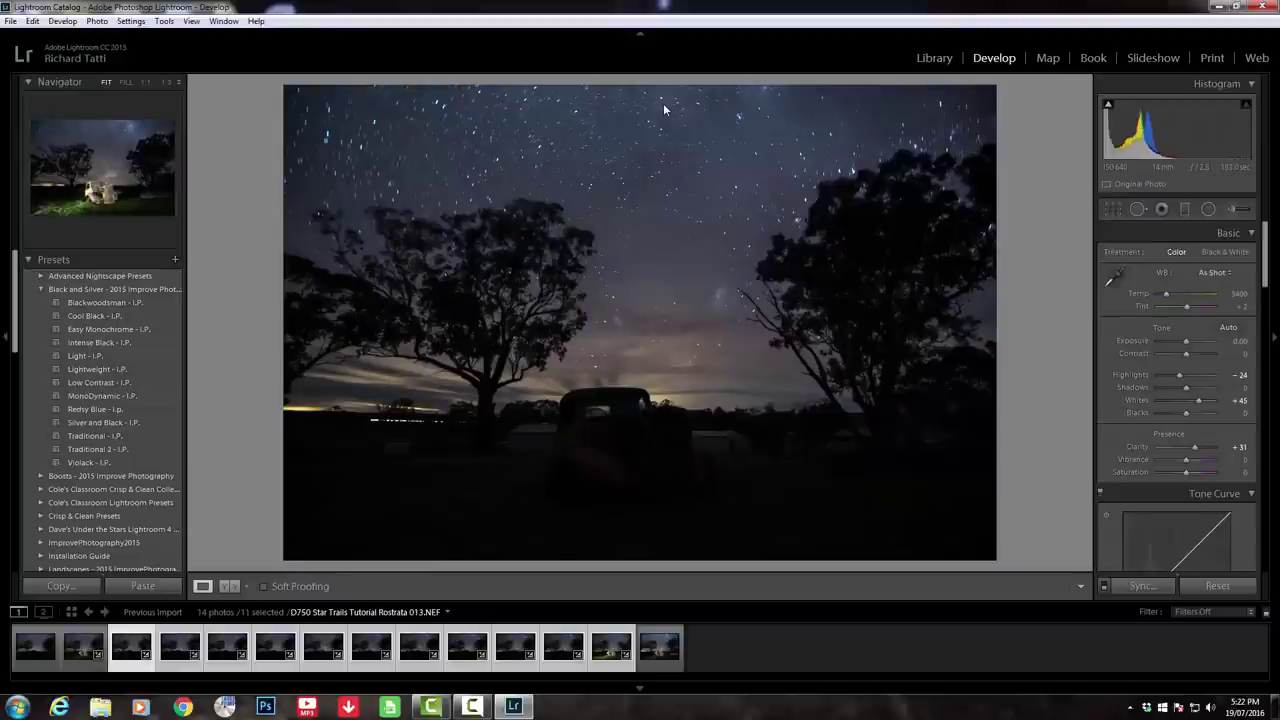
Open the selected photos Rostrata 003 to 013 as layers of one document in Photoshop.
right_click(603, 655)
mouse_move(680, 358)
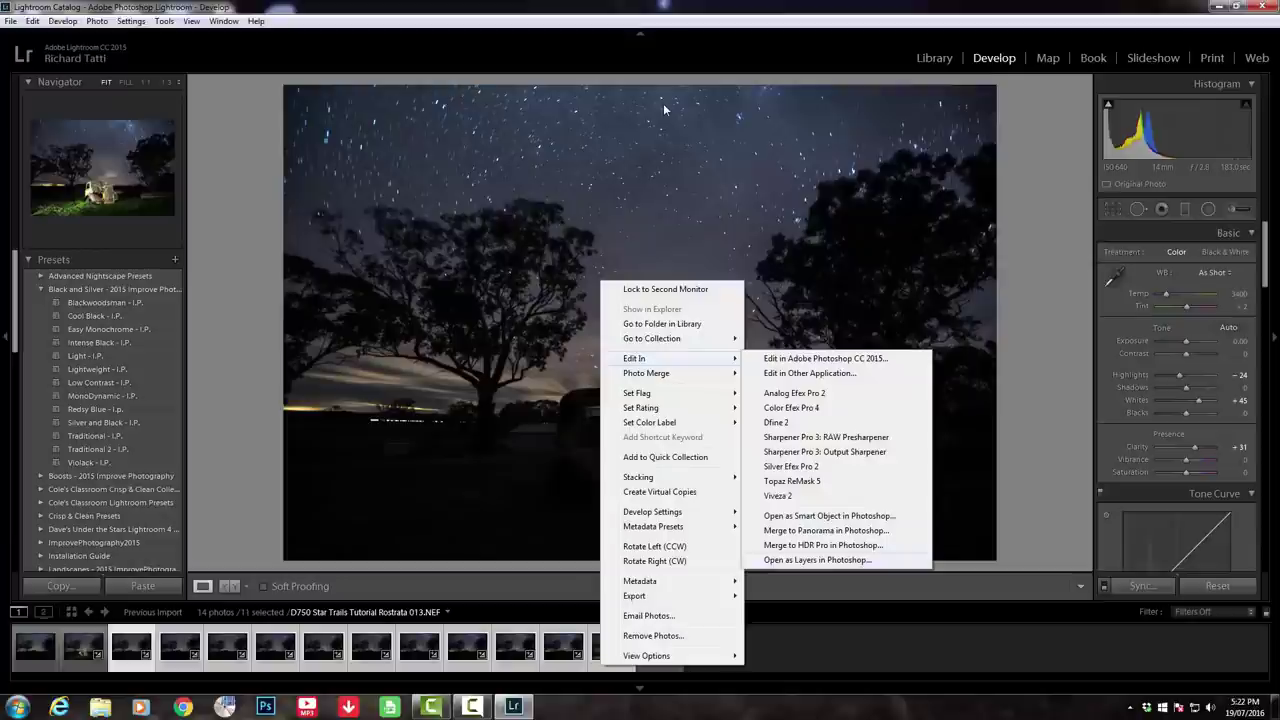
key(Escape)
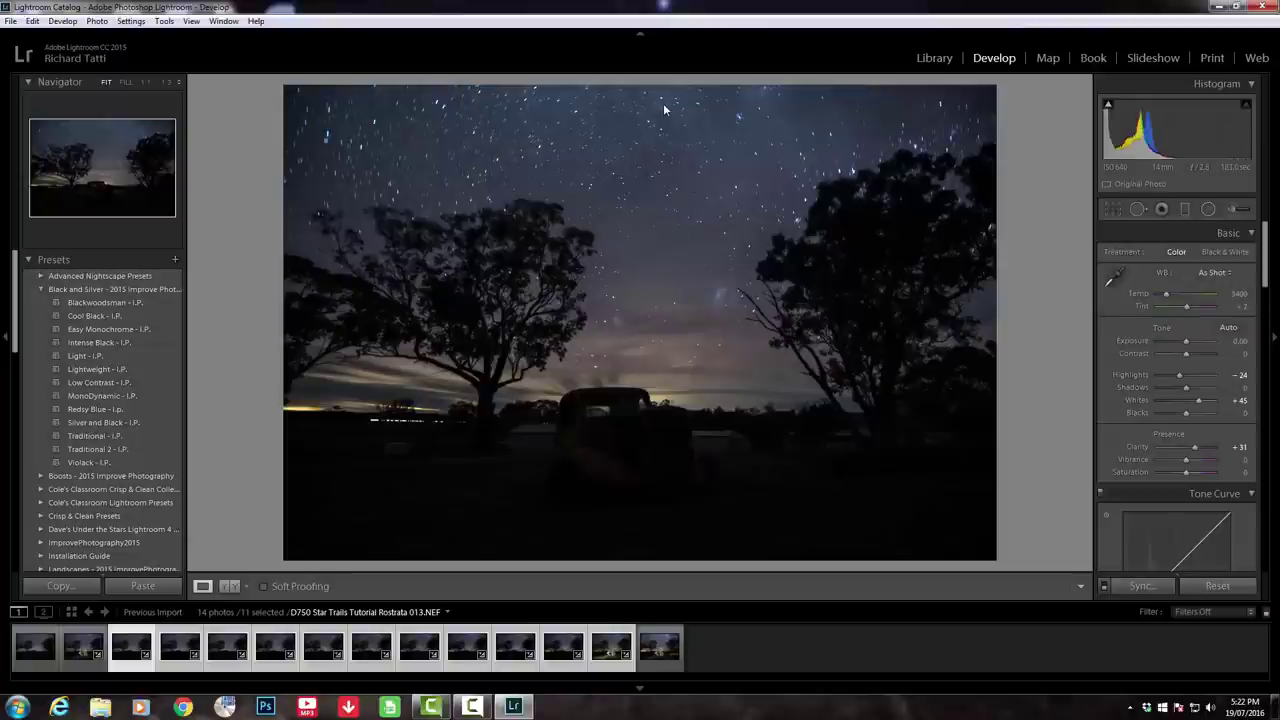
key(ctrl+e)
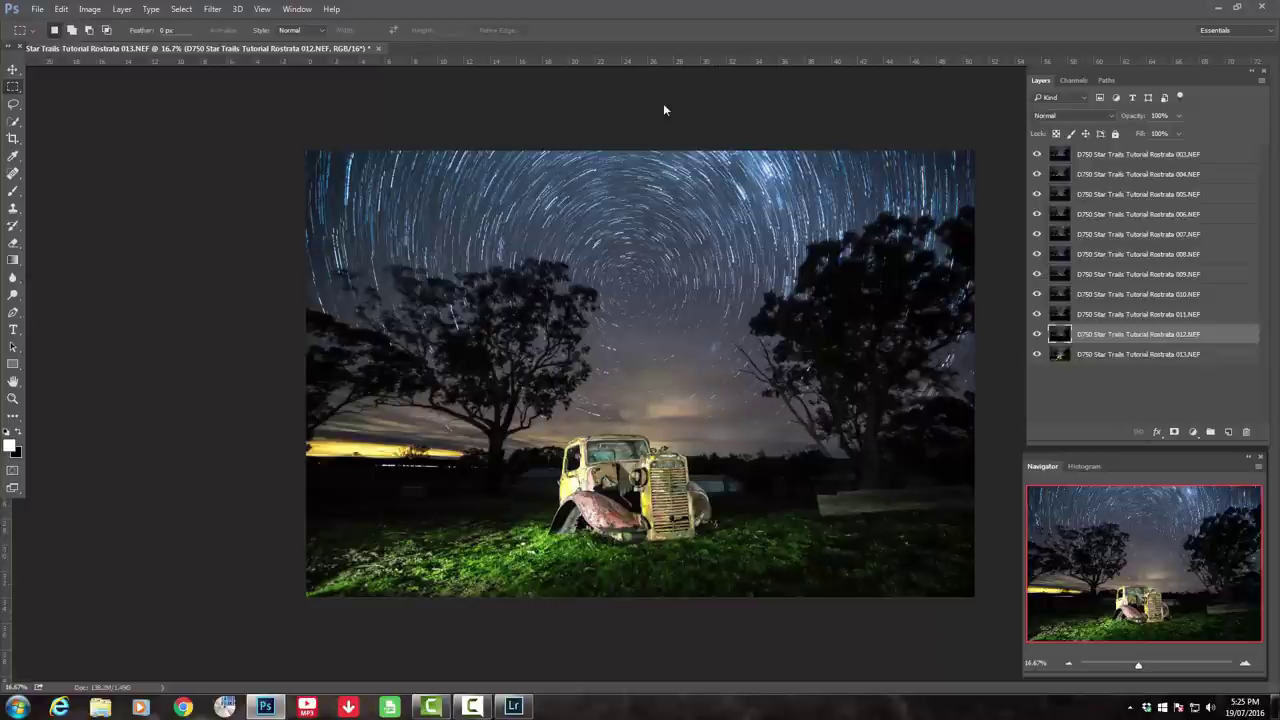
Select the base layer Rostrata 013 and hide layers Rostrata 003 to 012 above it.
key(alt+bracketleft)
key(ctrl+comma)
key(ctrl+comma)
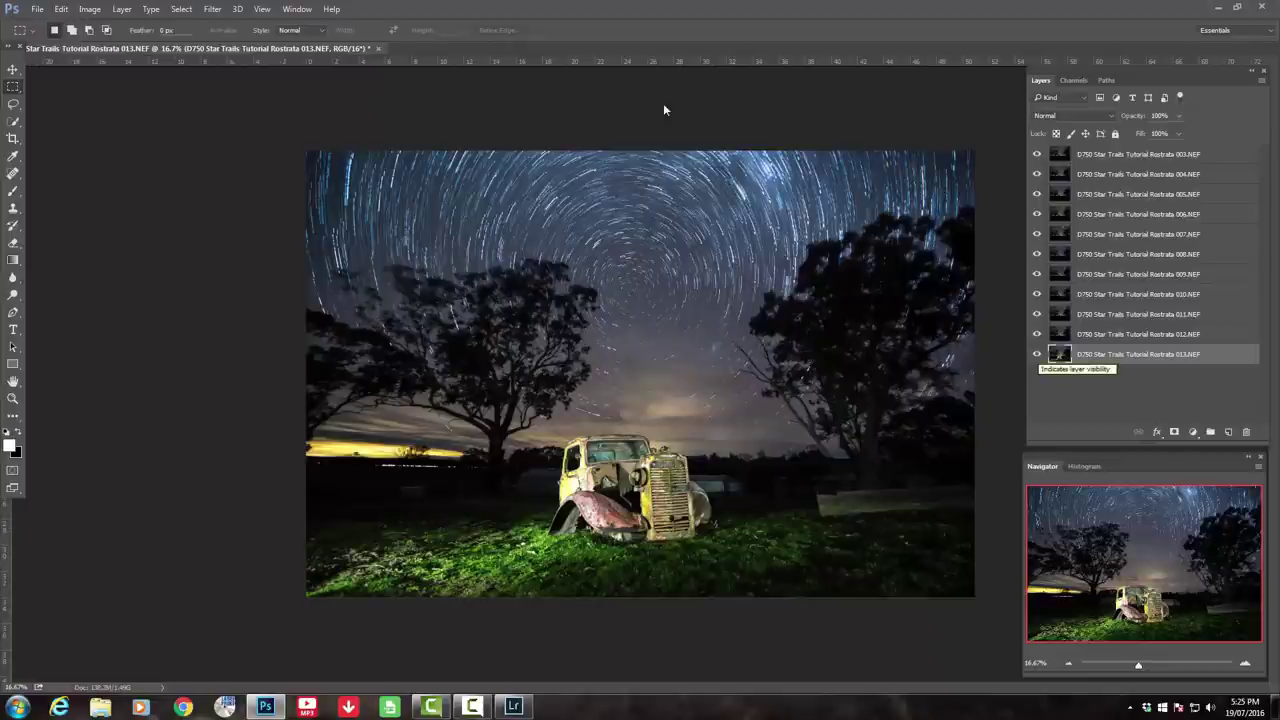
click(1036, 334)
click(1036, 314)
click(1036, 294)
drag(1036, 274, 1036, 154)
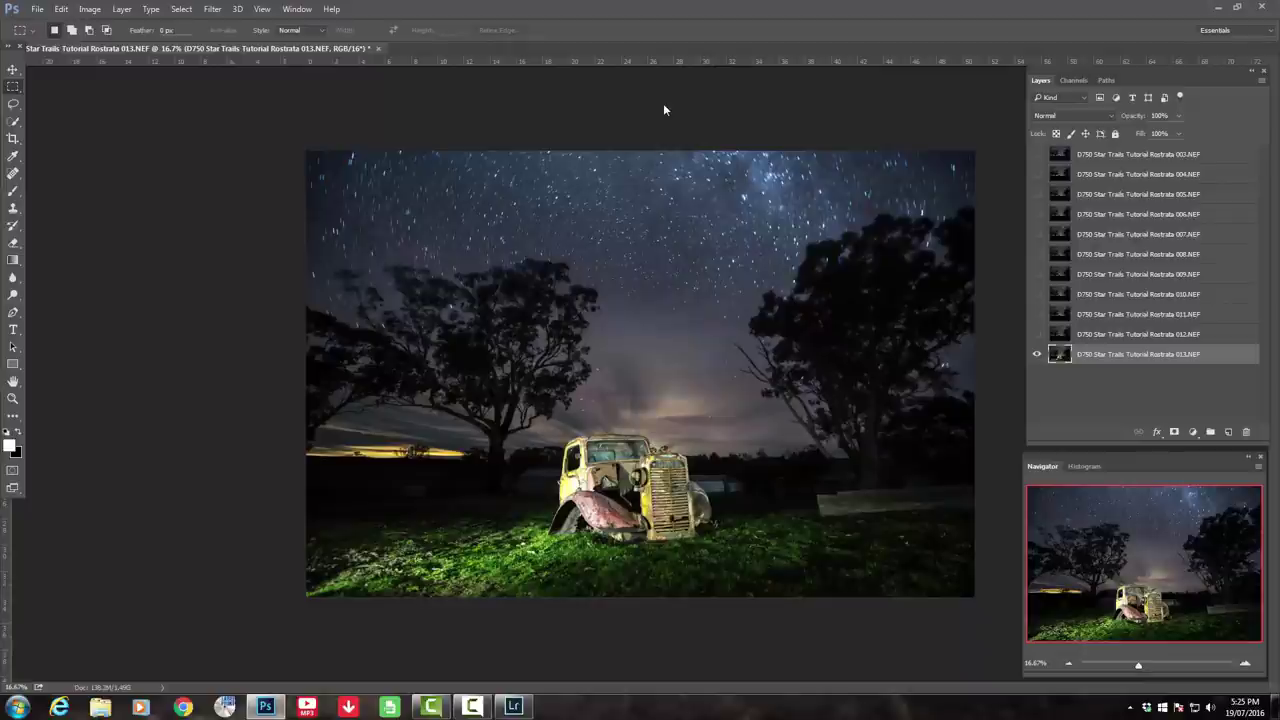
Erase the sky and trees around the truck on layer Rostrata 013, finishing with a 401 px soft eraser, and show all layers again.
key(e)
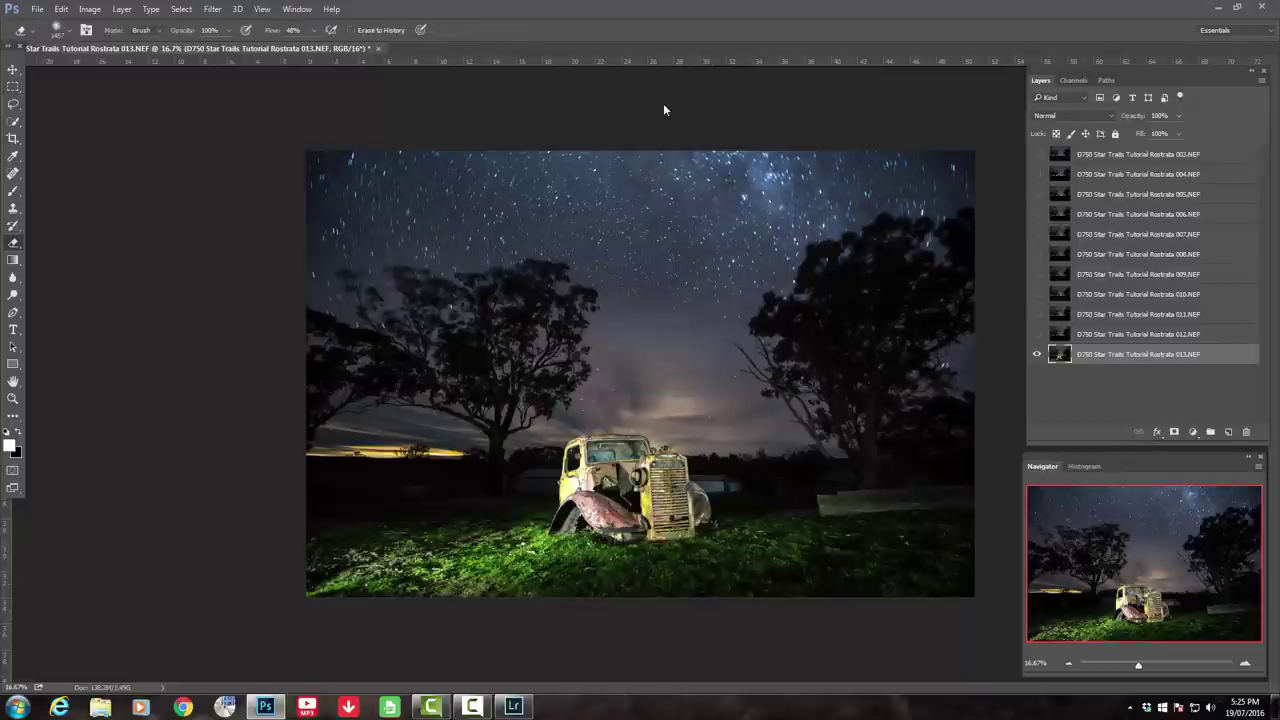
mouse_move(390, 230)
mouse_down()
mouse_move(930, 210)
mouse_move(880, 280)
mouse_move(580, 275)
mouse_move(380, 300)
mouse_move(330, 260)
mouse_move(780, 290)
mouse_move(930, 360)
mouse_move(900, 410)
mouse_move(740, 330)
mouse_move(480, 320)
mouse_move(380, 360)
mouse_move(340, 400)
mouse_move(420, 400)
mouse_move(470, 350)
mouse_up()
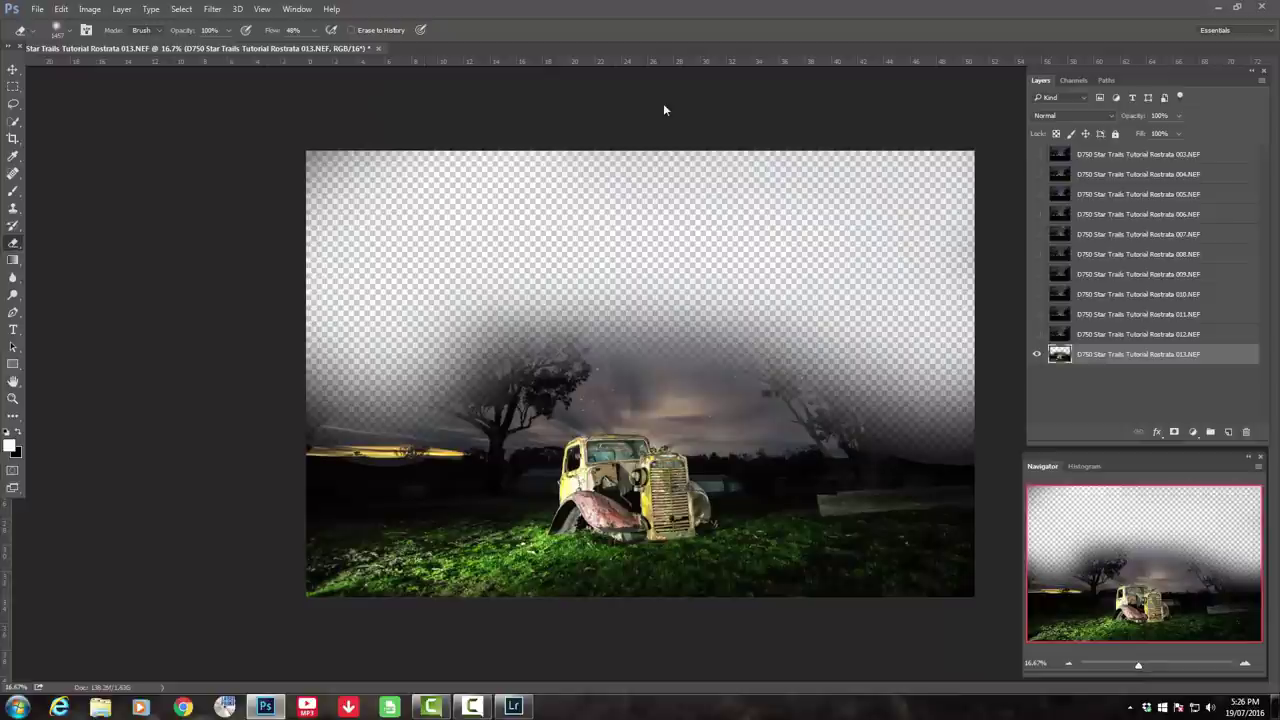
click(62, 30)
drag(152, 74, 124, 74)
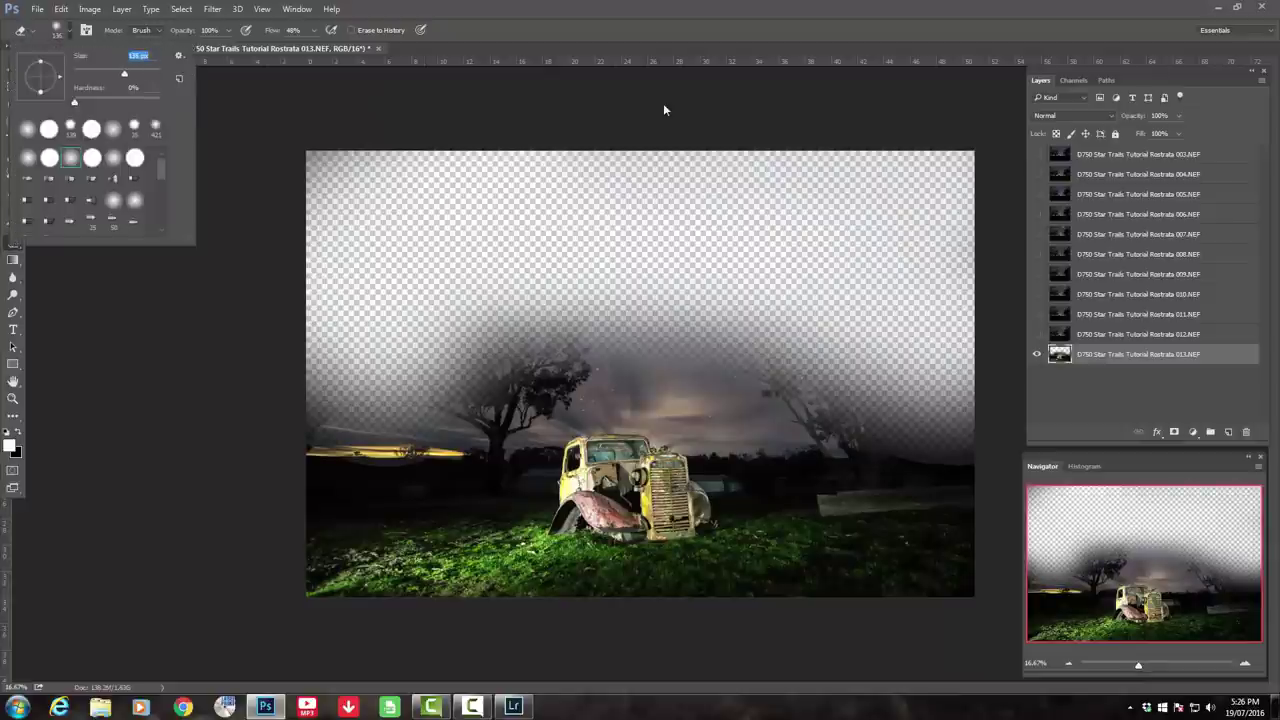
text(401)
key(Return)
mouse_move(525, 420)
mouse_down()
mouse_move(500, 370)
mouse_move(740, 375)
mouse_move(390, 400)
mouse_move(740, 370)
mouse_move(790, 415)
mouse_move(640, 400)
mouse_move(467, 426)
mouse_move(340, 428)
mouse_move(320, 416)
mouse_move(527, 393)
mouse_move(820, 420)
mouse_move(850, 436)
mouse_move(740, 436)
mouse_move(628, 413)
mouse_move(522, 440)
mouse_up()
mouse_move(830, 400)
mouse_down()
mouse_move(970, 445)
mouse_move(960, 400)
mouse_move(800, 372)
mouse_move(838, 412)
mouse_move(740, 372)
mouse_move(960, 375)
mouse_move(530, 343)
mouse_move(405, 370)
mouse_move(440, 405)
mouse_move(318, 345)
mouse_move(355, 352)
mouse_move(352, 338)
mouse_up()
mouse_move(330, 240)
mouse_down()
mouse_move(345, 156)
mouse_move(675, 185)
mouse_up()
mouse_move(960, 360)
mouse_down()
mouse_move(460, 312)
mouse_move(830, 318)
mouse_move(450, 322)
mouse_up()
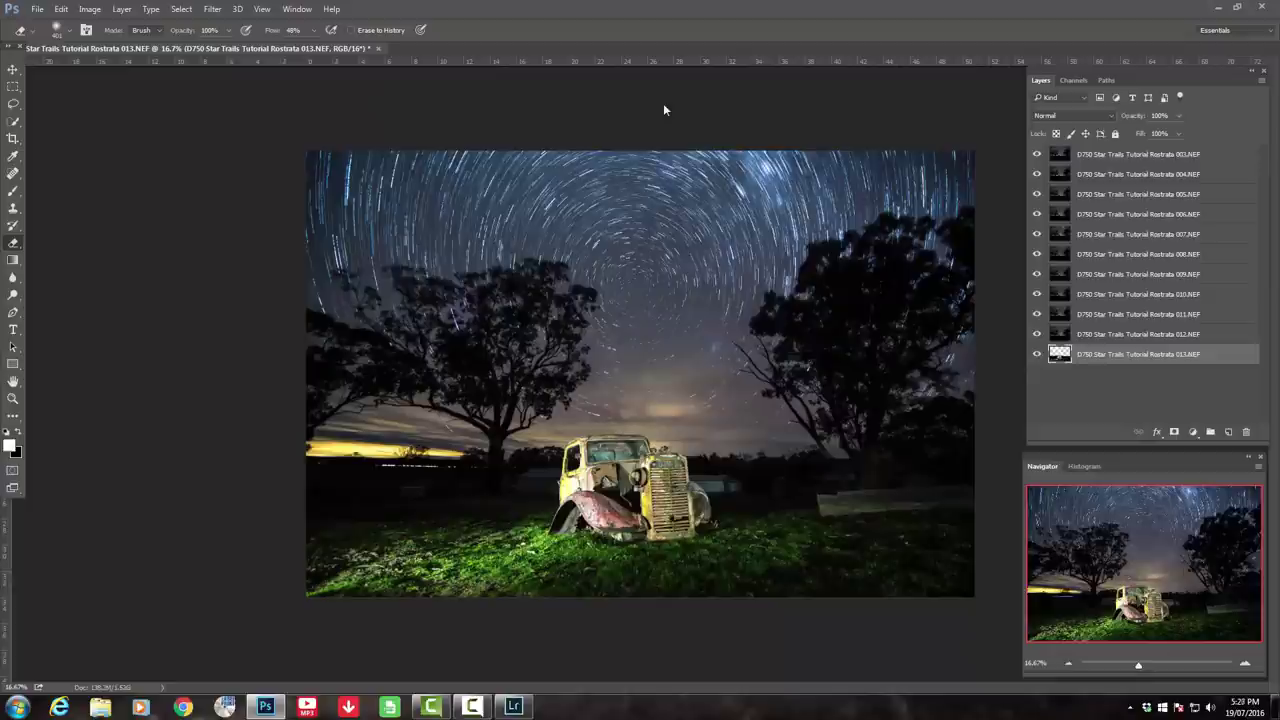
Examine the blended truck, lit grass and sky up close, followed by the whole composite.
key(ctrl+plus)
key(ctrl+plus)
key(ctrl+plus)
key(ctrl+plus)
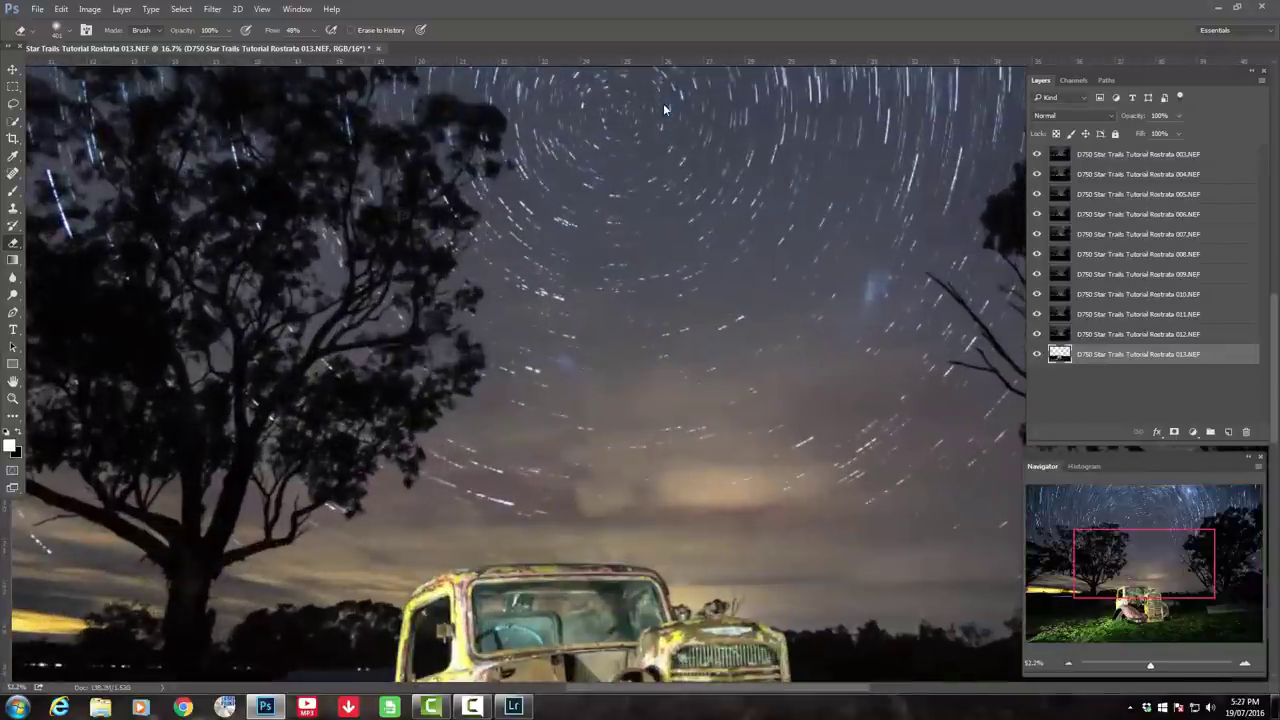
scroll(664, 109, down, 5)
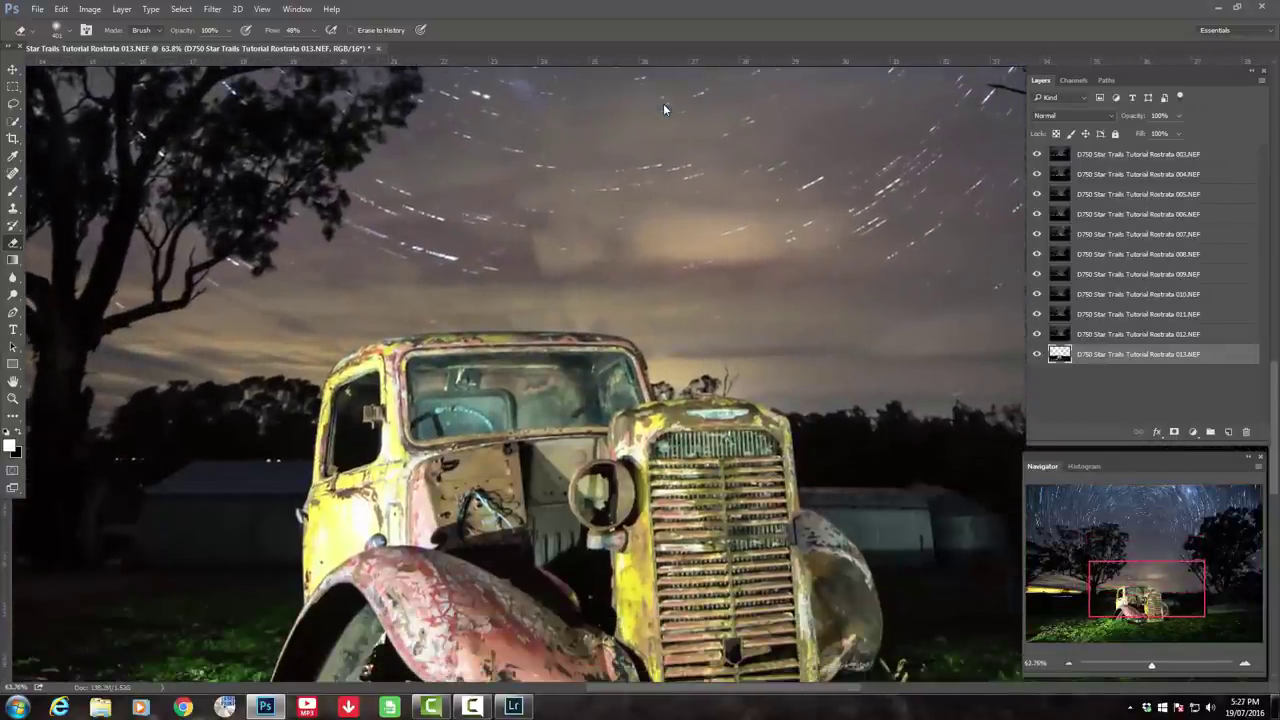
scroll(664, 109, down, 2)
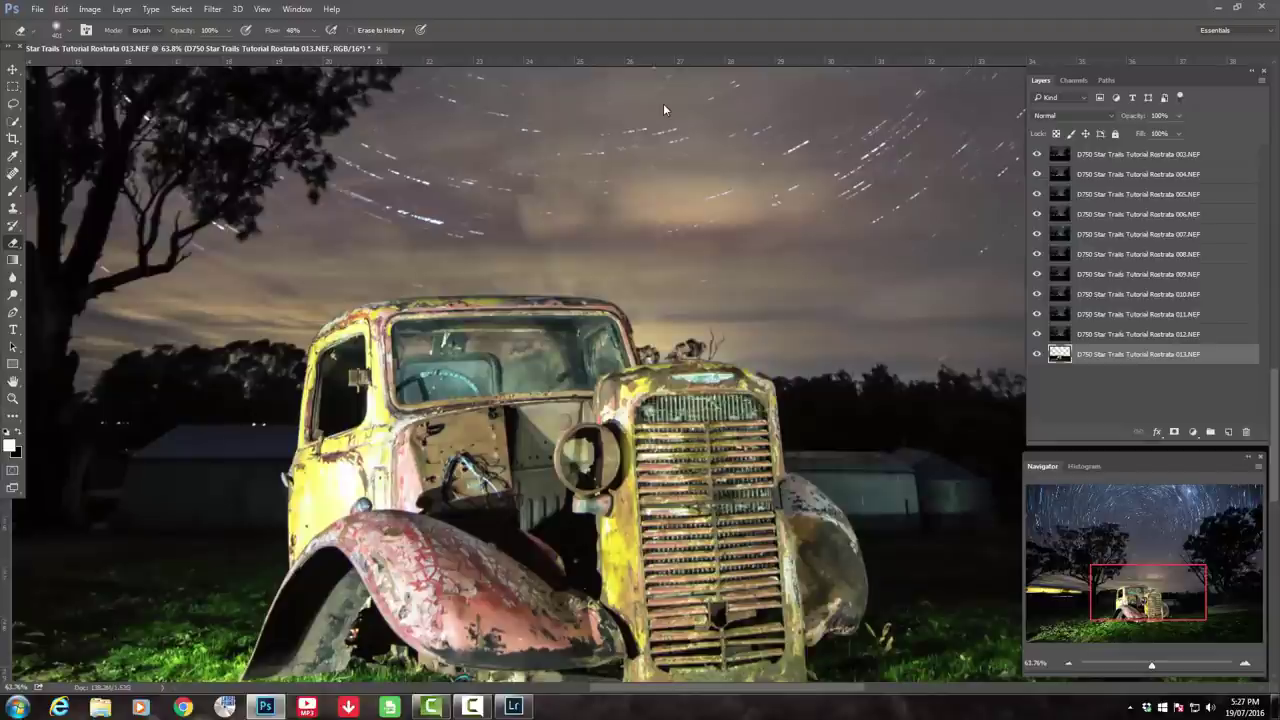
scroll(664, 109, down, 1)
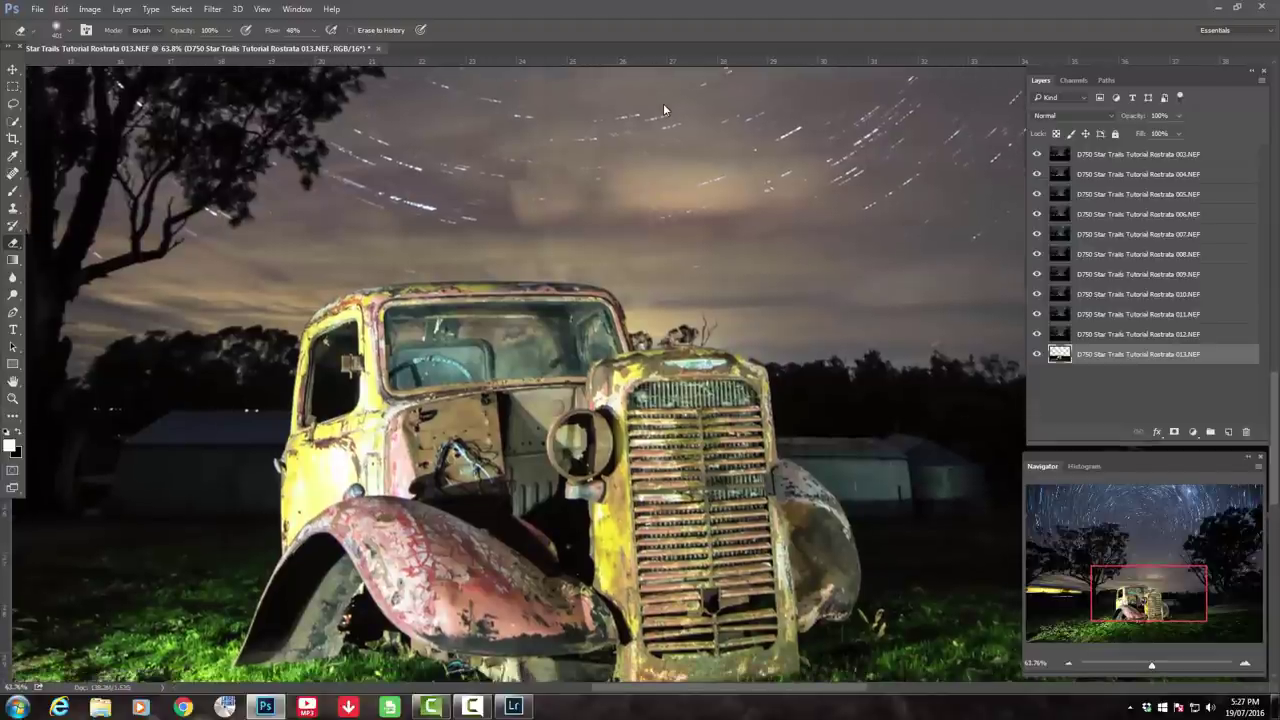
scroll(664, 109, down, 5)
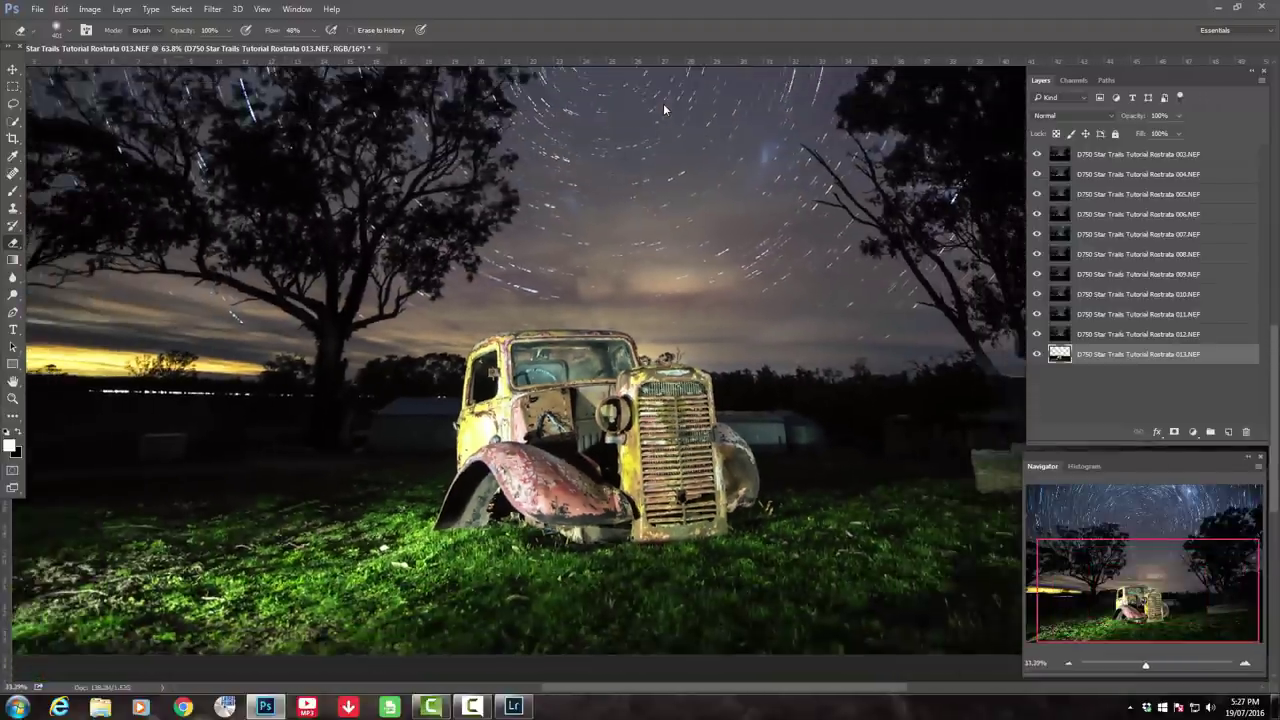
scroll(664, 109, down, 2)
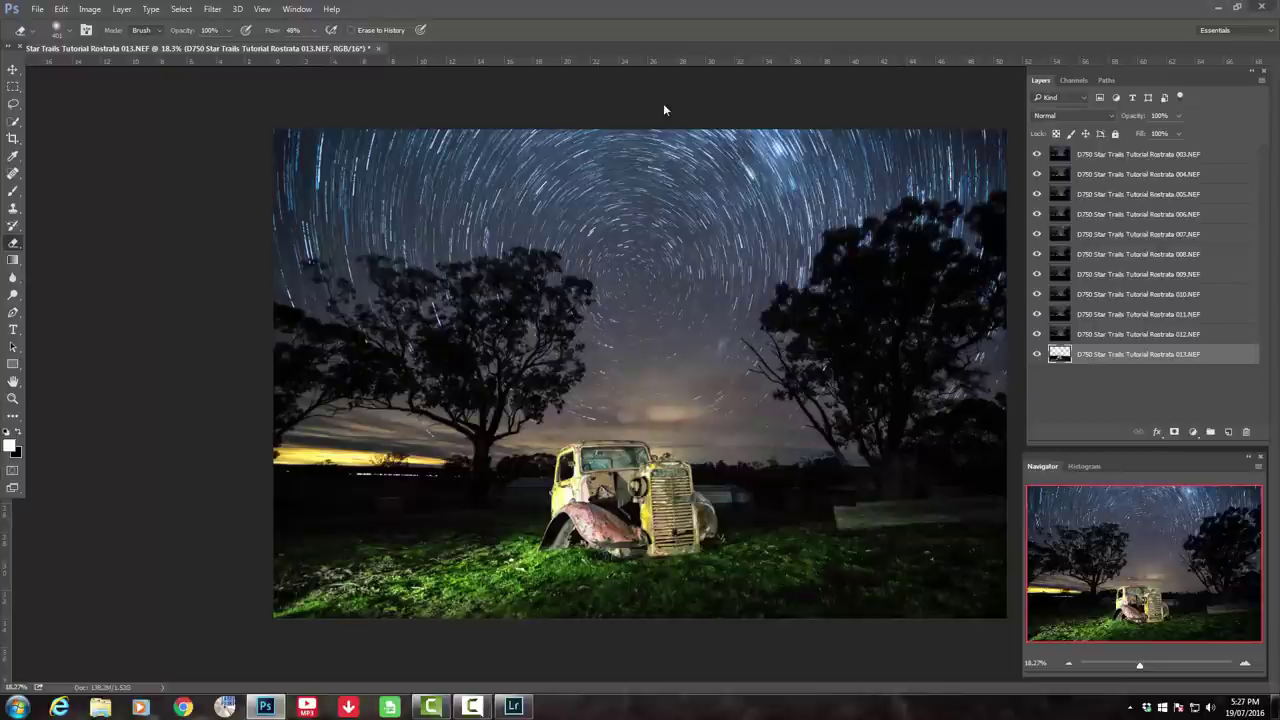
Save and close the layered composite with the light-painted truck, and switch to Lightroom.
key(ctrl+q)
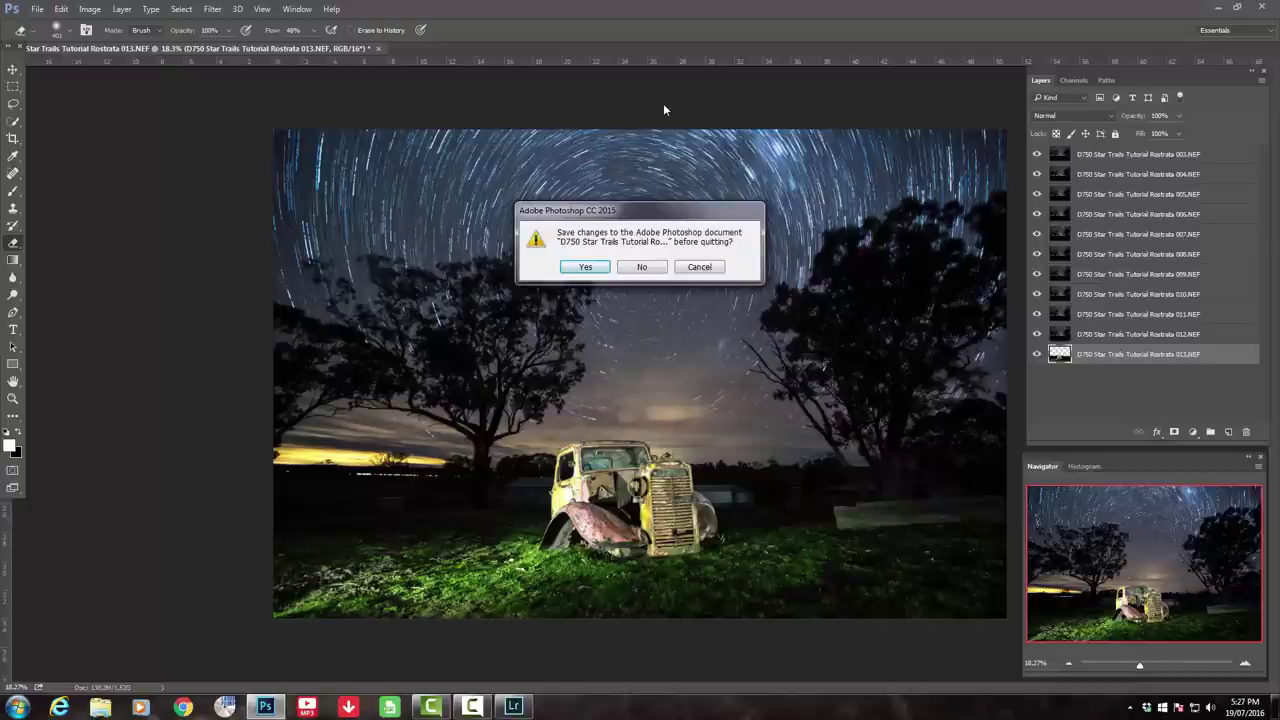
key(Escape)
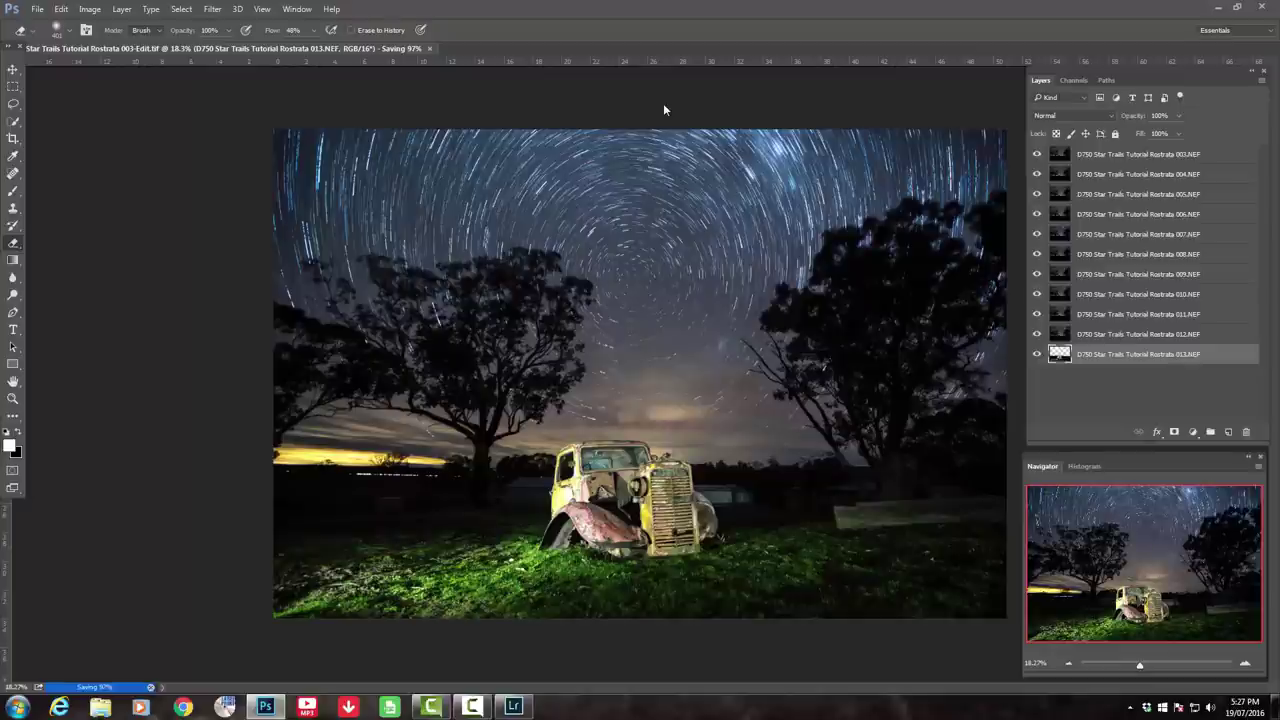
key(ctrl+w)
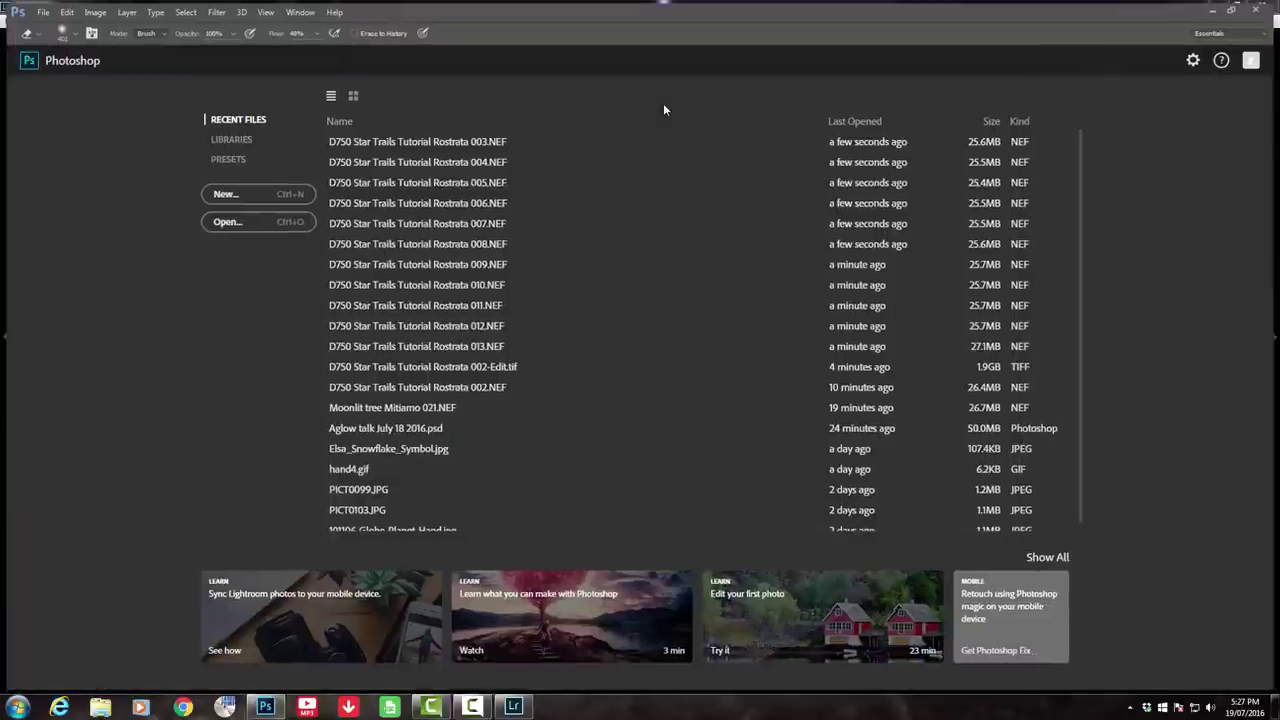
key(alt+Tab)
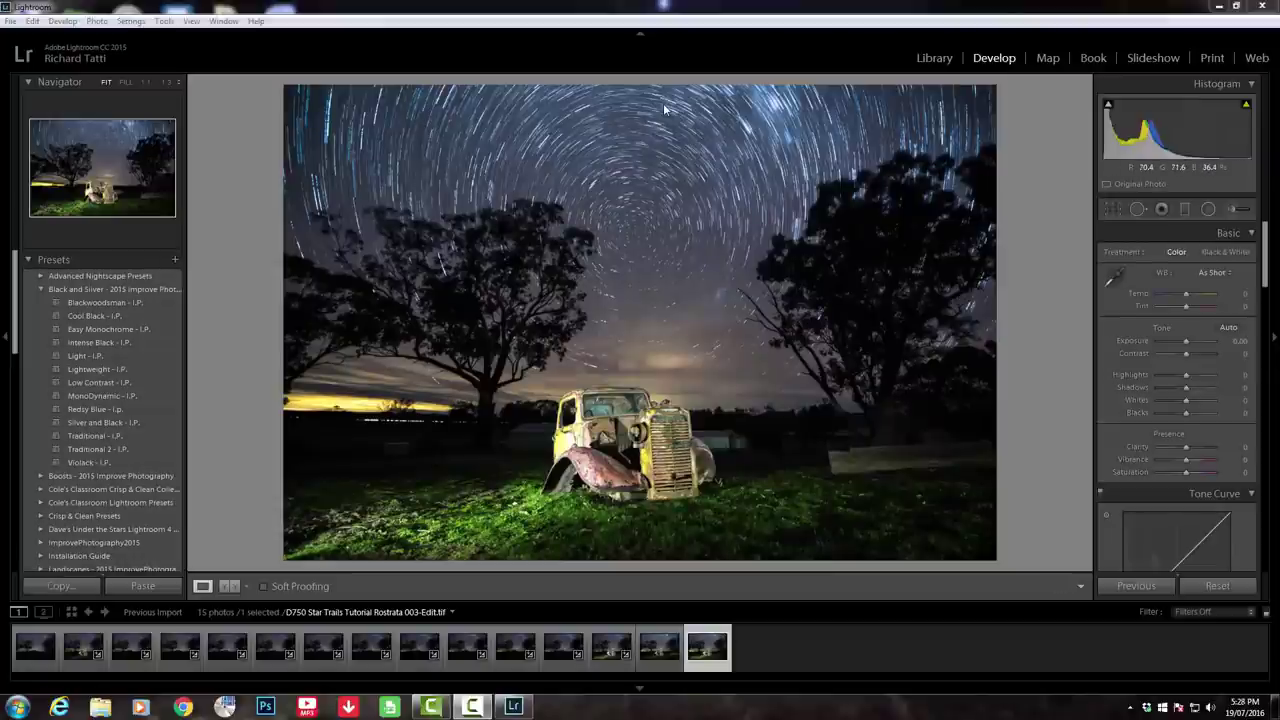
Compare the composites Rostrata 003-Edit.tif and 002-Edit.tif and examine the truck's detail at 1:1.
key(z)
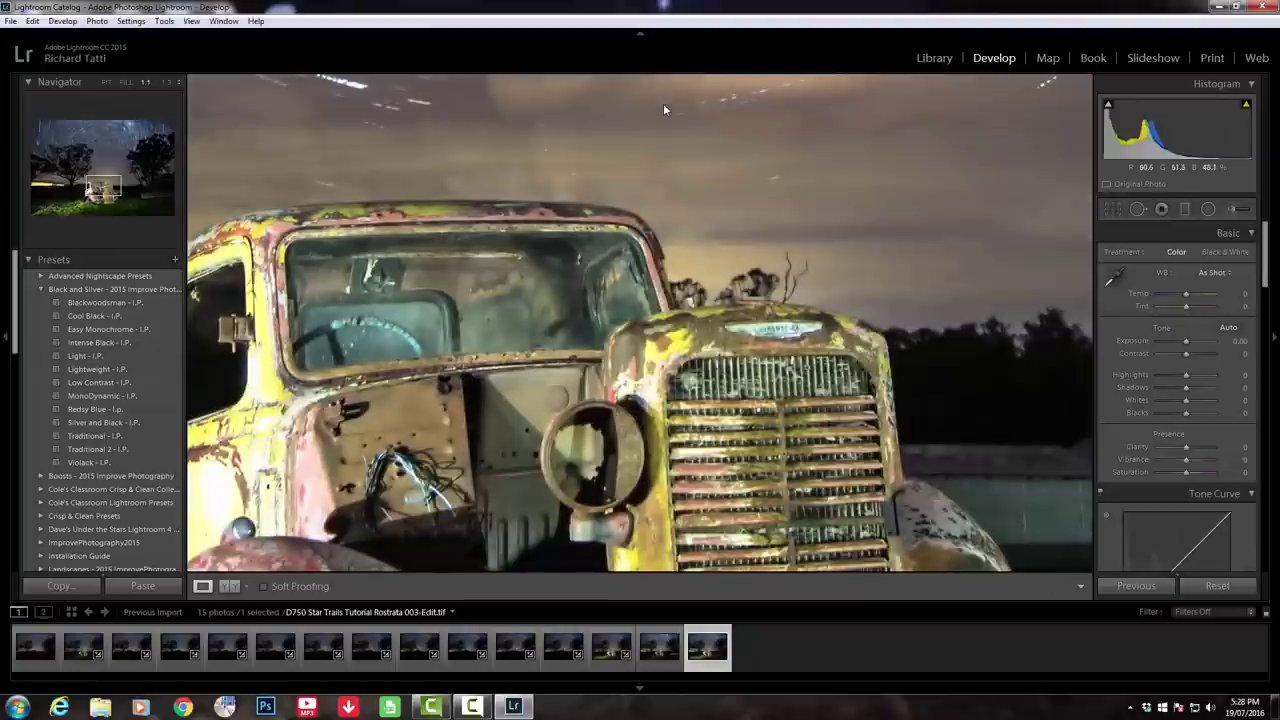
key(z)
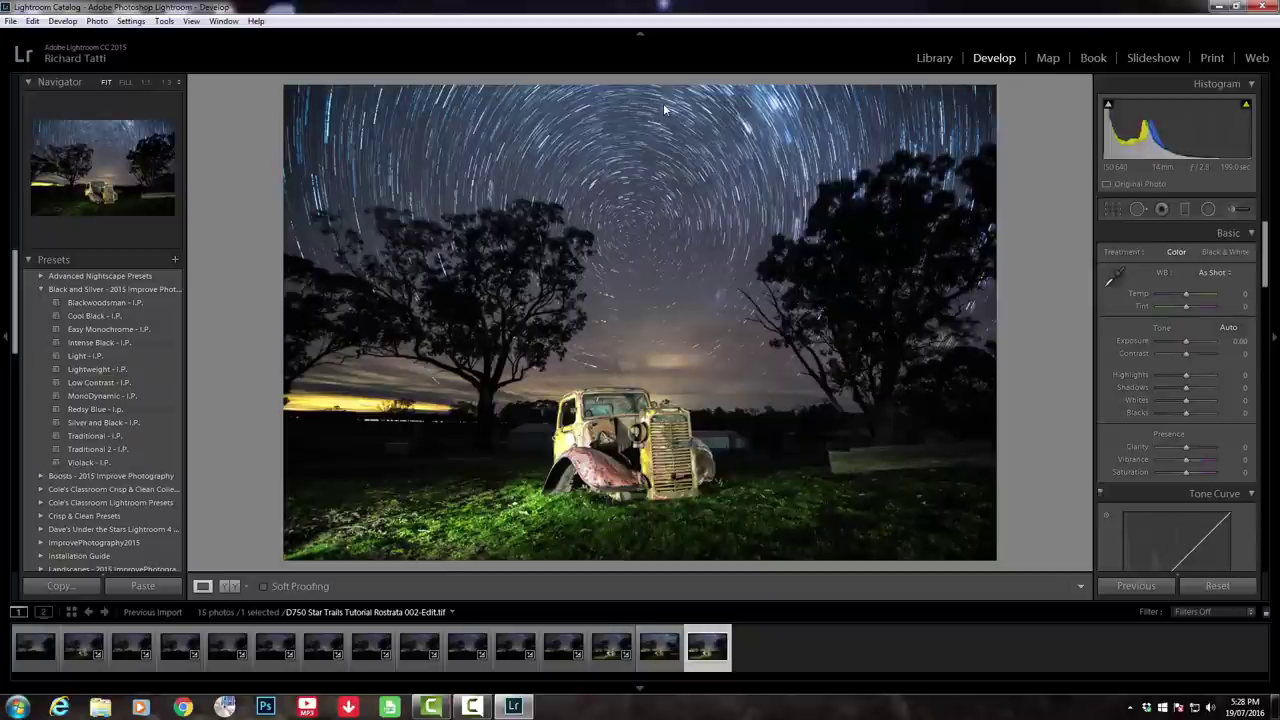
key(Left)
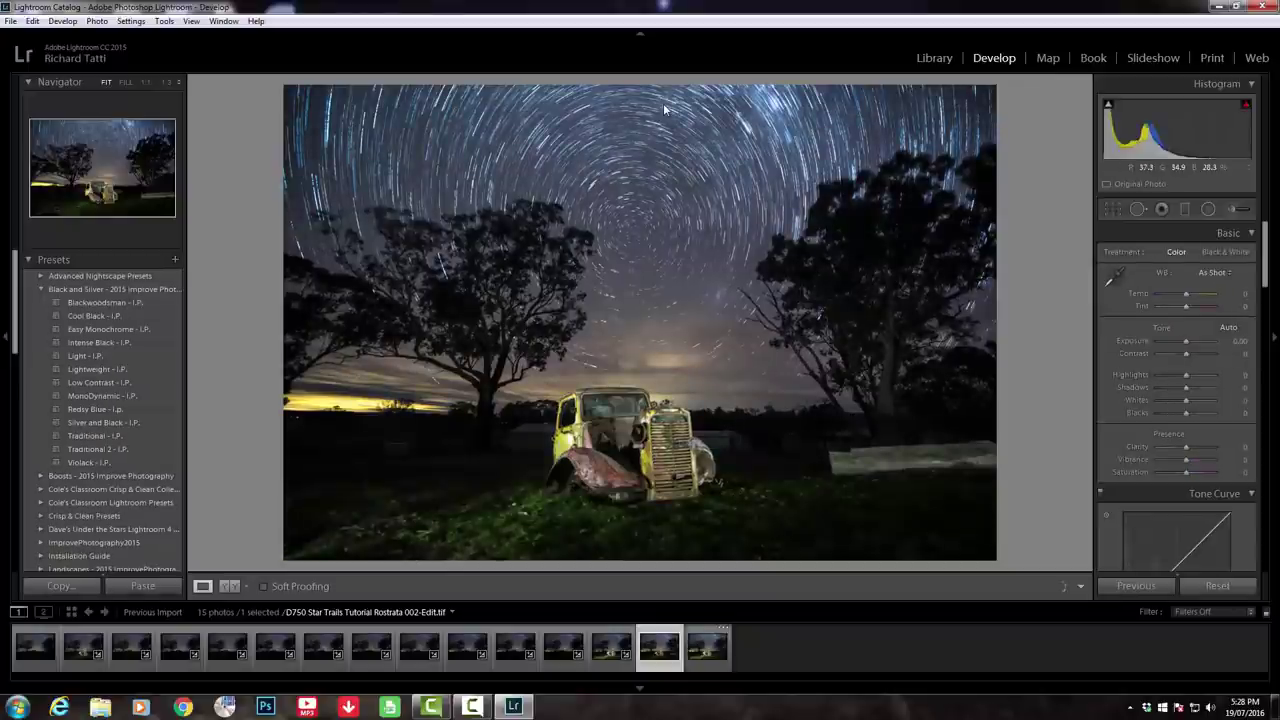
key(z)
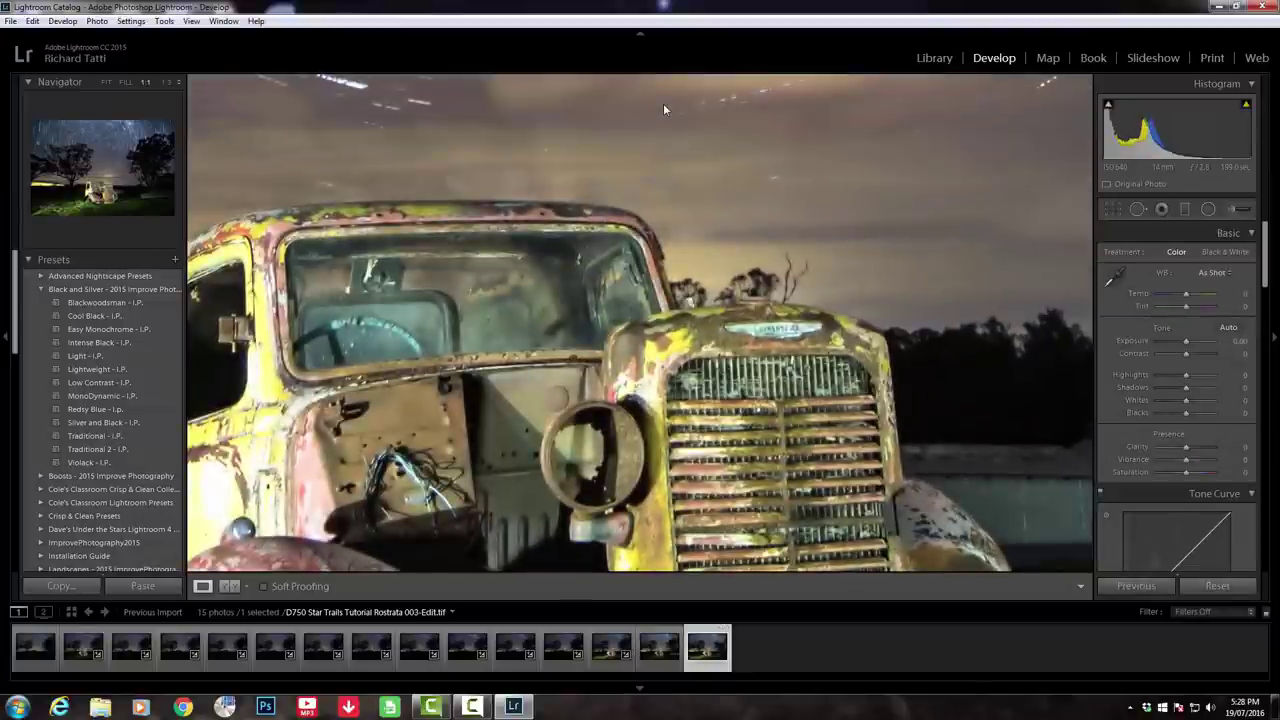
click(664, 109)
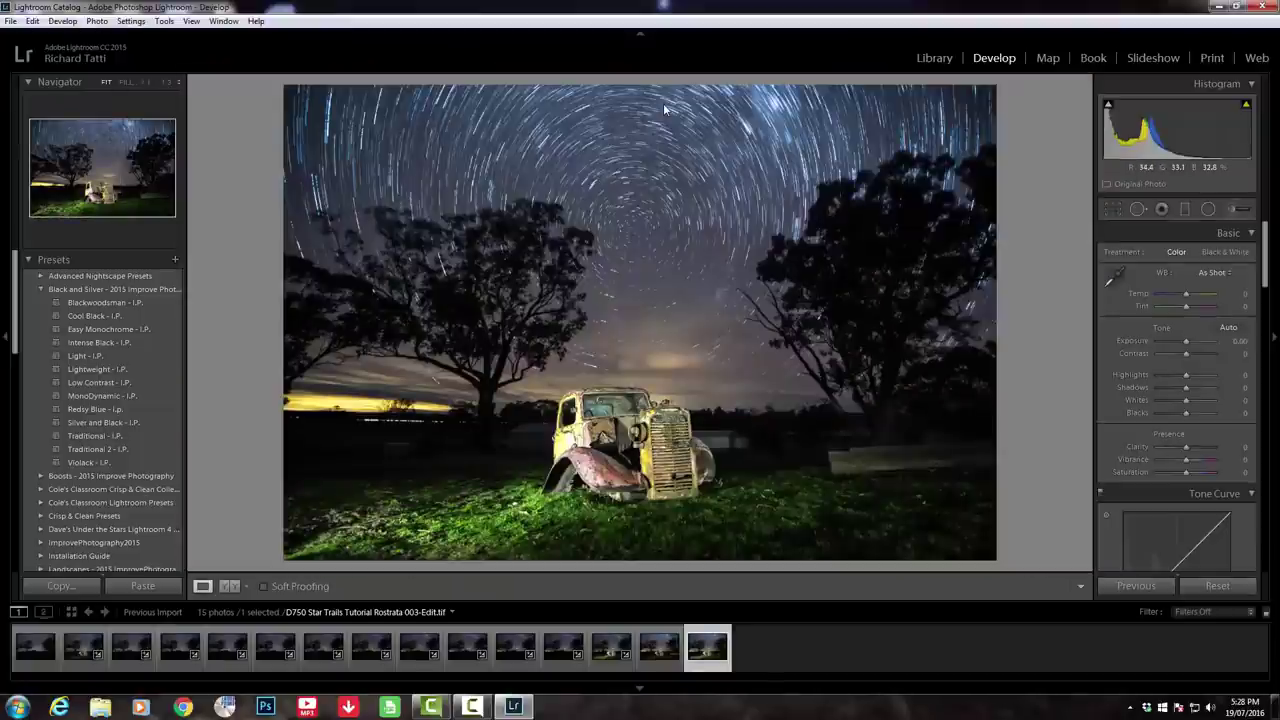